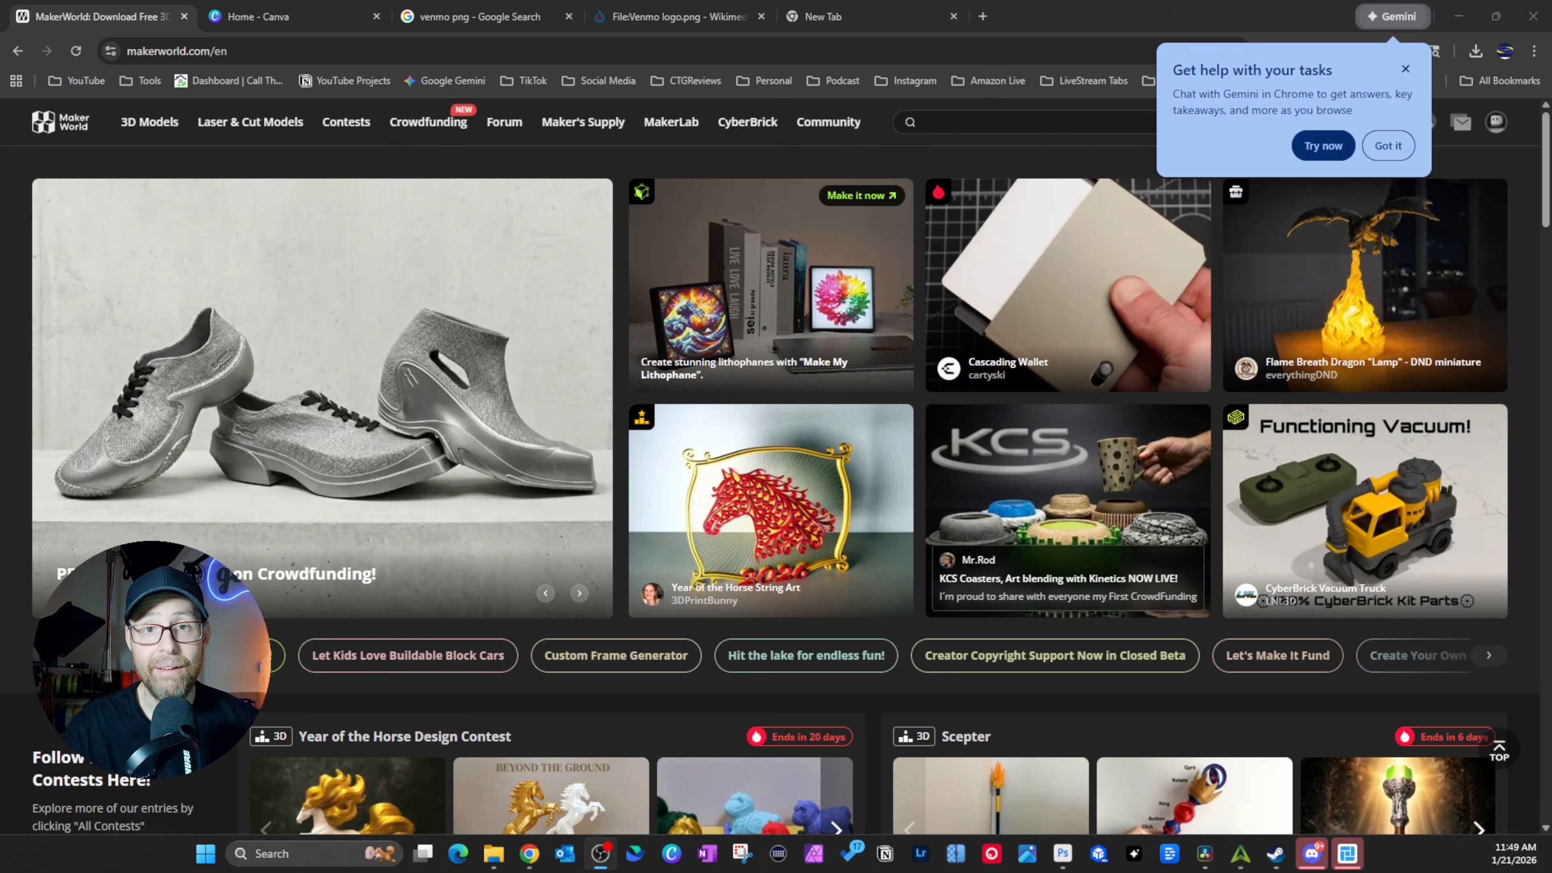
- Open the Image to Keychain tool in MakerLab and create a blank keychain project
click(671, 123)
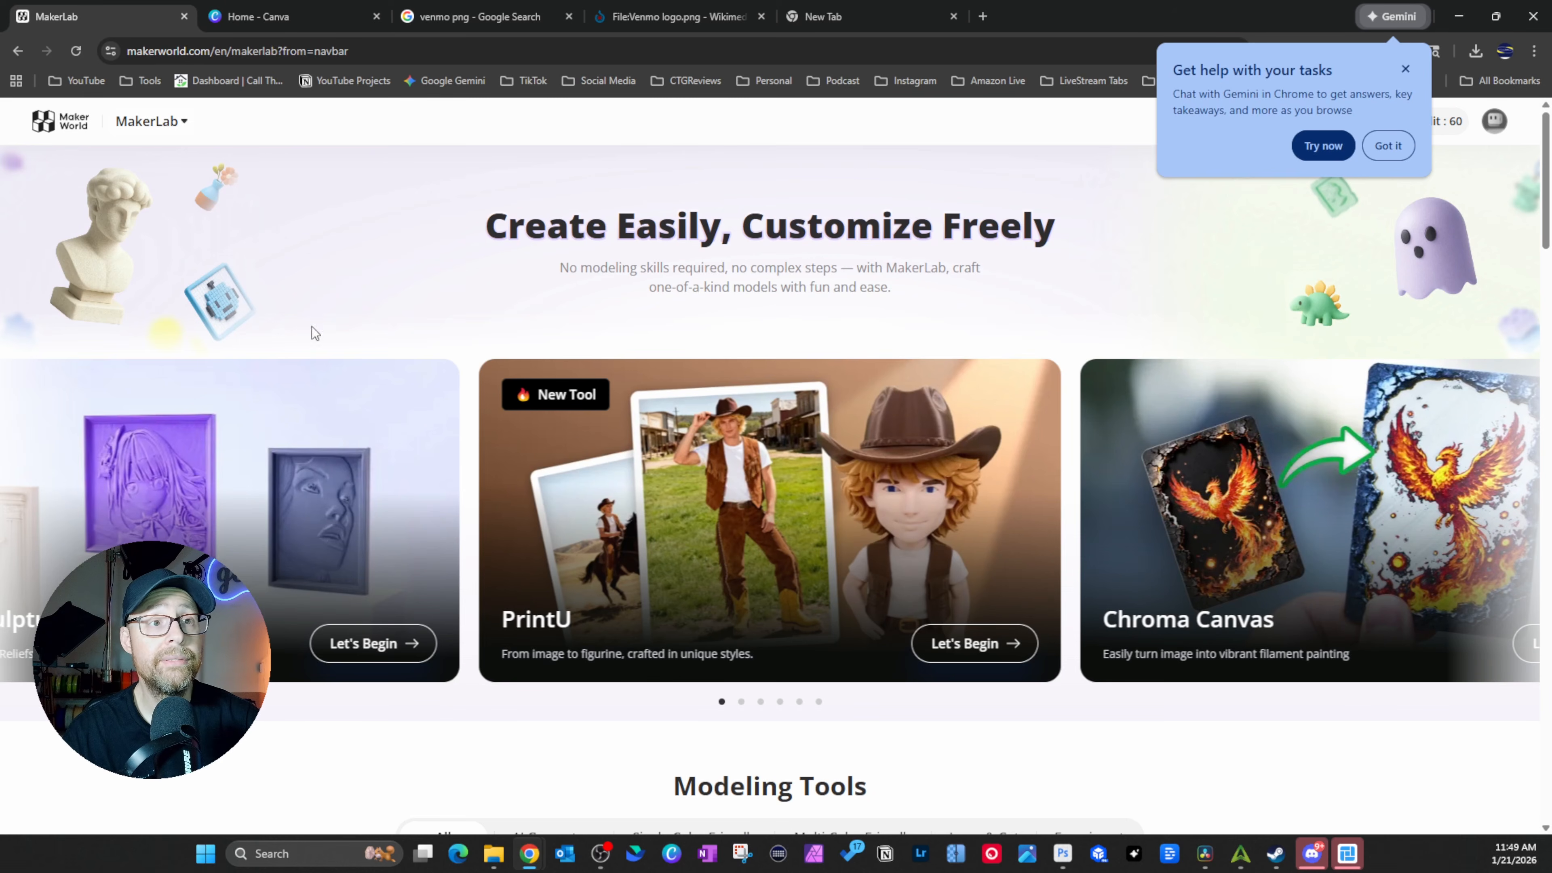
scroll(487, 359, down, 15)
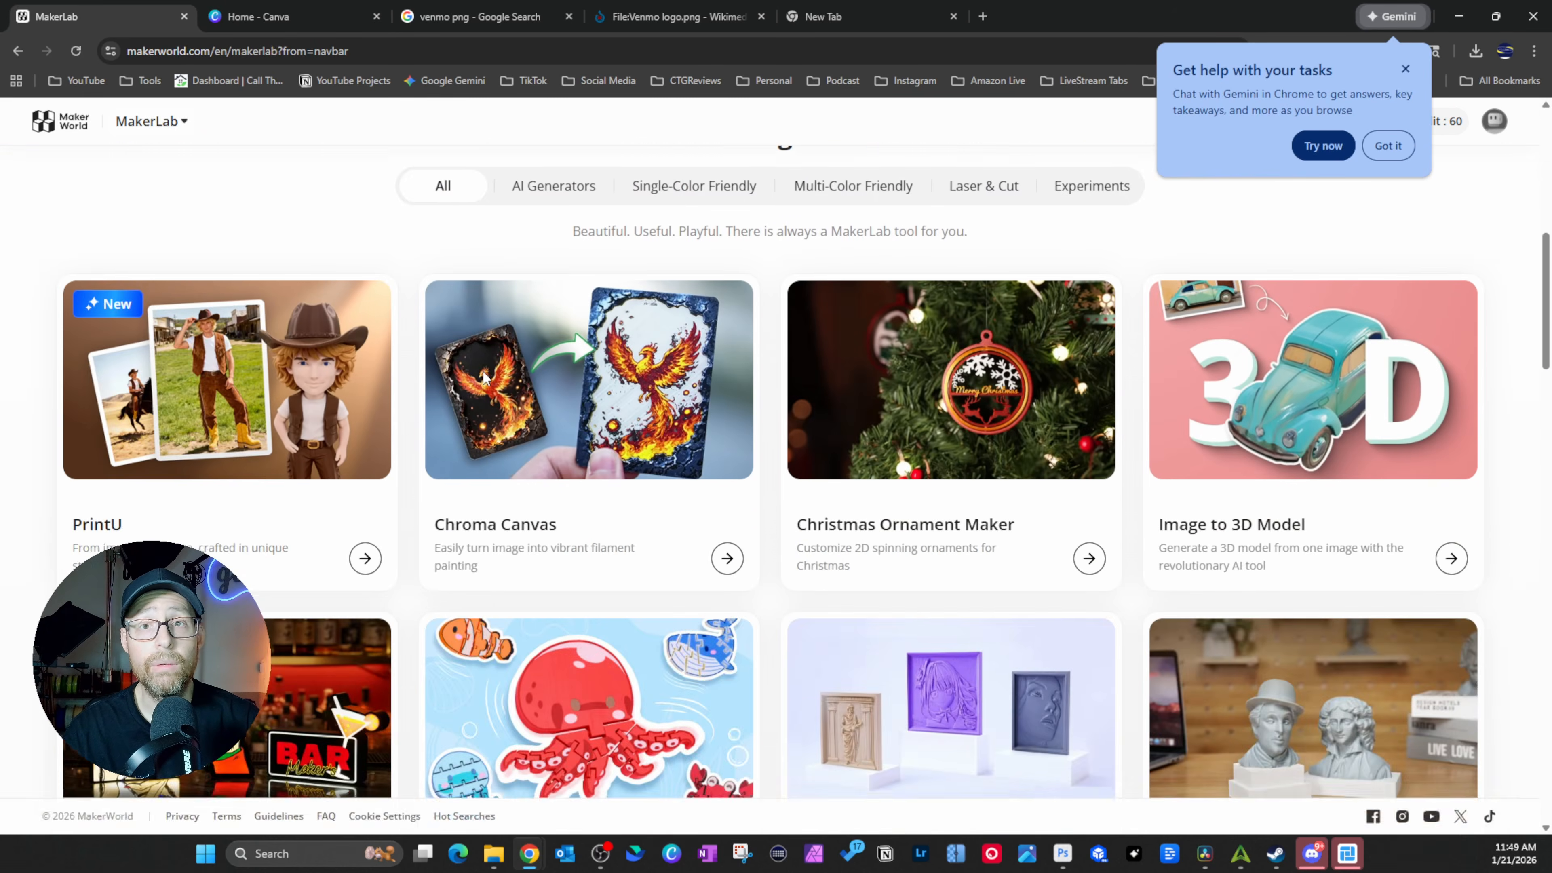
scroll(486, 391, down, 3)
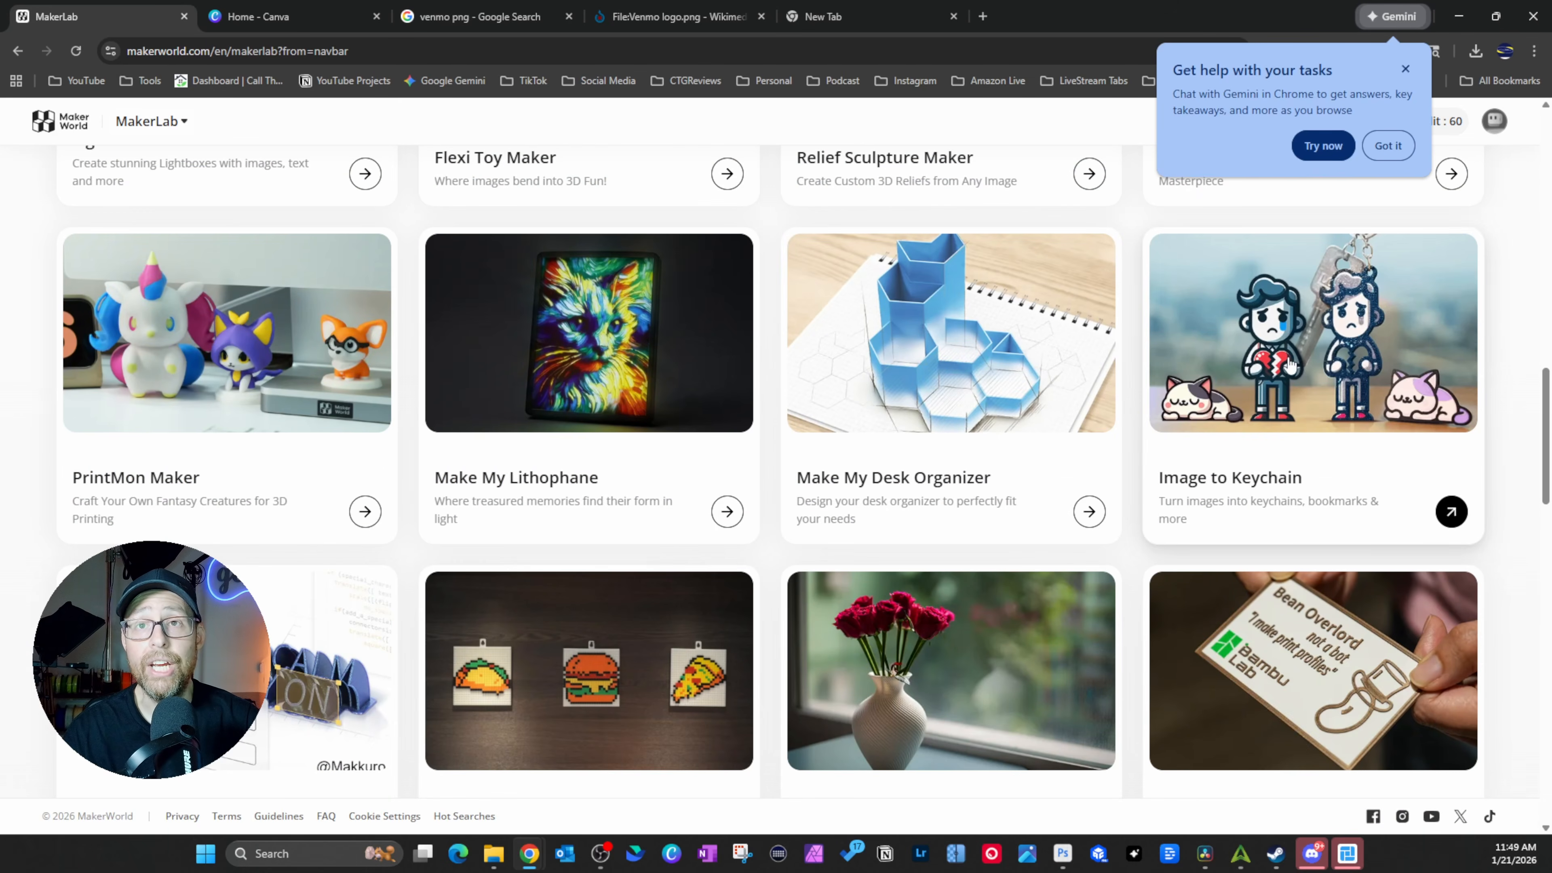
click(1320, 356)
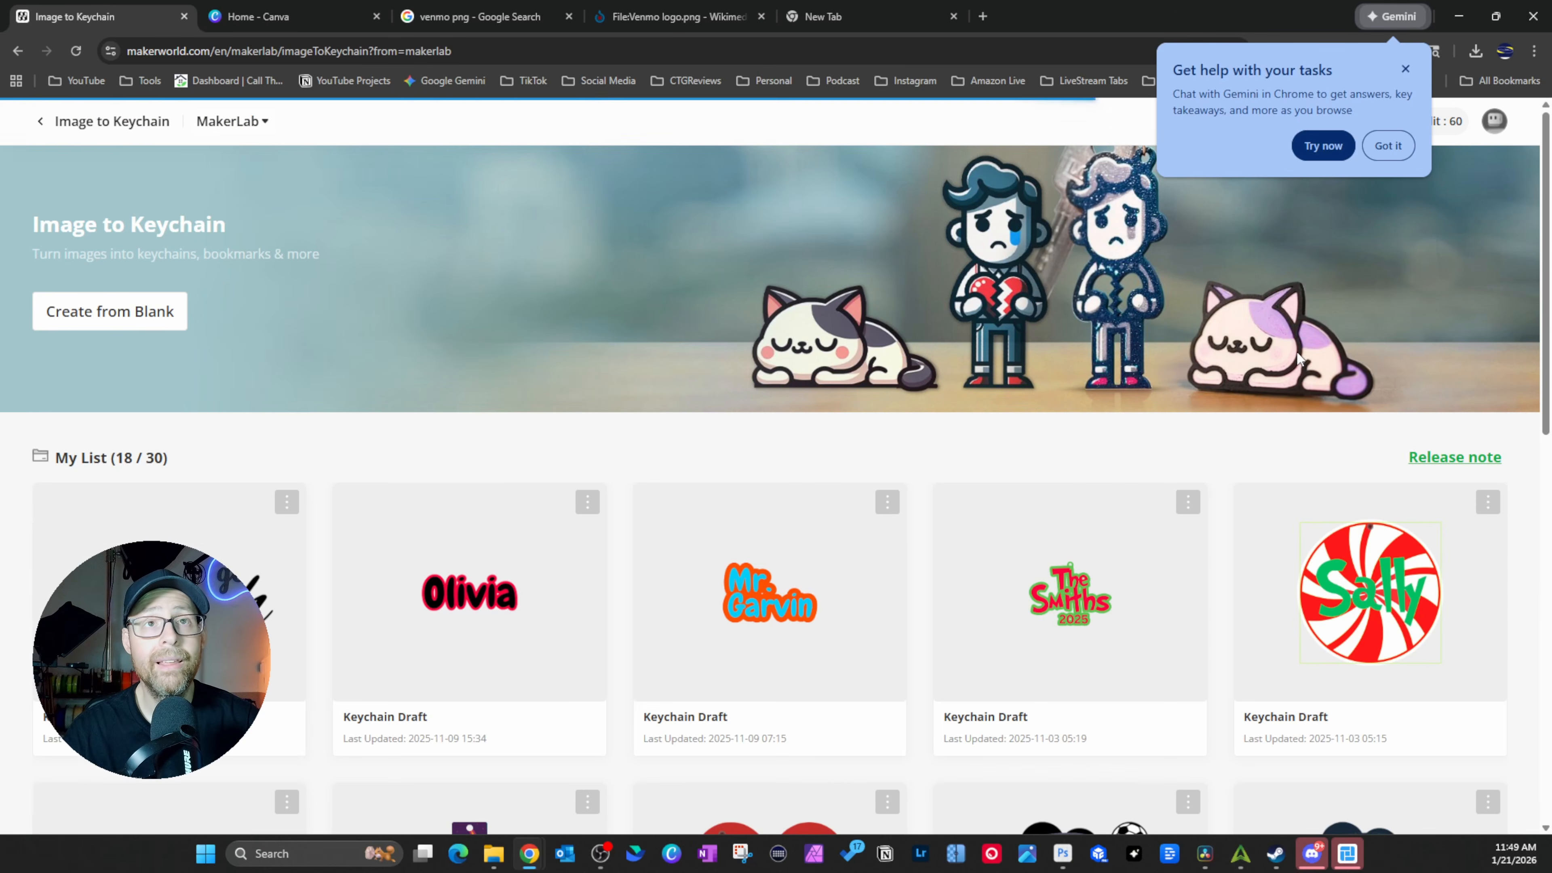
click(145, 312)
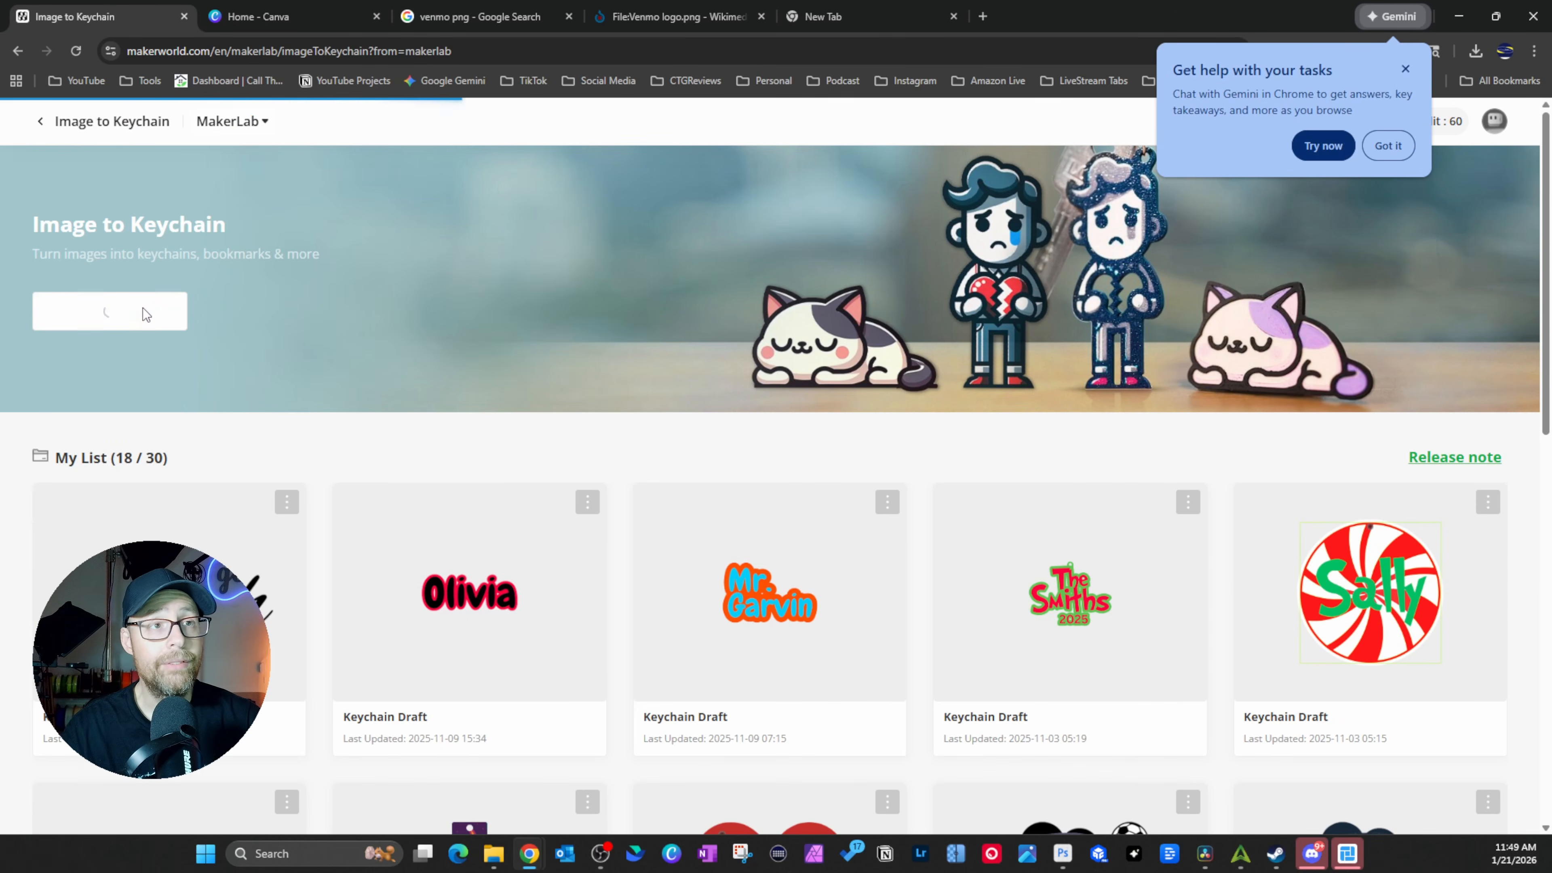
- Upload Venmo_logo.png from the Downloads DMO folder as the keychain image
click(984, 597)
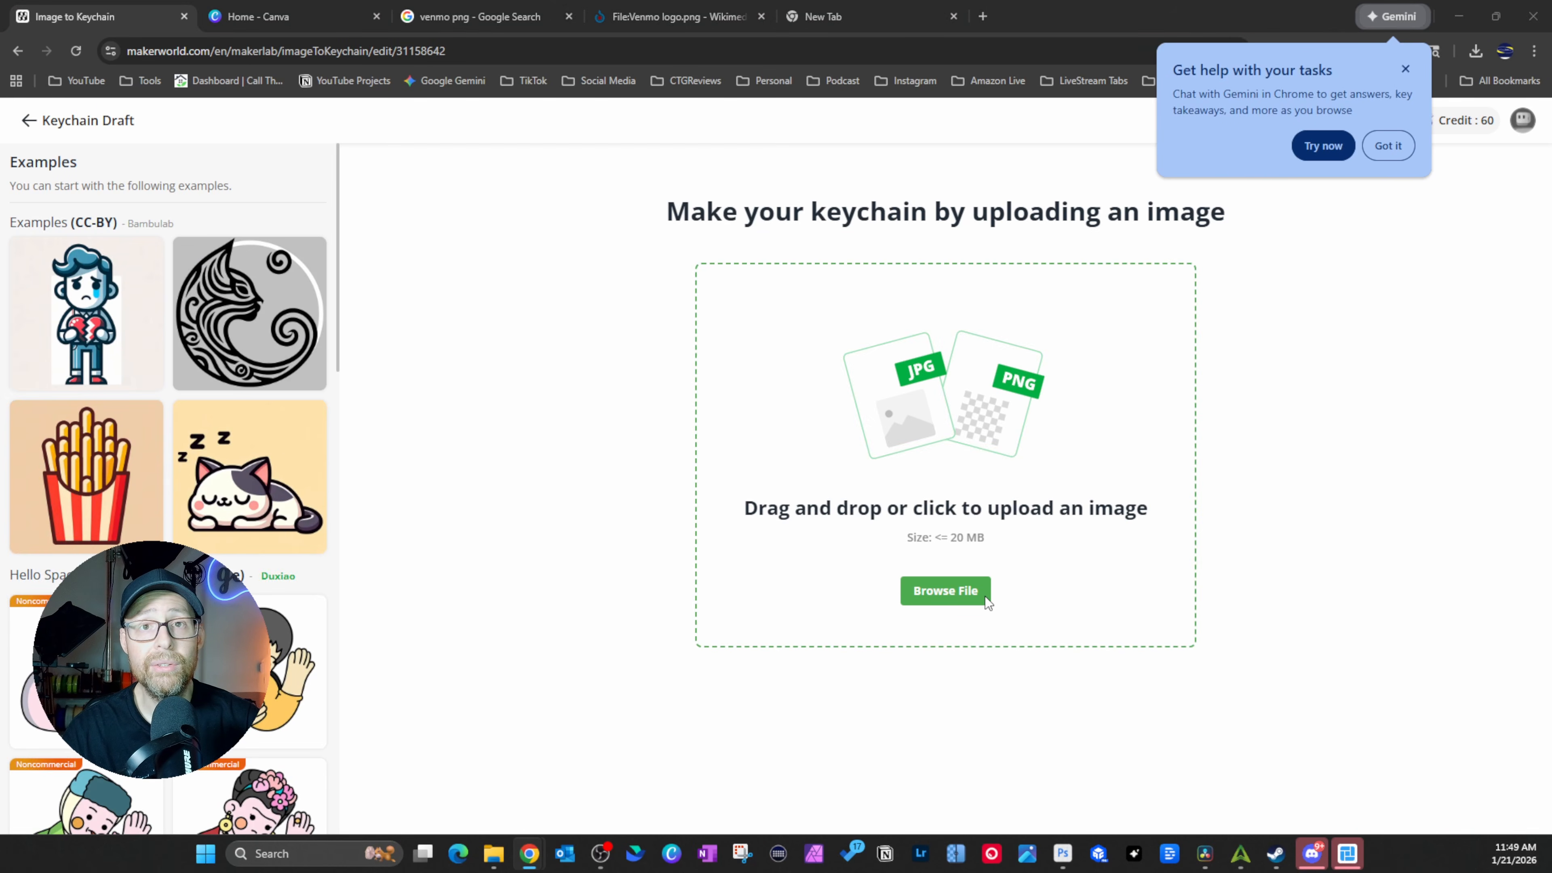
click(247, 324)
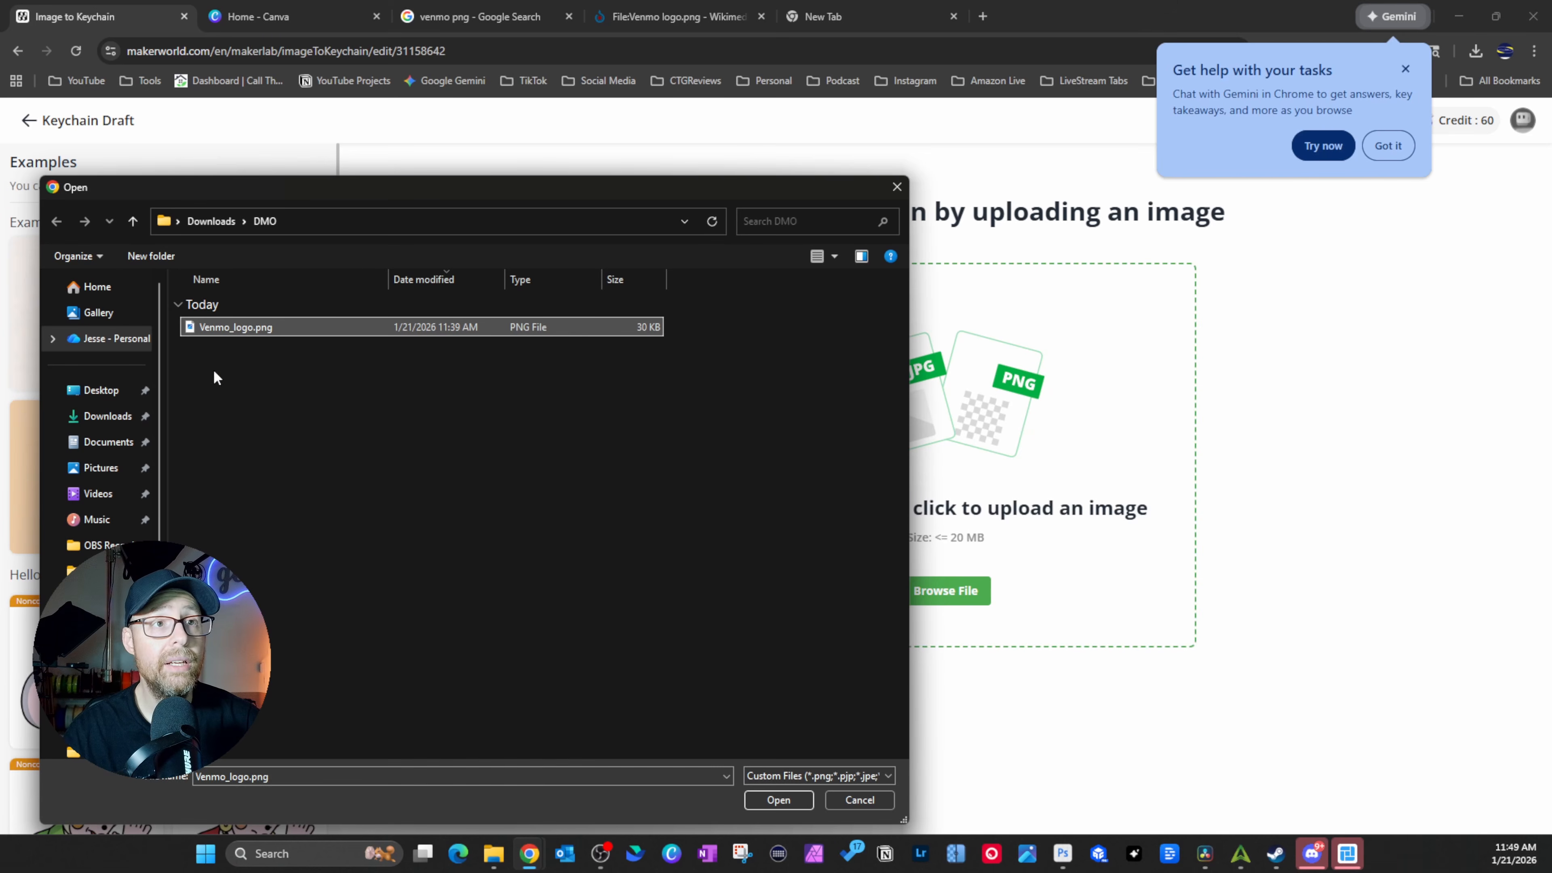
click(778, 799)
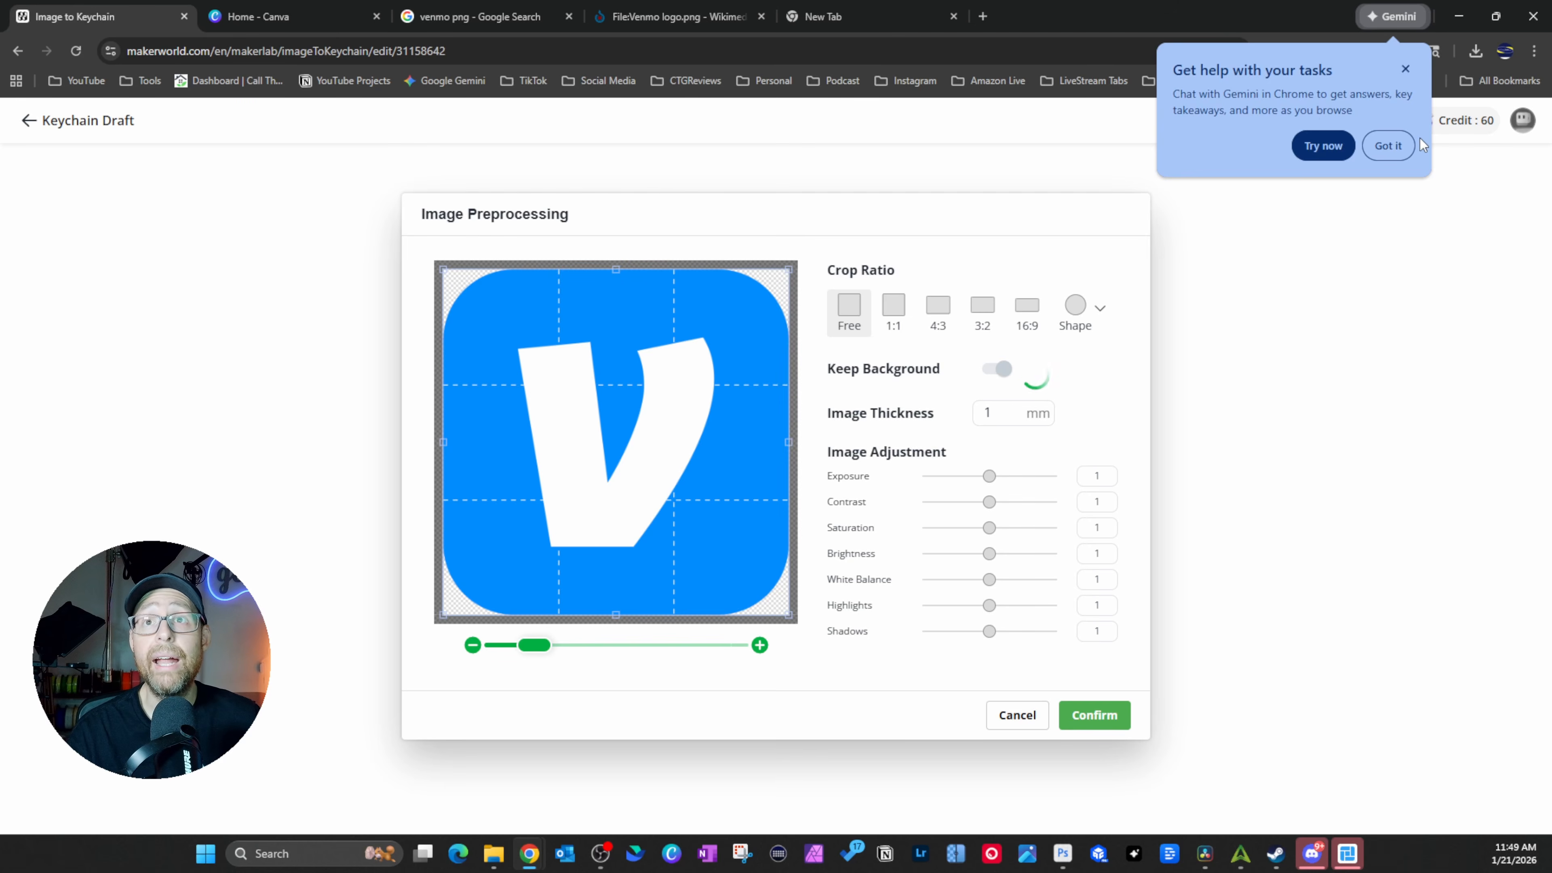
- Dismiss the Gemini pop-up, turn off Keep Background, and set the image thickness to 4 mm
click(1387, 146)
click(995, 369)
click(996, 367)
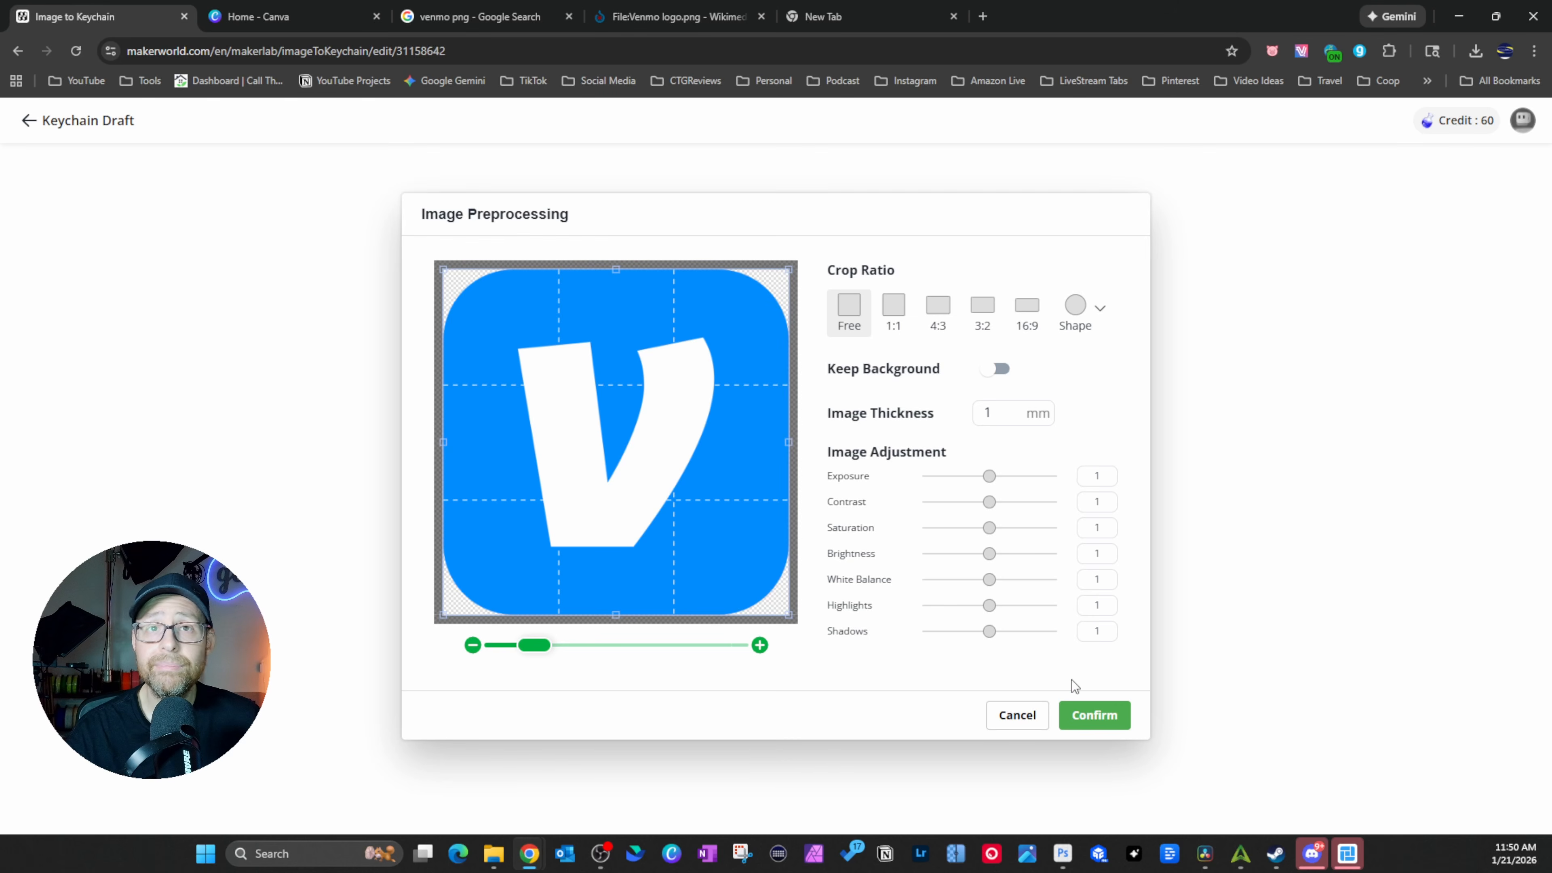
double_click(1011, 417)
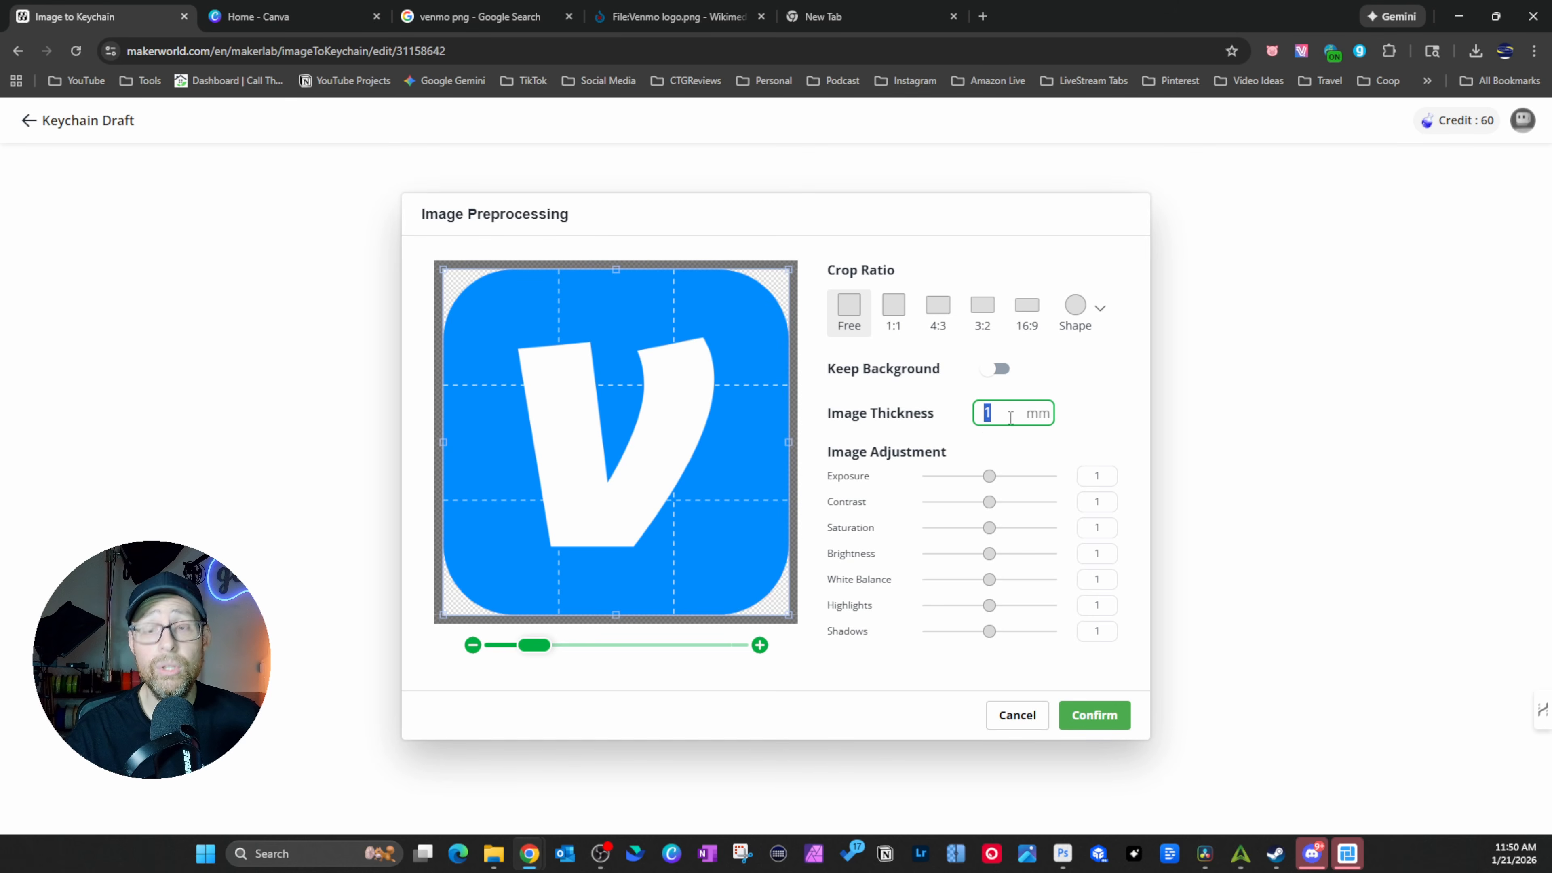
text(4)
click(1086, 393)
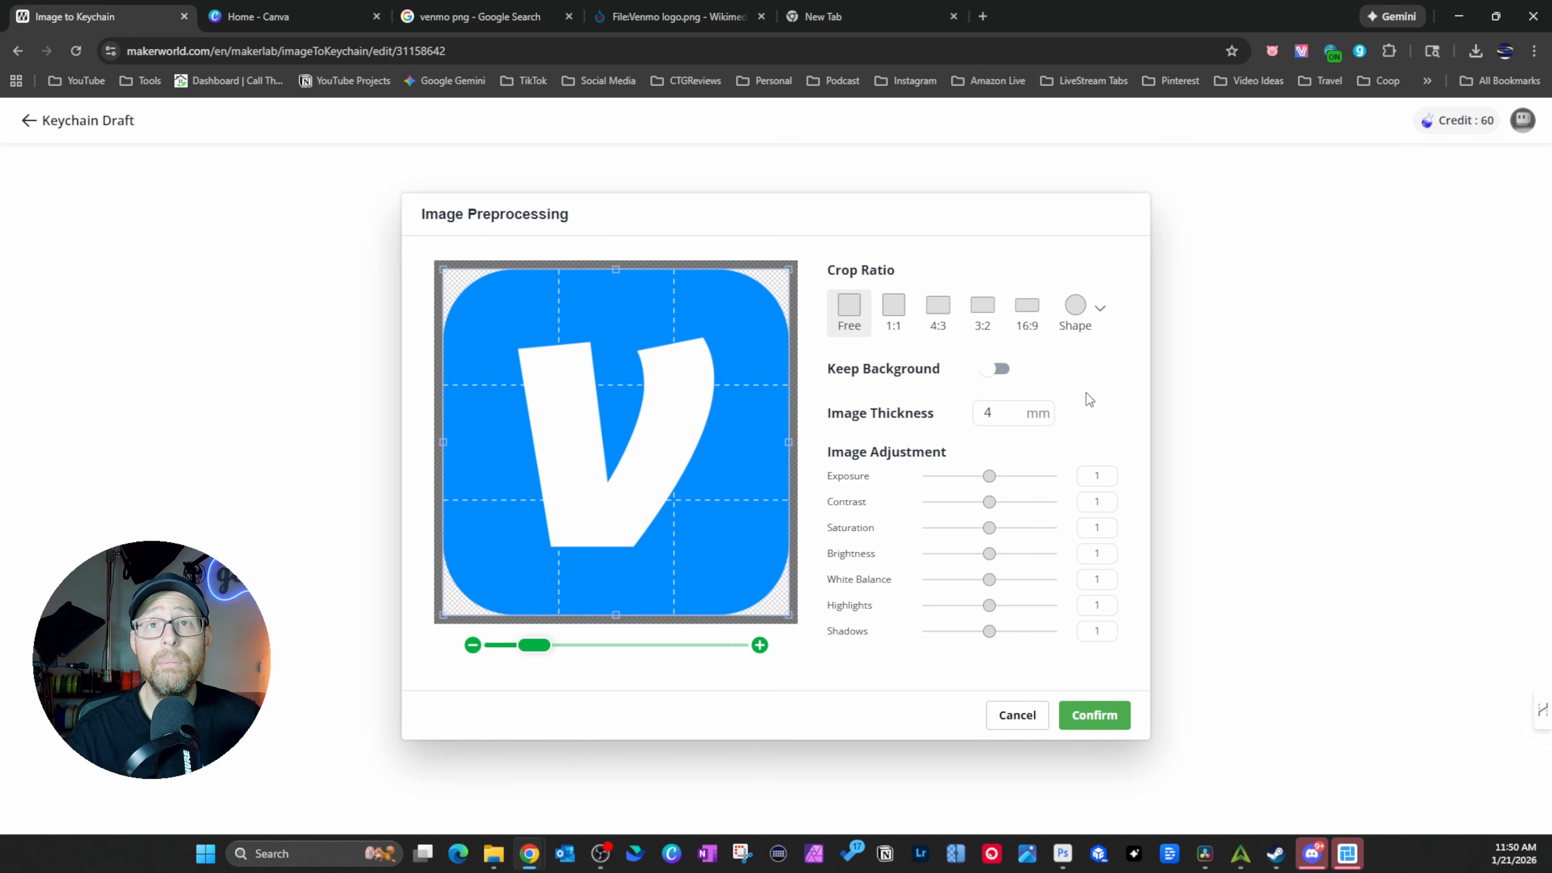
- Convert the preprocessed logo image and accept the automatic 4 Color matching
click(1092, 713)
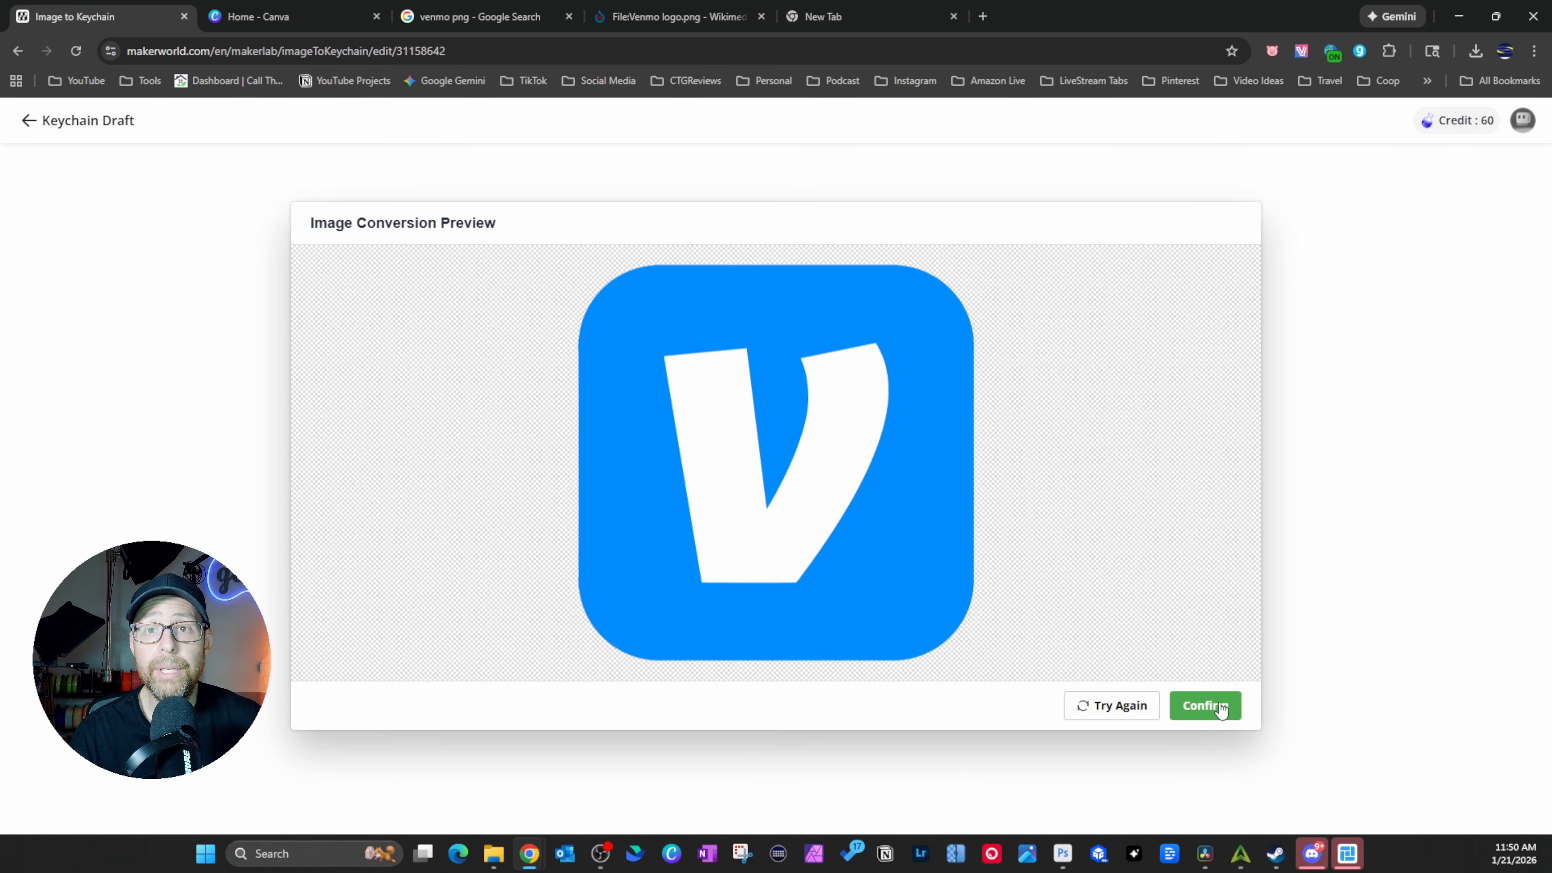
click(1207, 705)
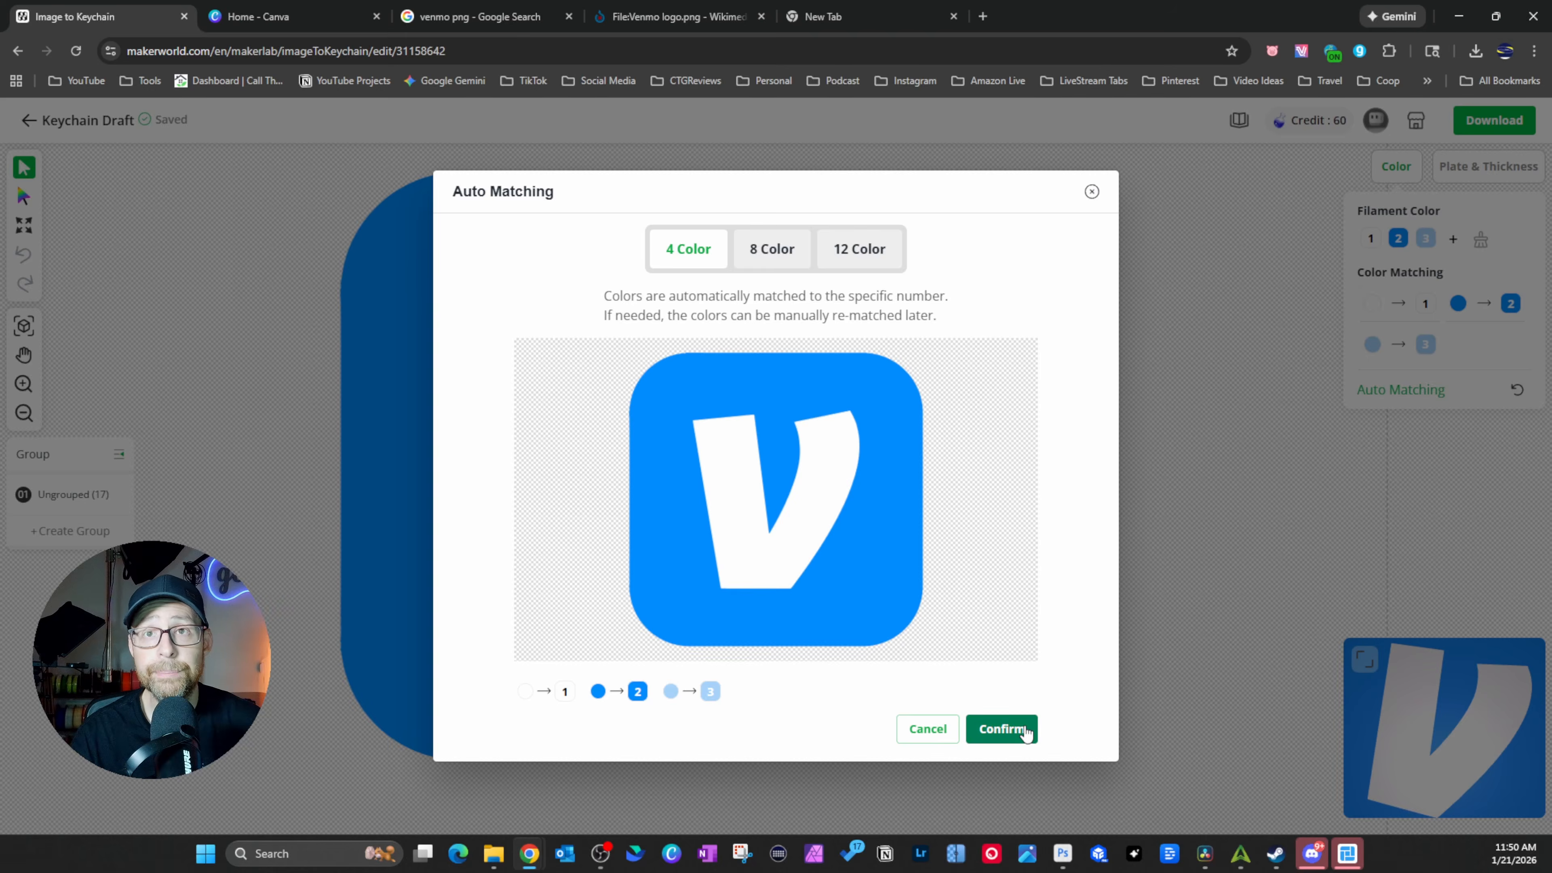
click(1004, 731)
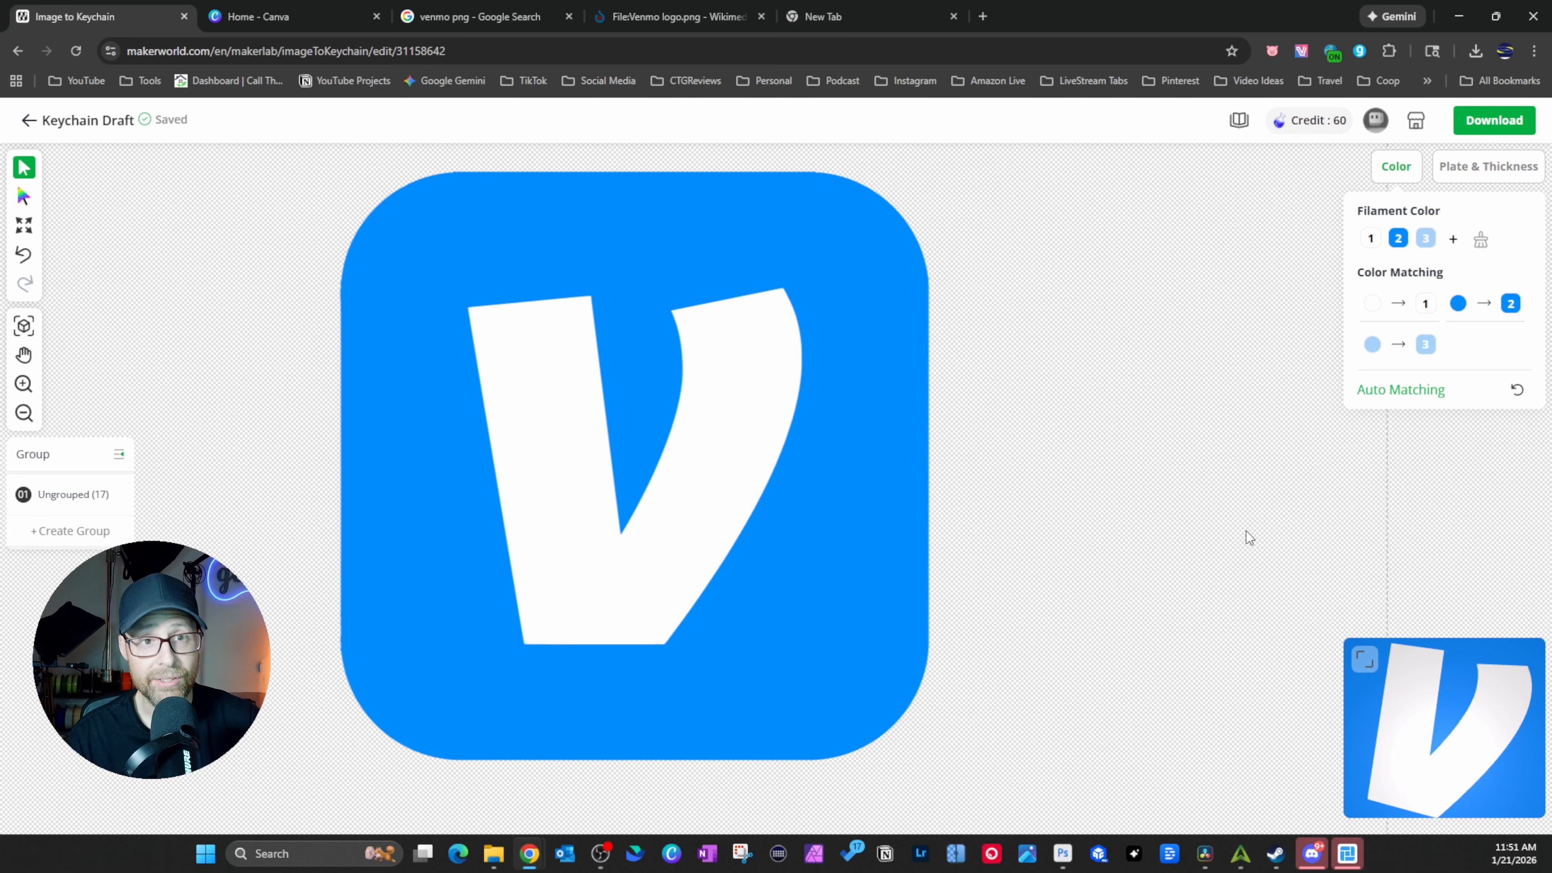
- Match the logo's light blue color to filament 2
mouse_move(1428, 344)
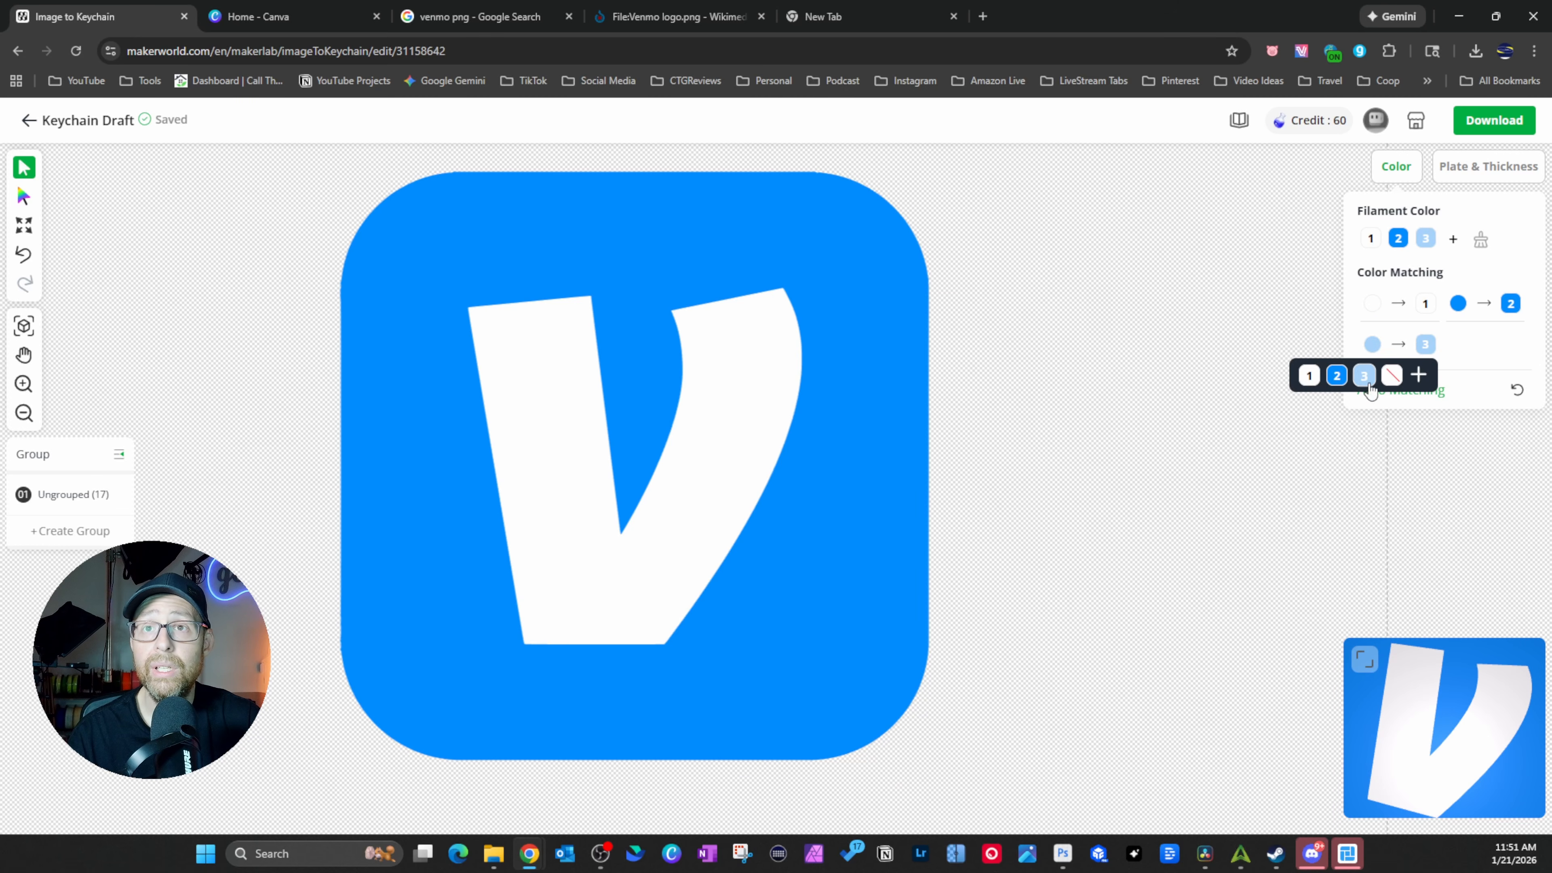
click(1337, 375)
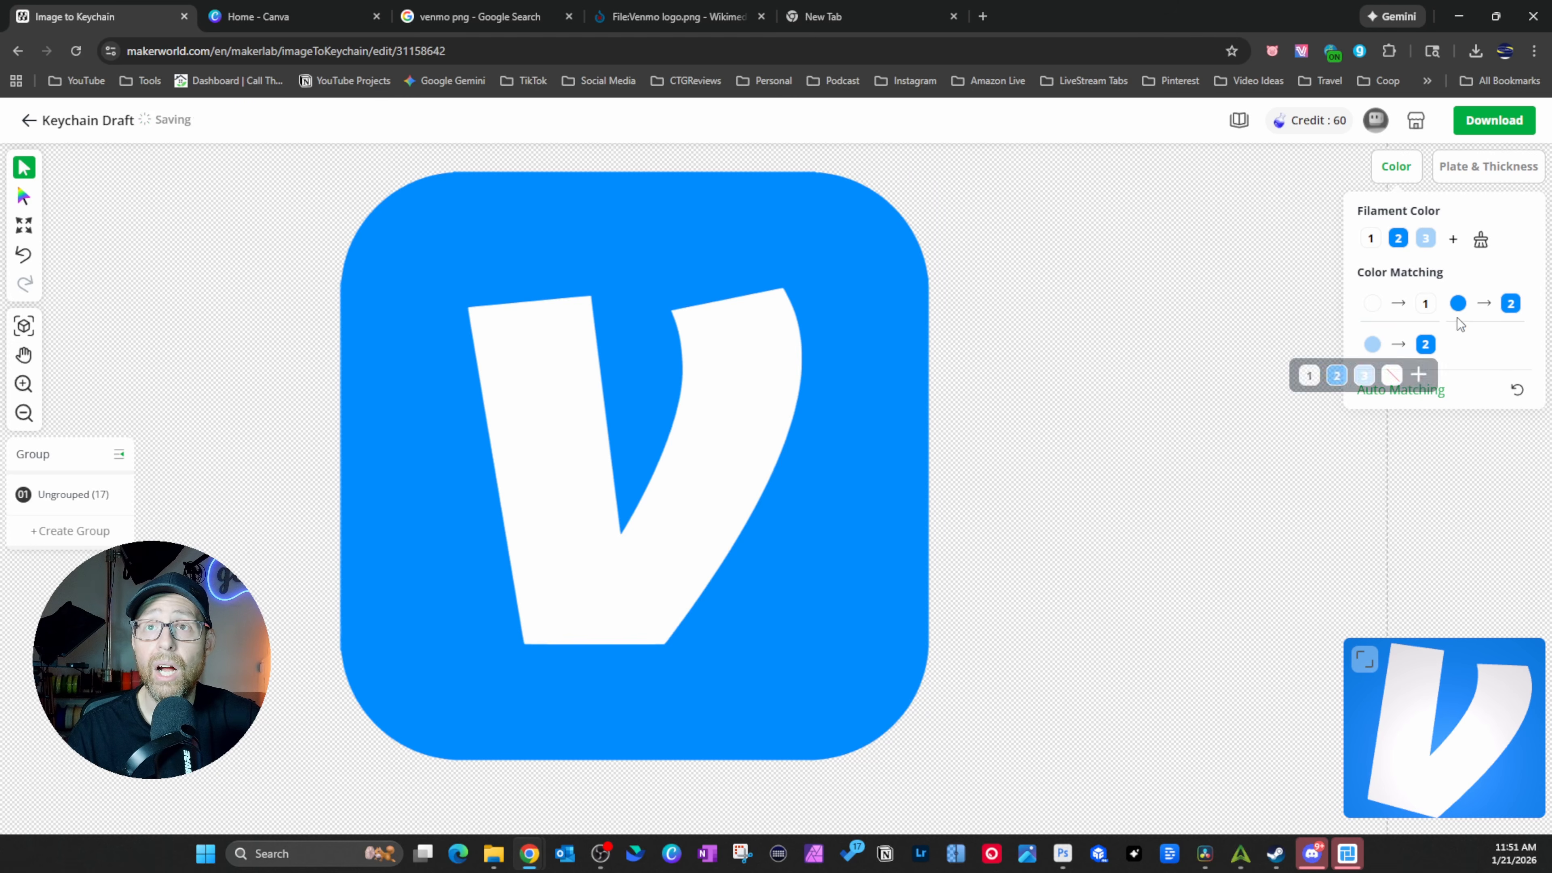
mouse_move(1419, 305)
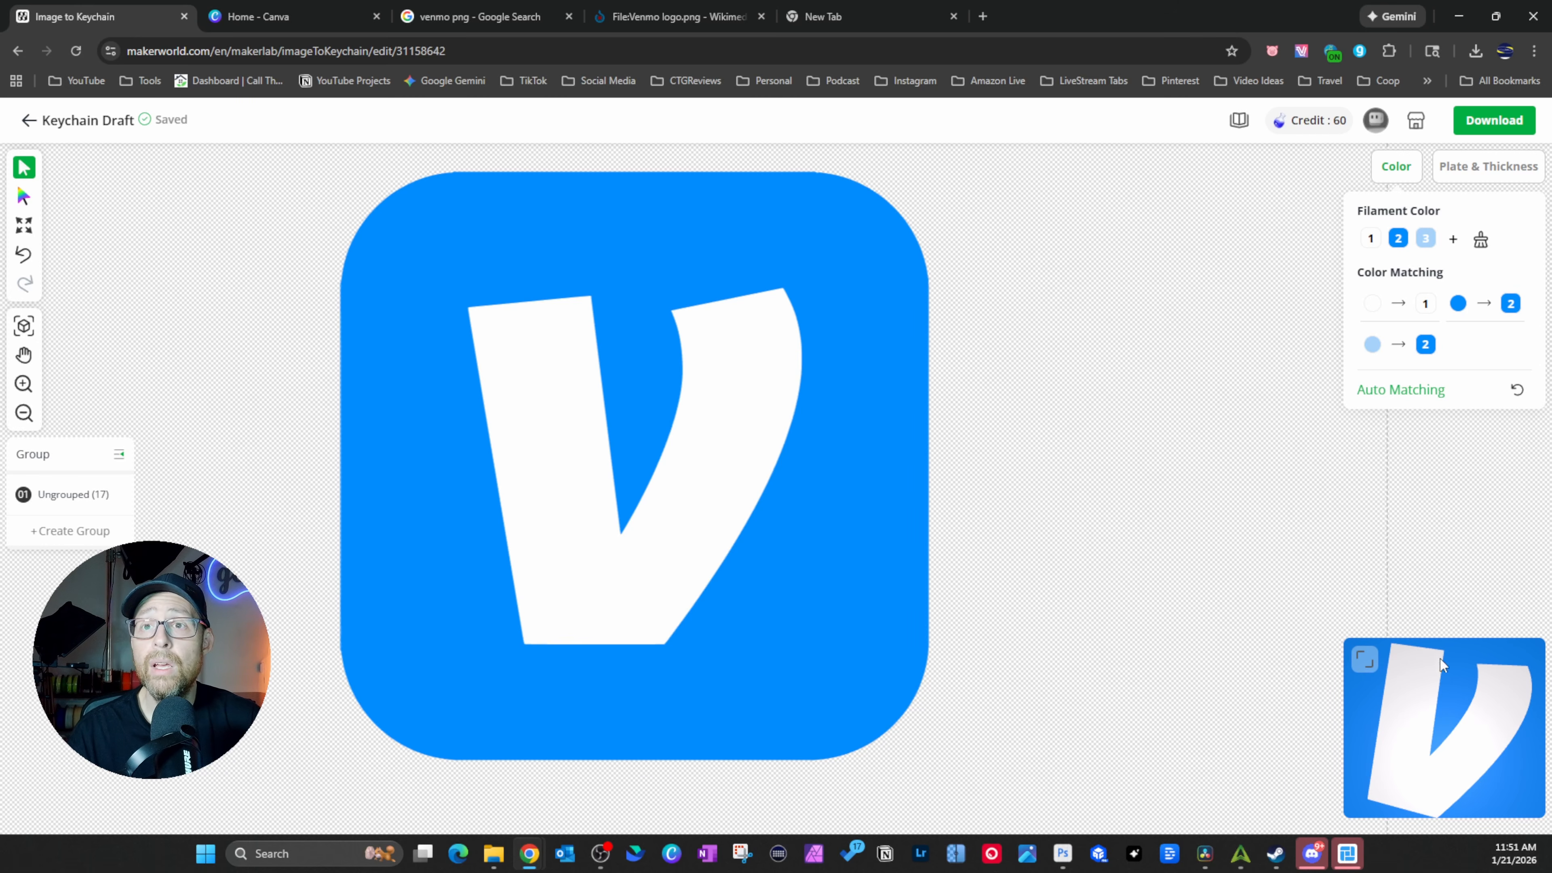
- Enlarge the 3D preview and set the base plate color to filament 2
click(1364, 660)
drag(1103, 591, 1118, 557)
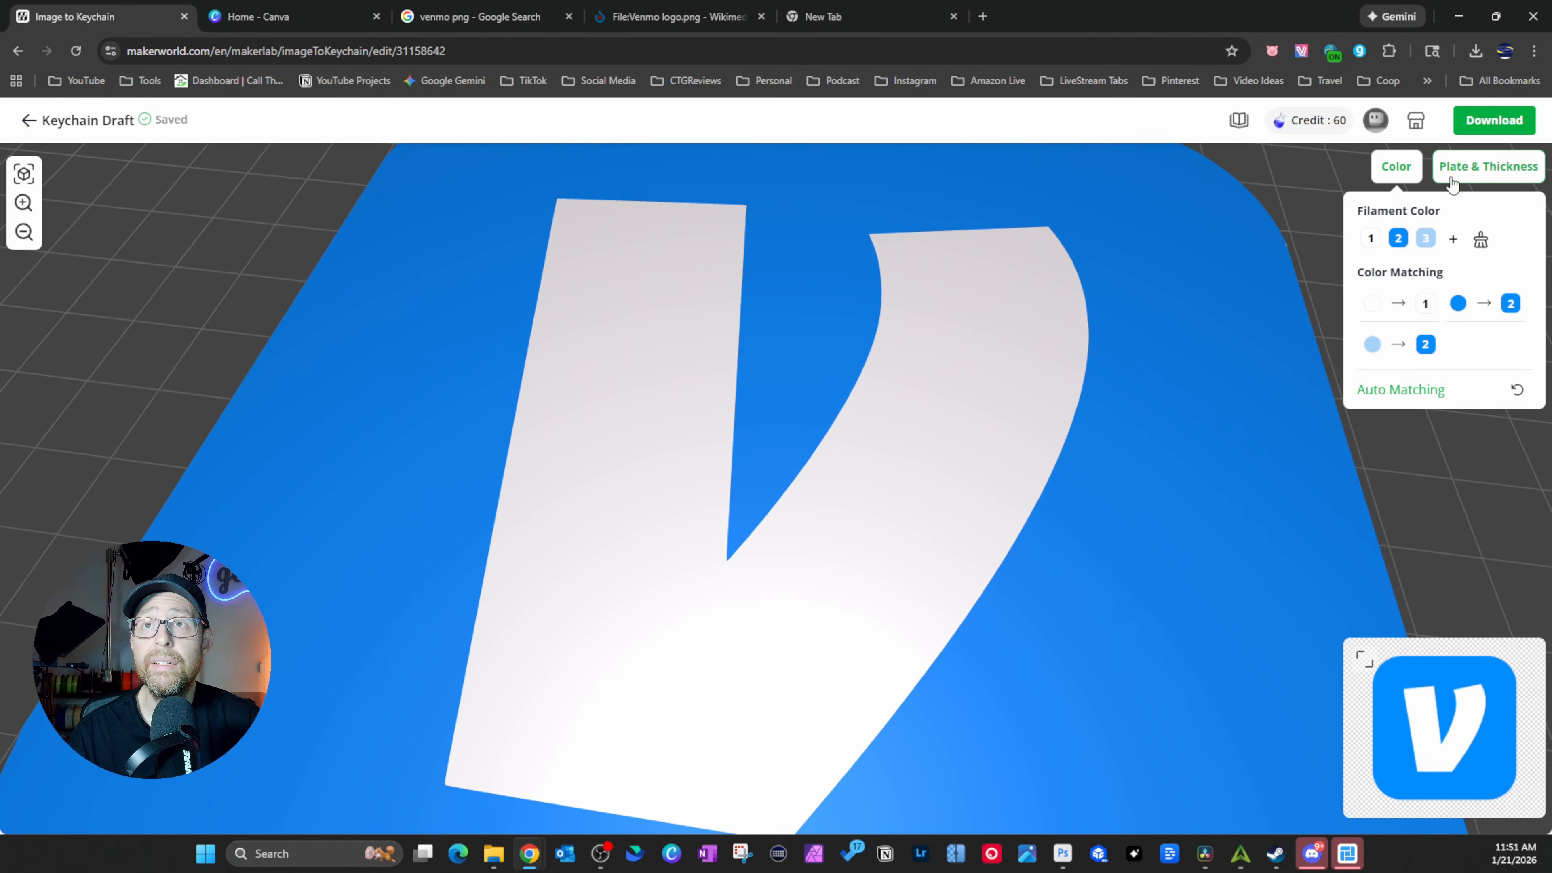
click(1489, 175)
click(1461, 268)
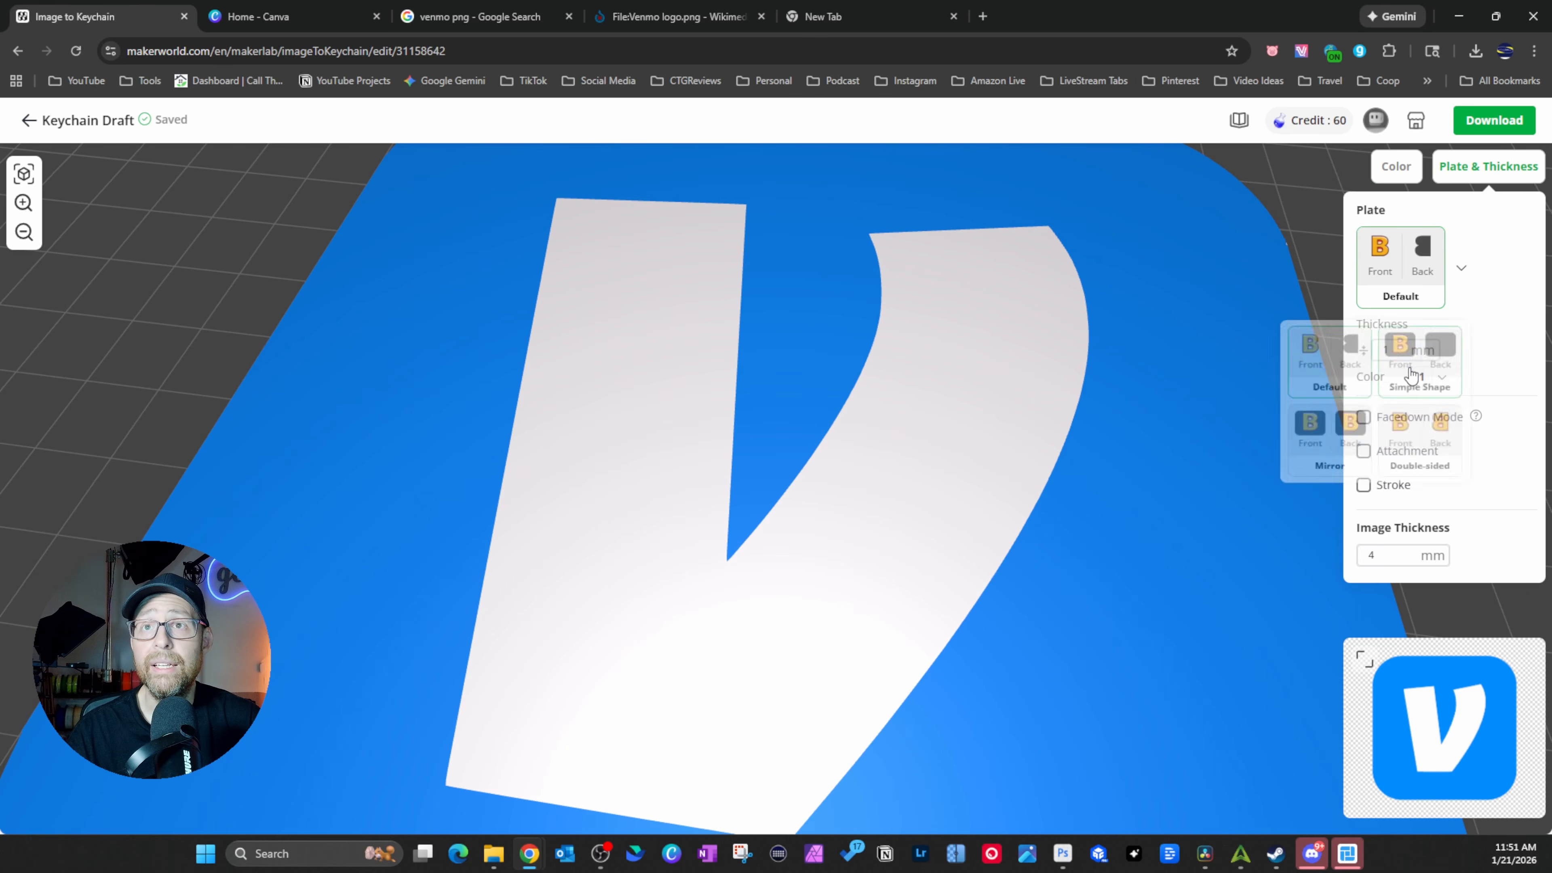
click(1481, 365)
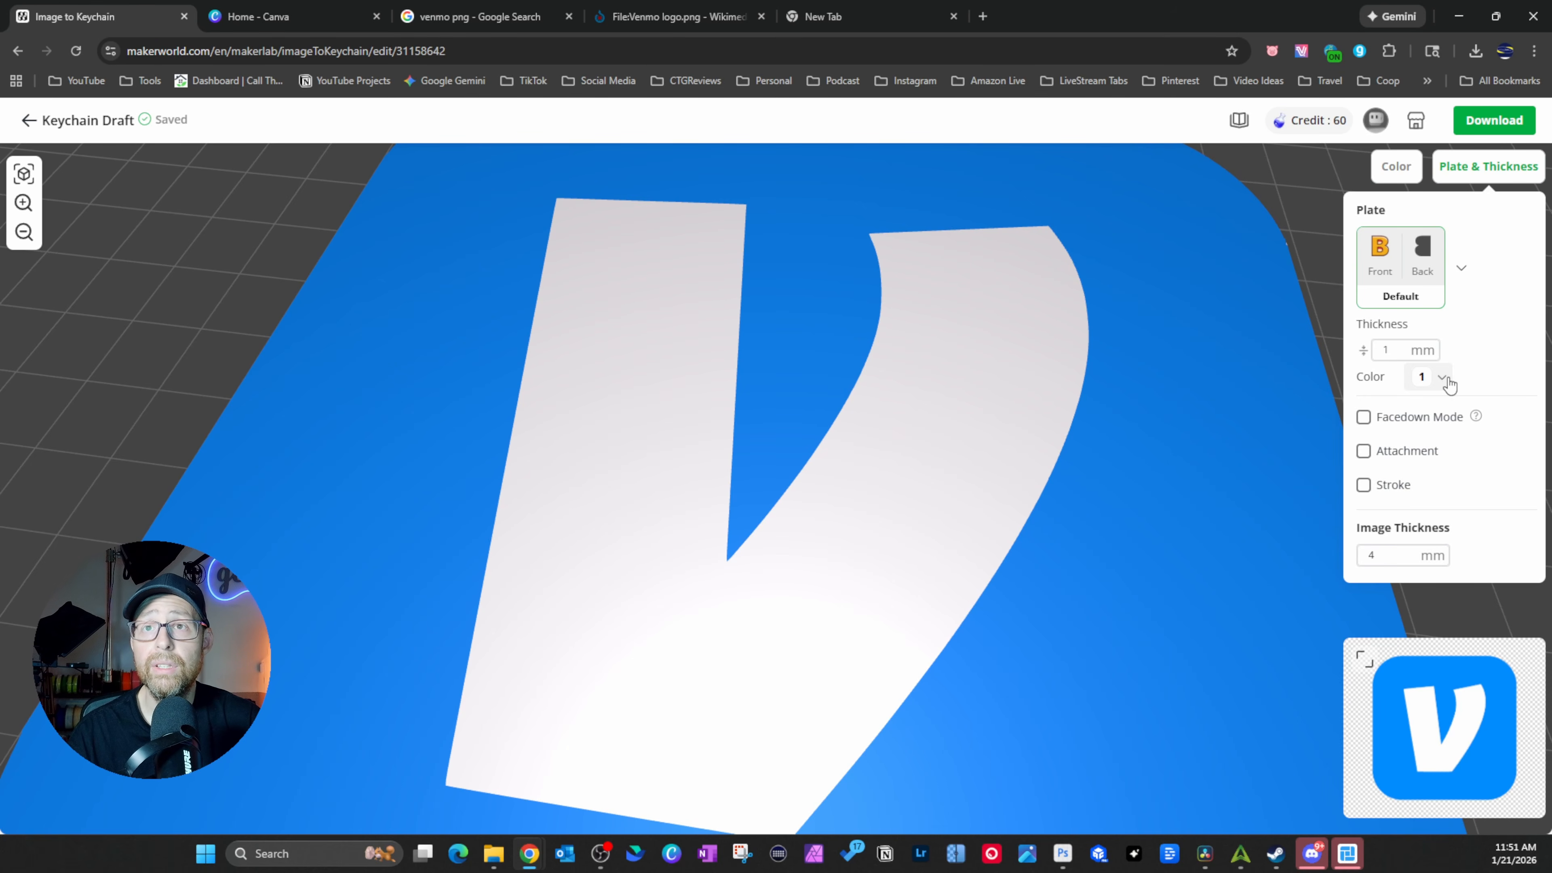
click(1433, 378)
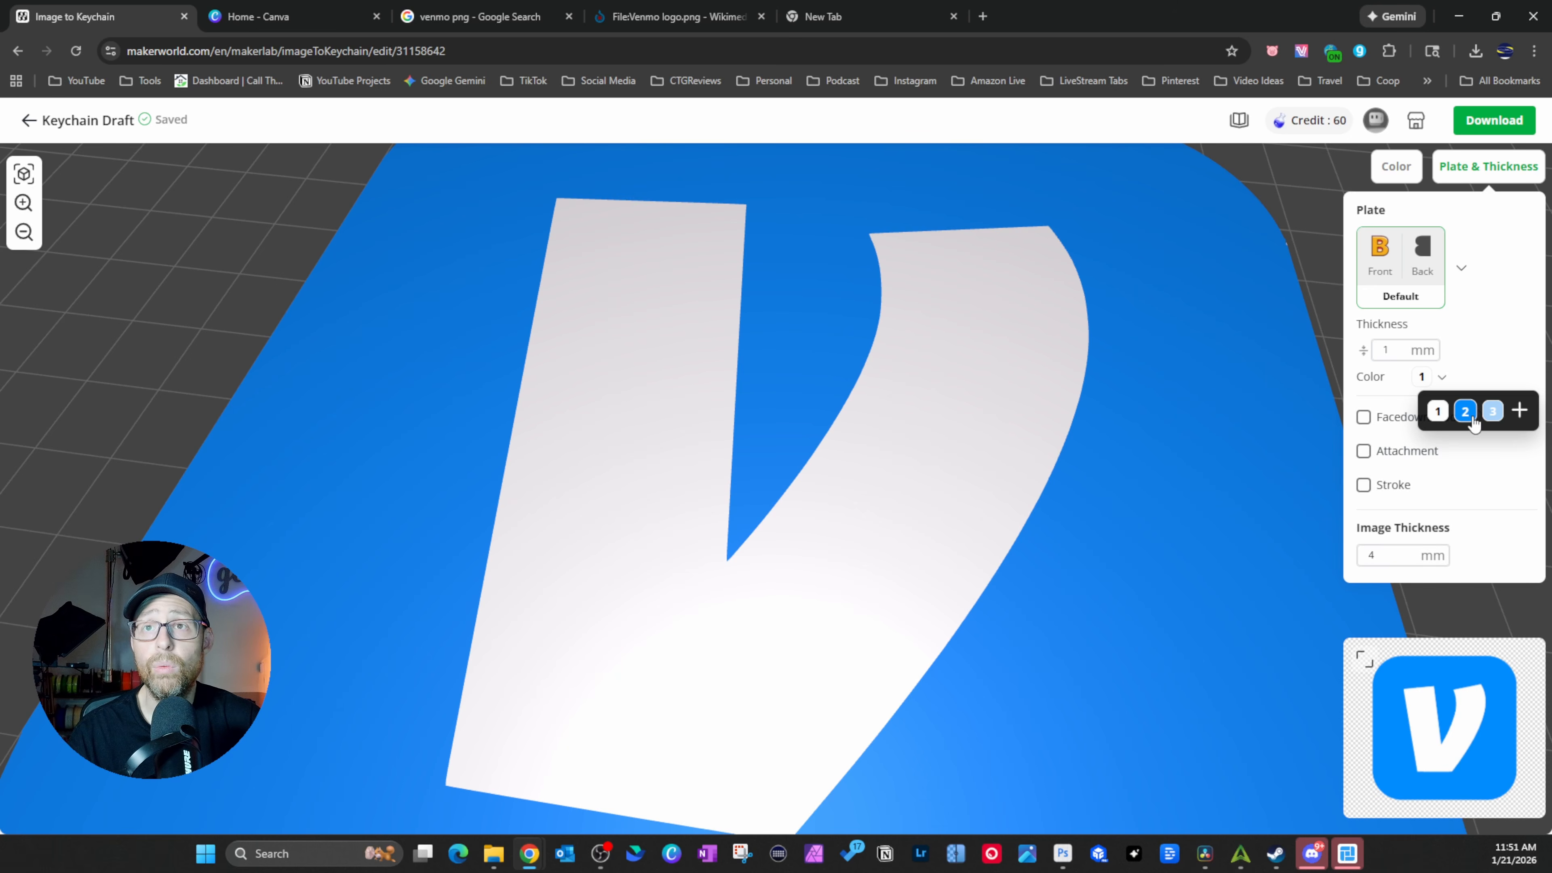
click(1465, 411)
mouse_move(1201, 563)
mouse_down()
mouse_move(1224, 398)
mouse_move(1208, 573)
mouse_up()
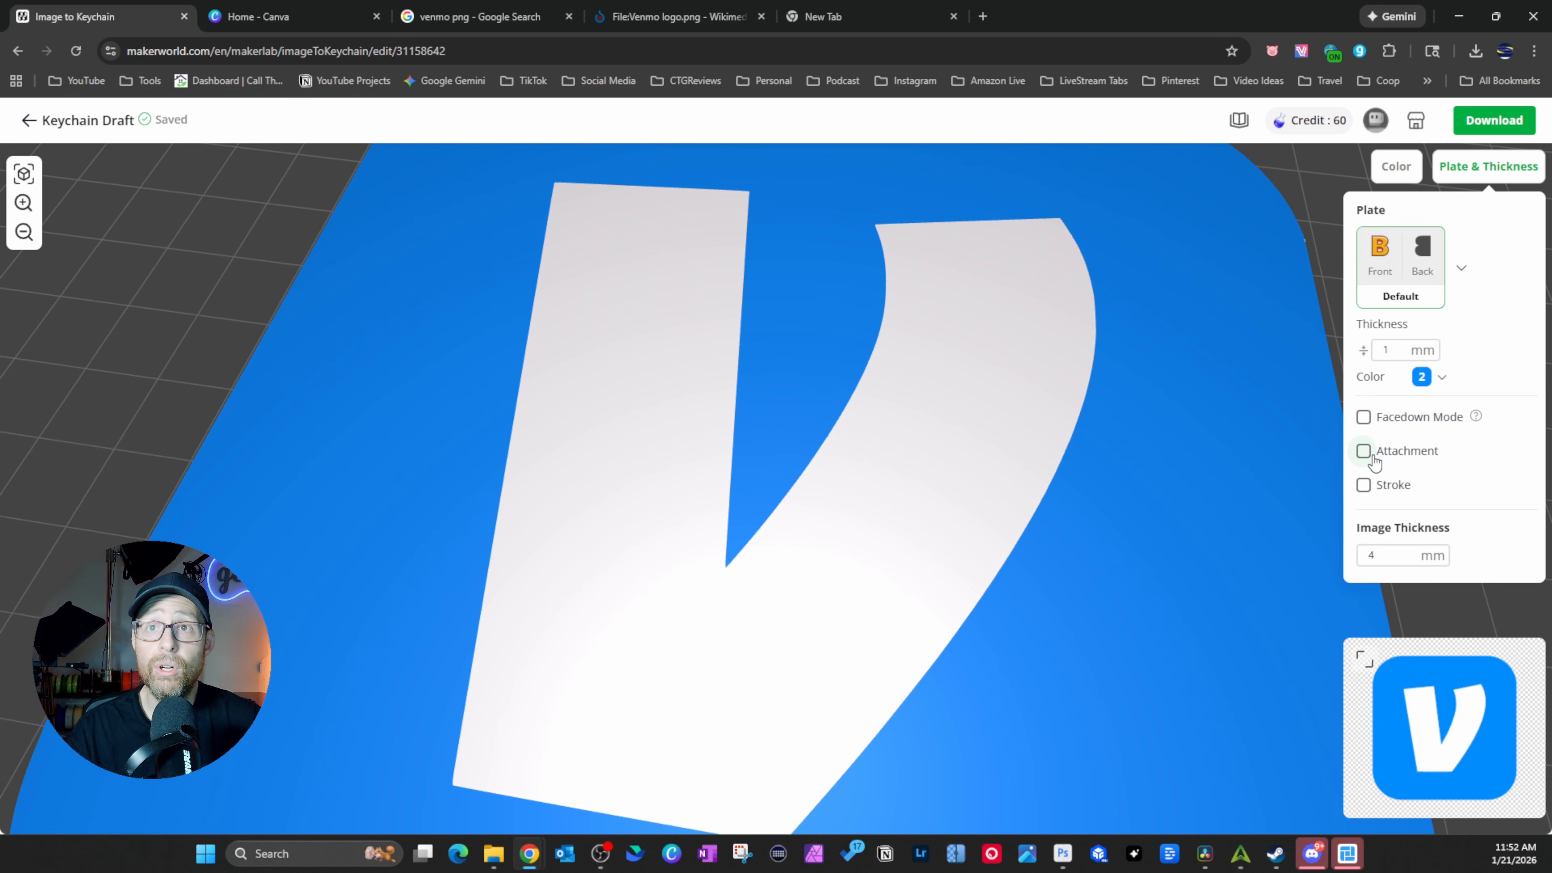
- Add an attachment to the keychain and set its type to Hole
scroll(952, 451, down, 3)
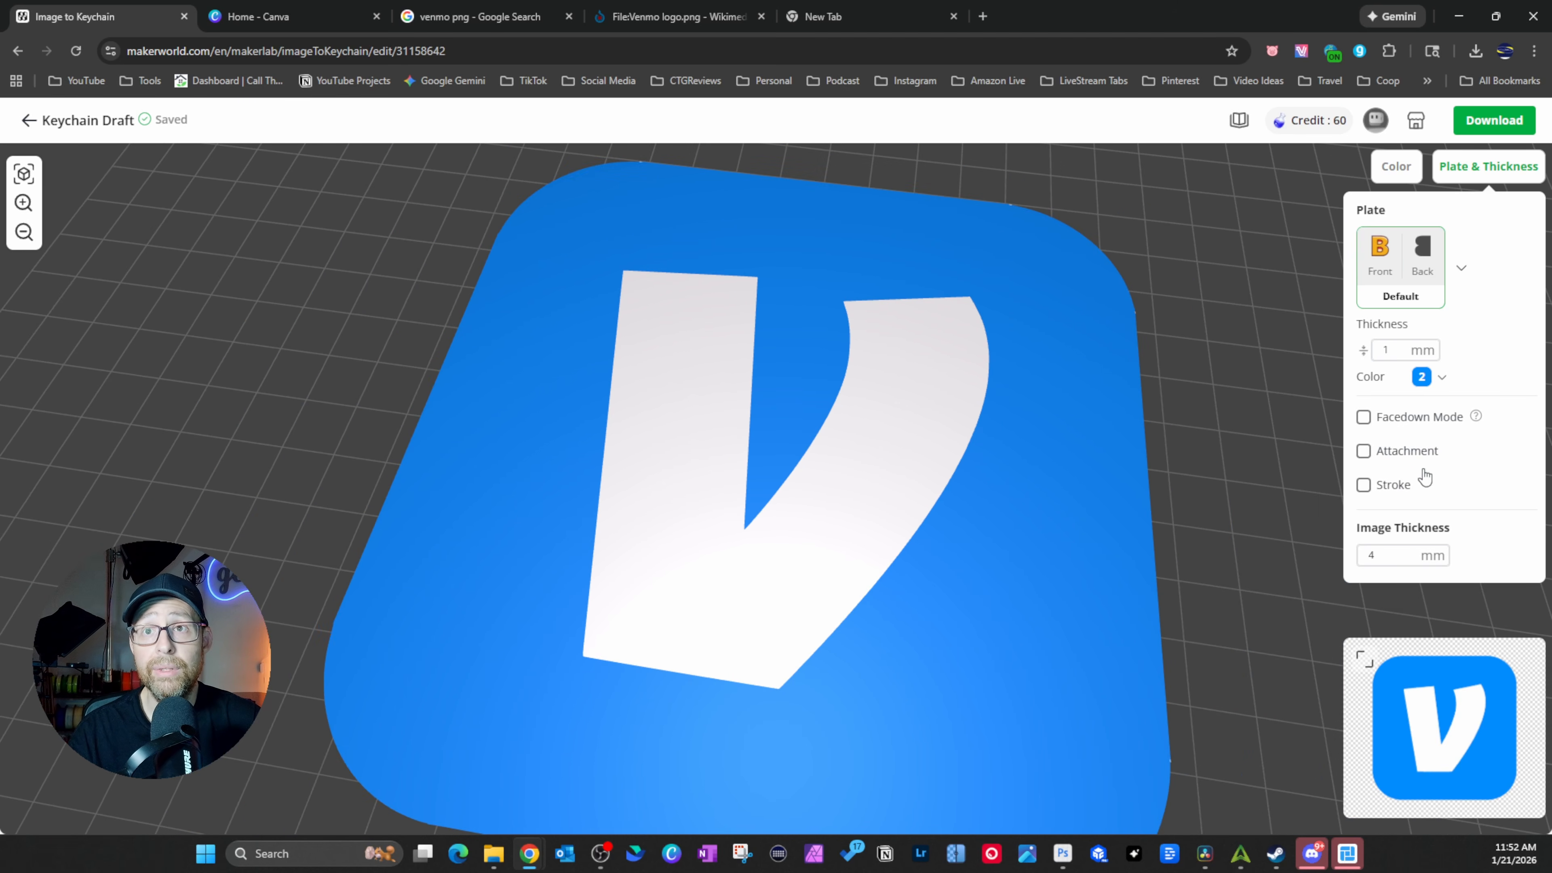
click(1416, 455)
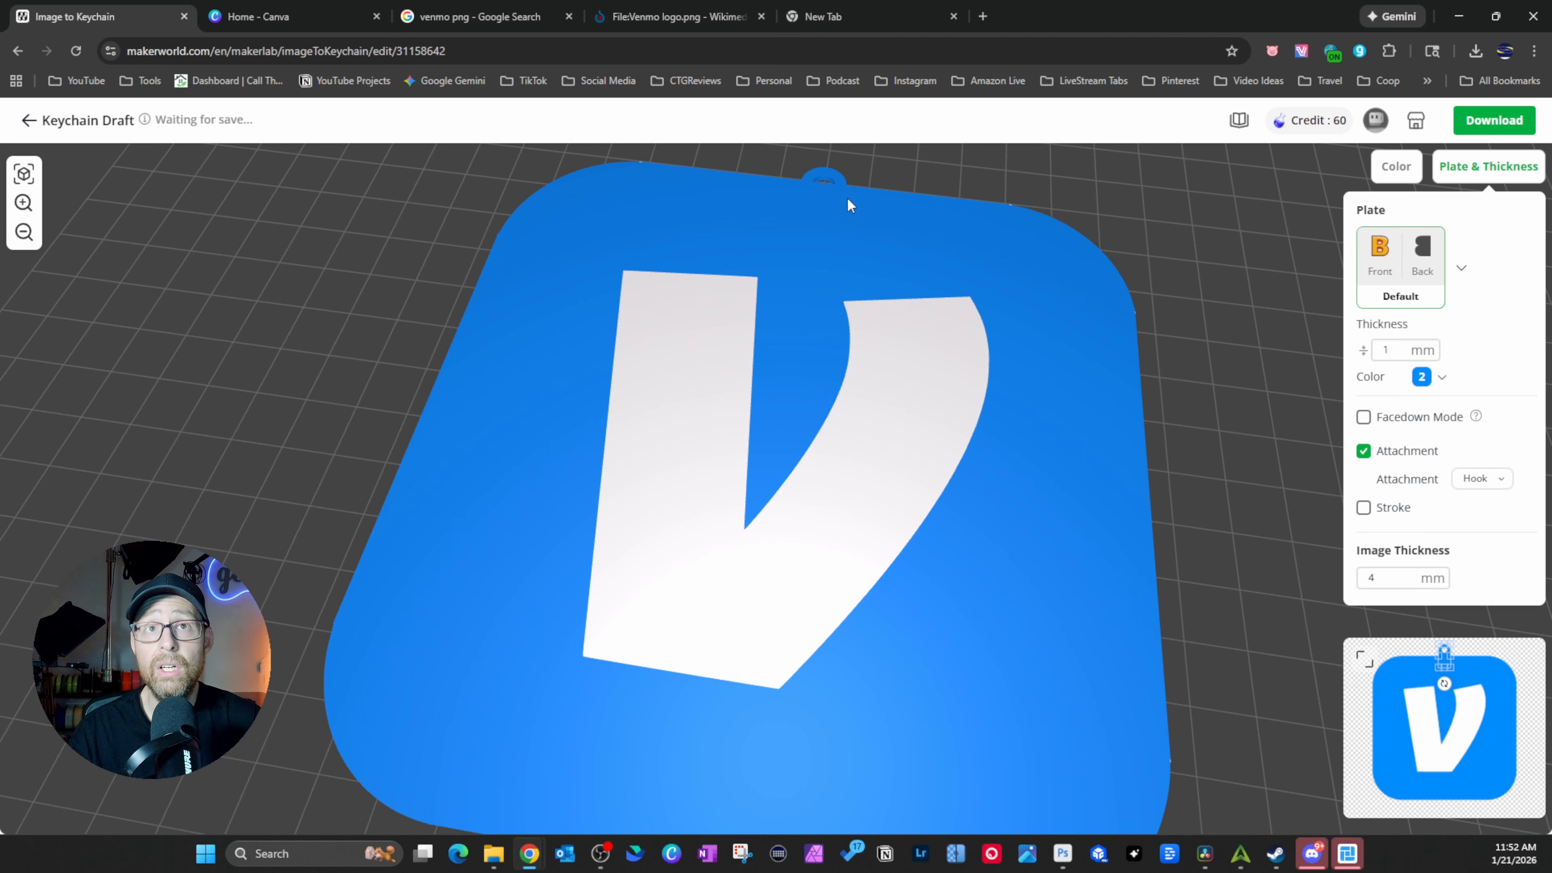
scroll(816, 225, down, 2)
click(1512, 483)
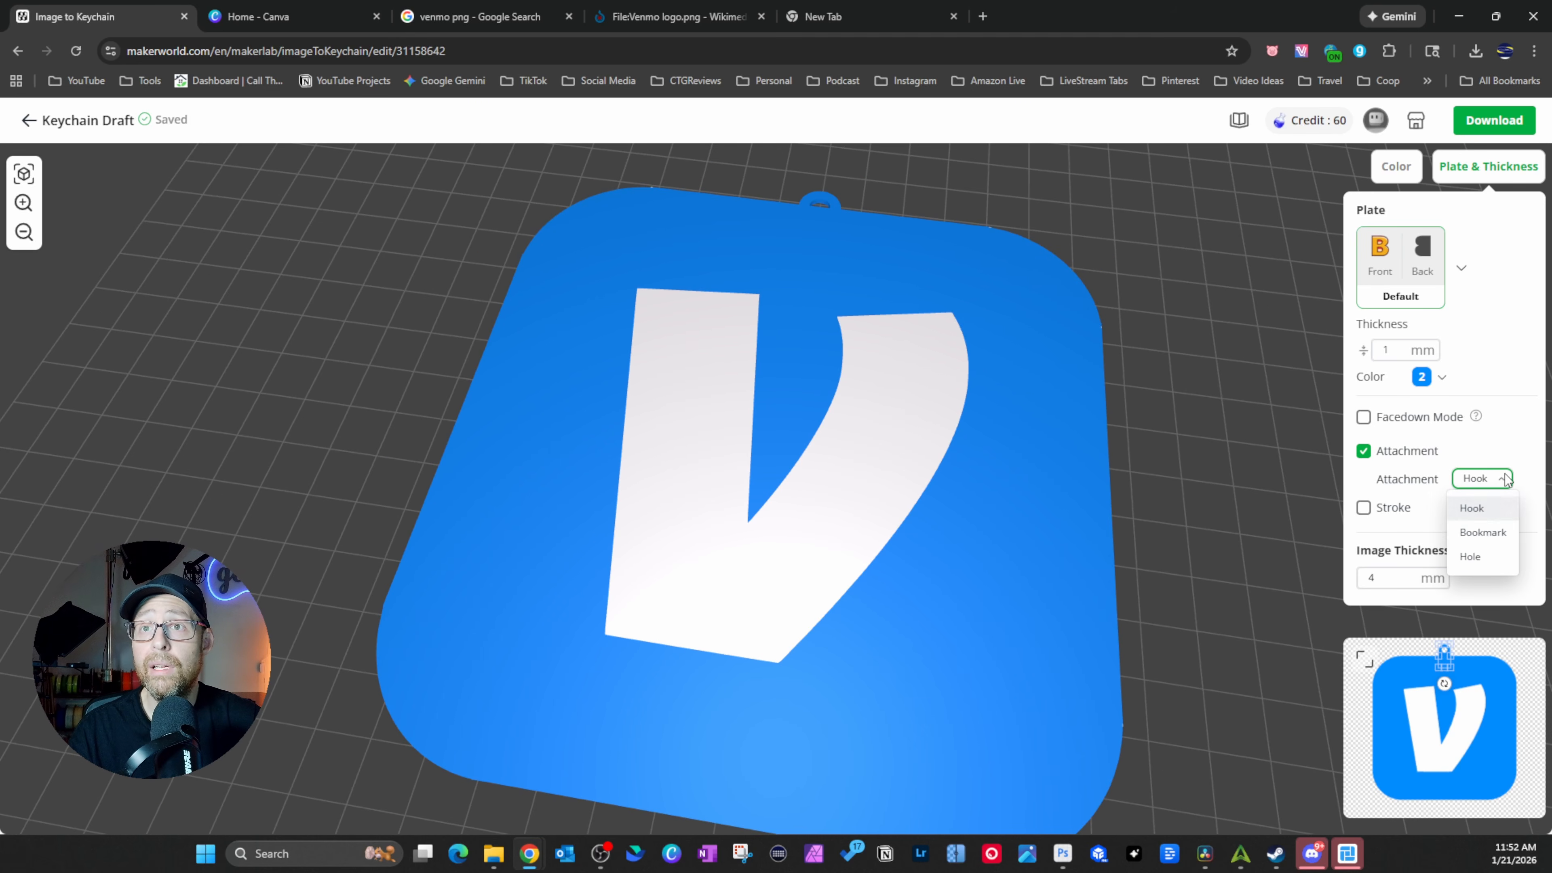
click(1473, 553)
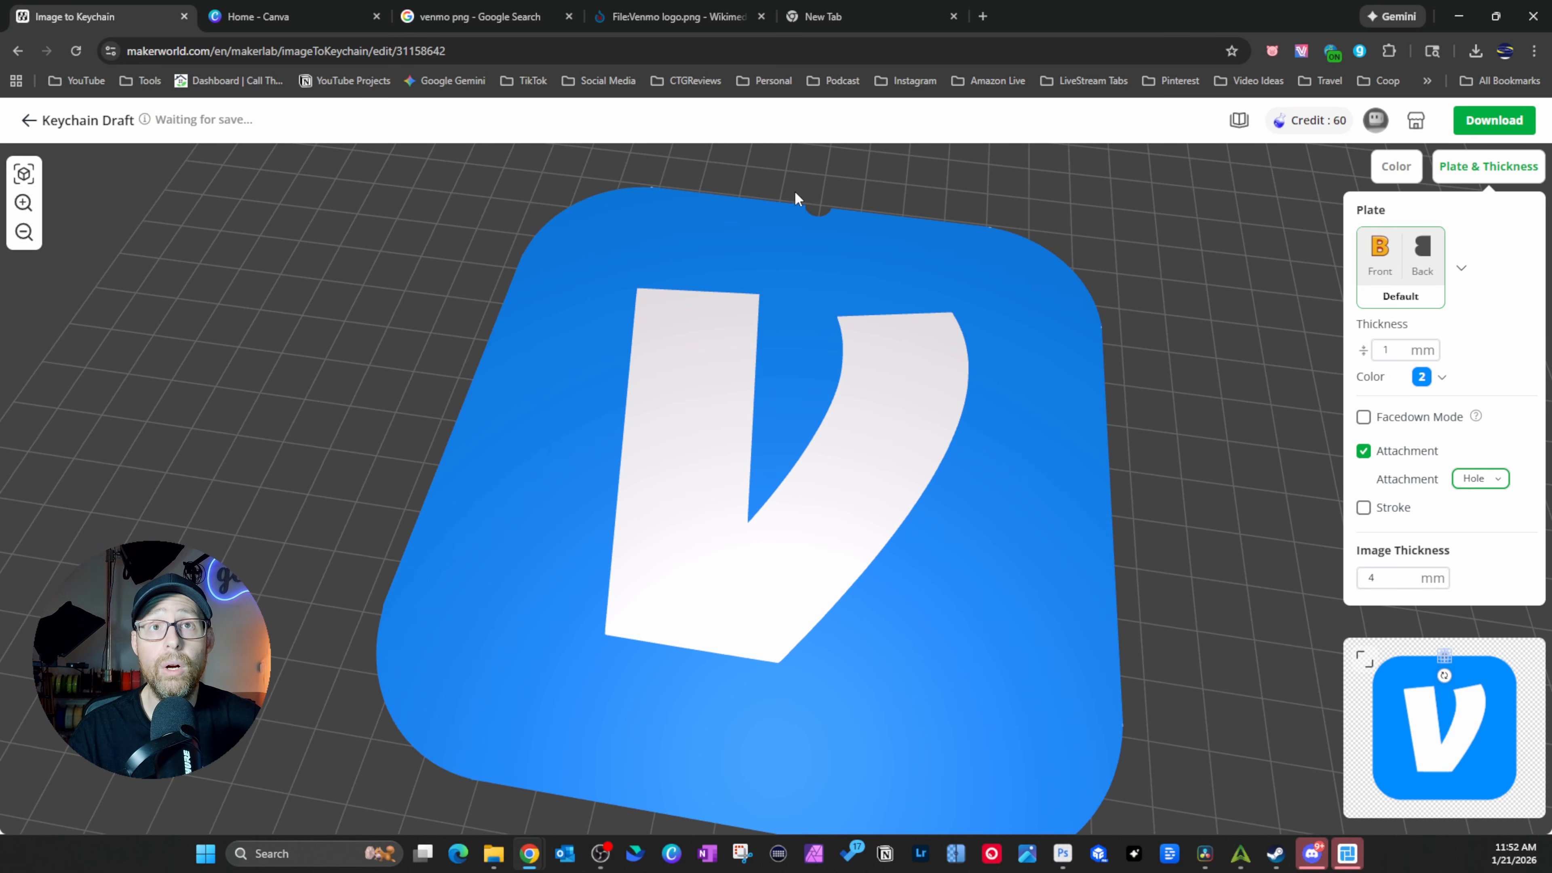
- Move the attachment hole into the logo's upper-left corner in the 2D editor and check it in 3D
drag(824, 220, 818, 263)
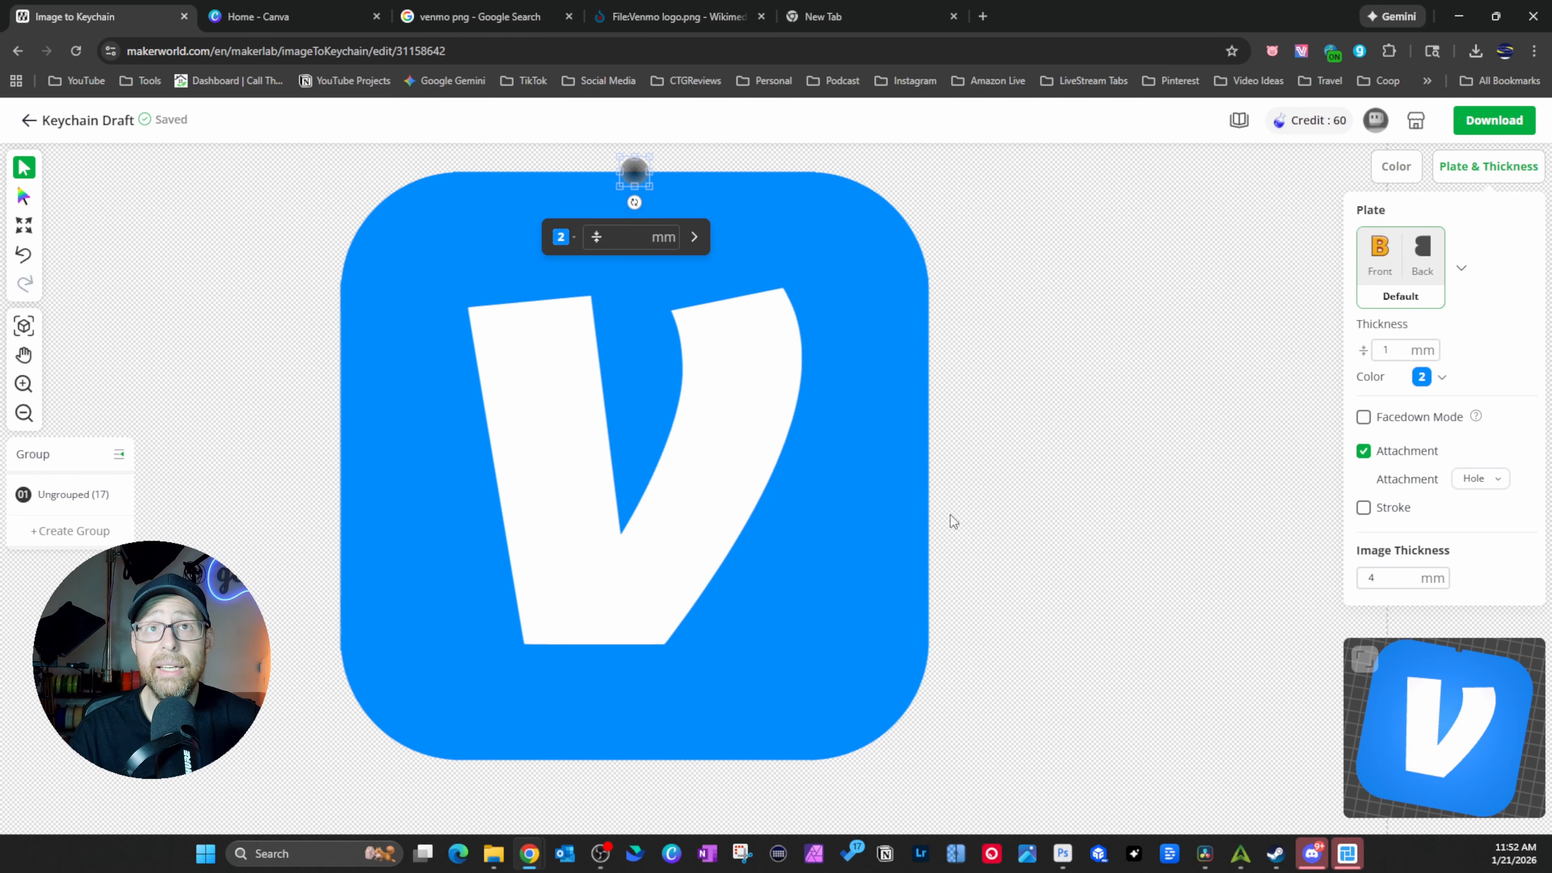
click(1362, 663)
drag(635, 177, 423, 238)
click(450, 266)
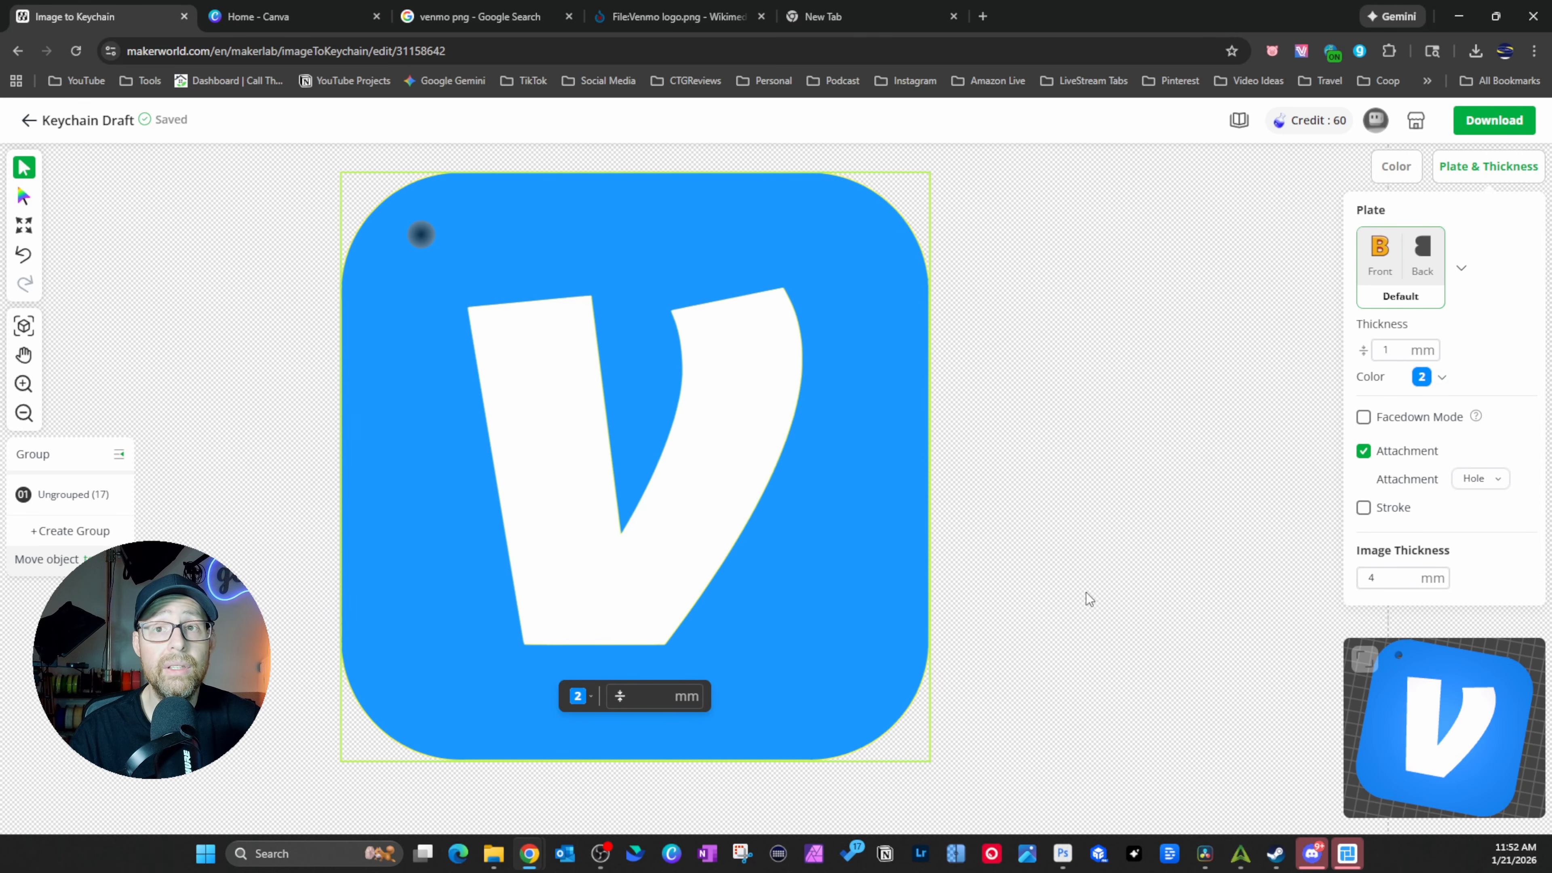
click(633, 699)
click(415, 234)
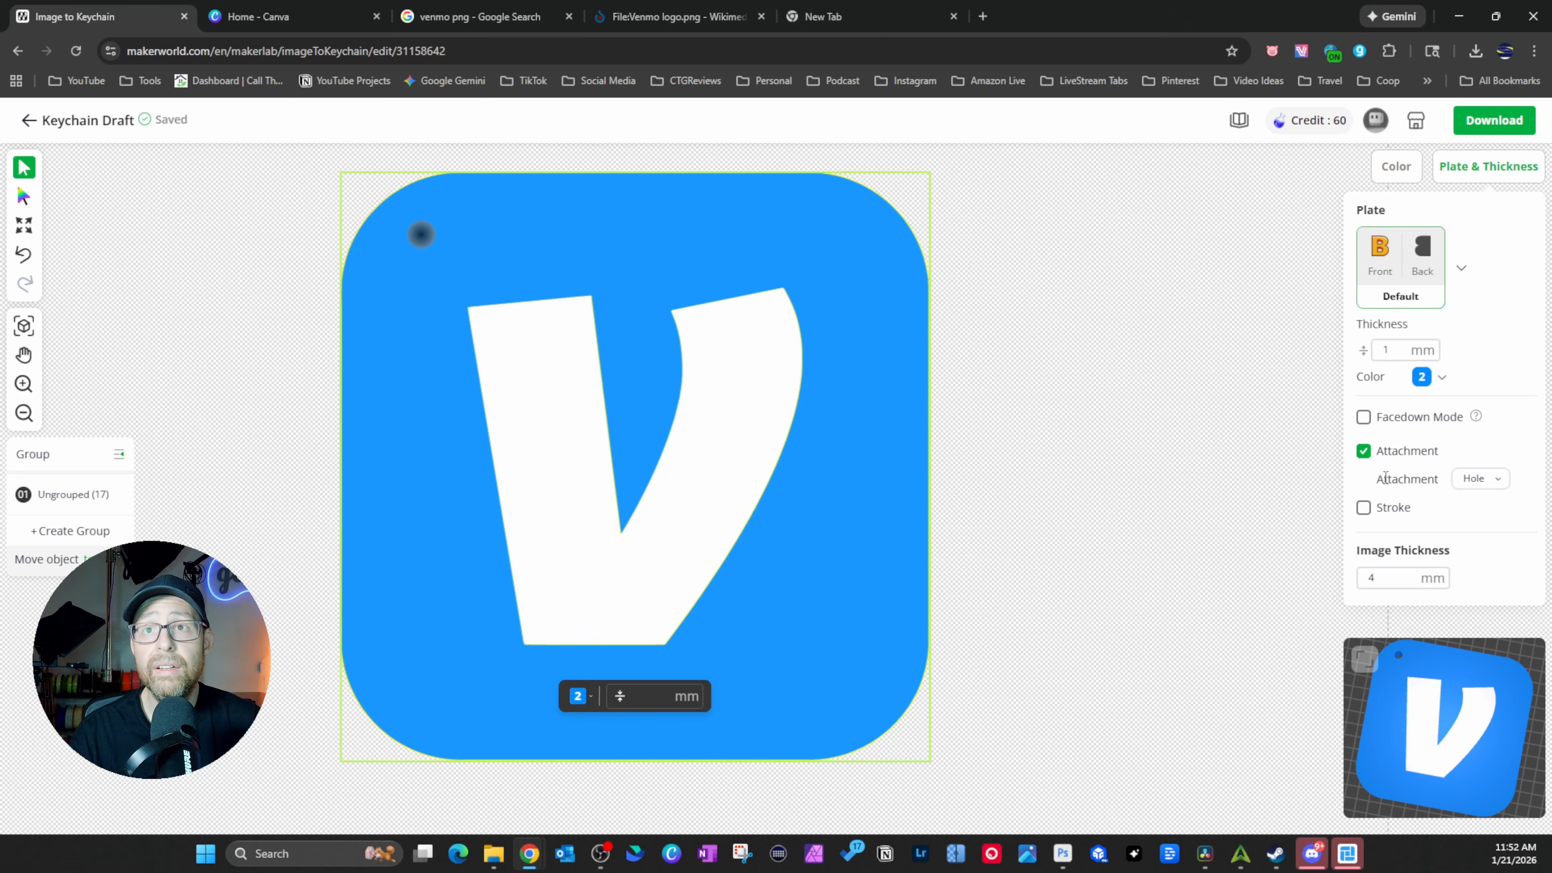
click(1351, 664)
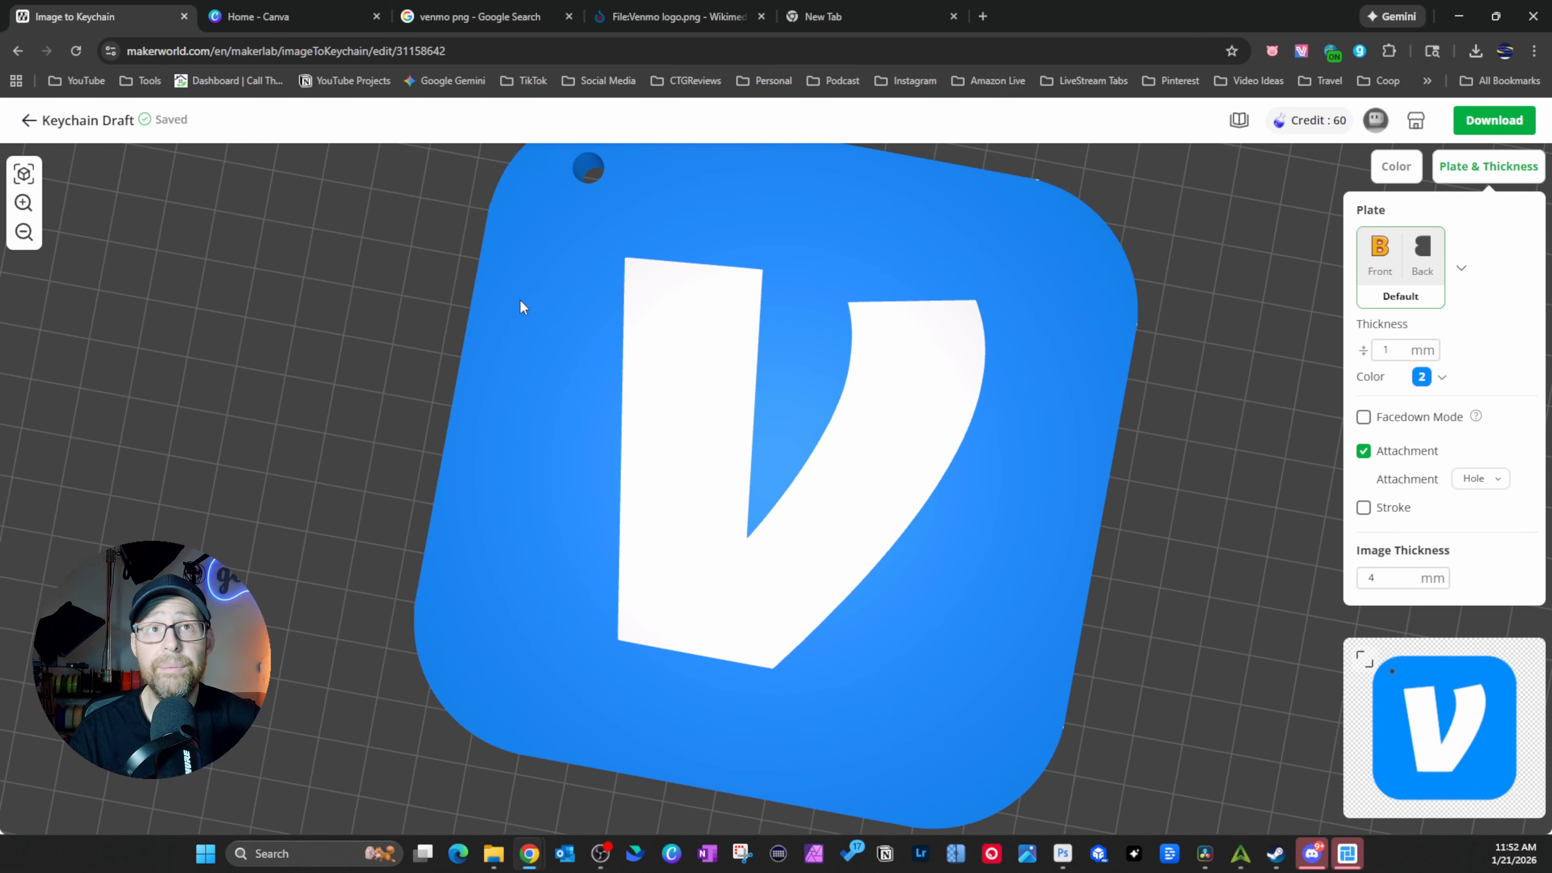
scroll(535, 223, down, 1)
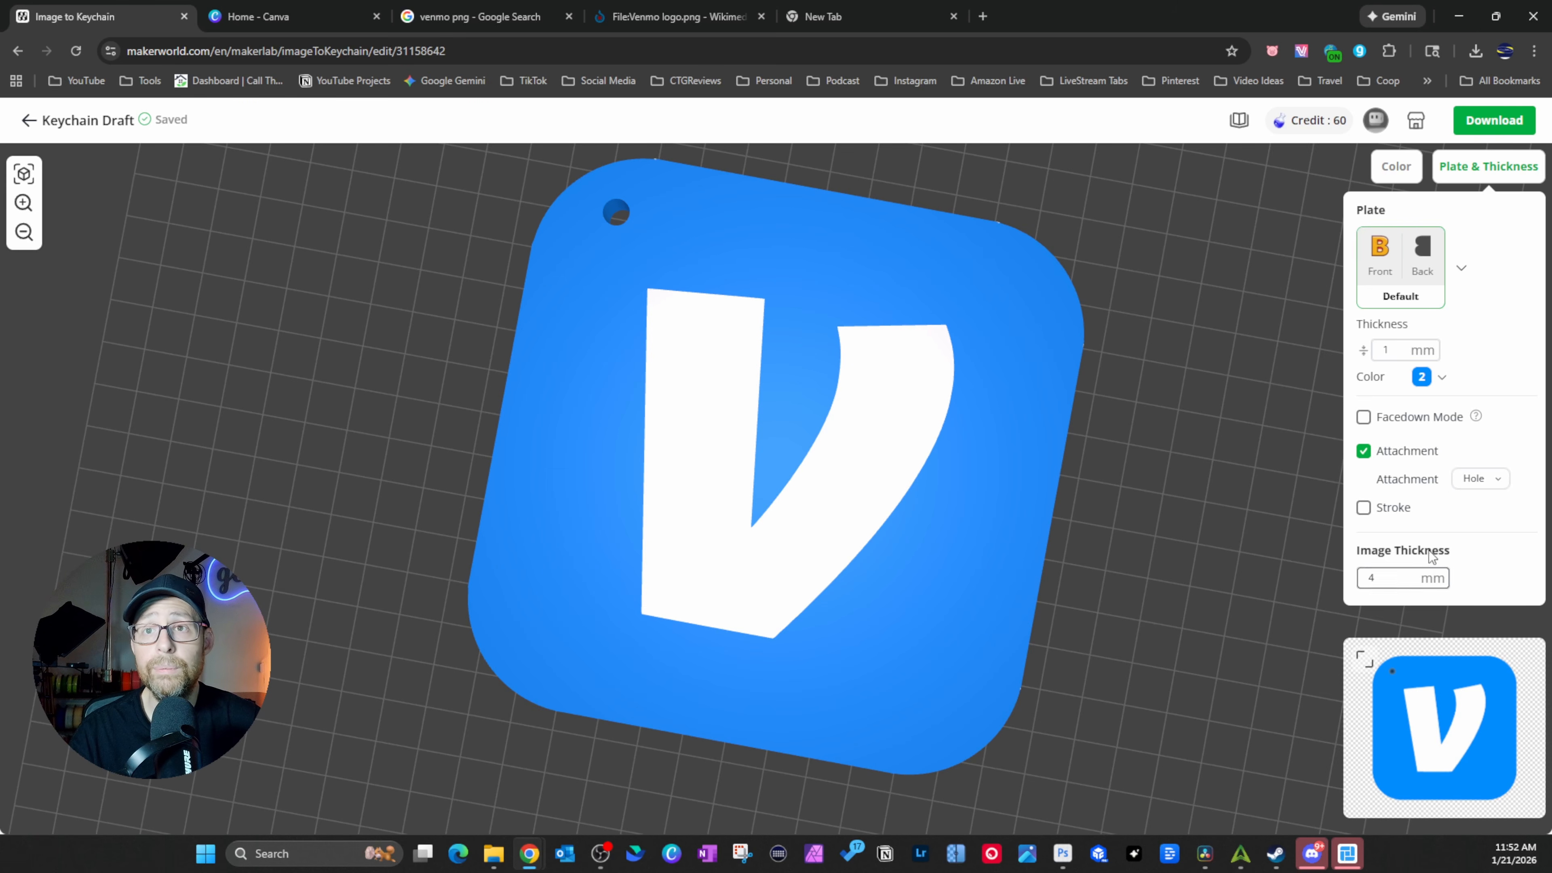
- Try the Hook attachment type, then return the attachment to Hole
click(1479, 479)
click(1478, 509)
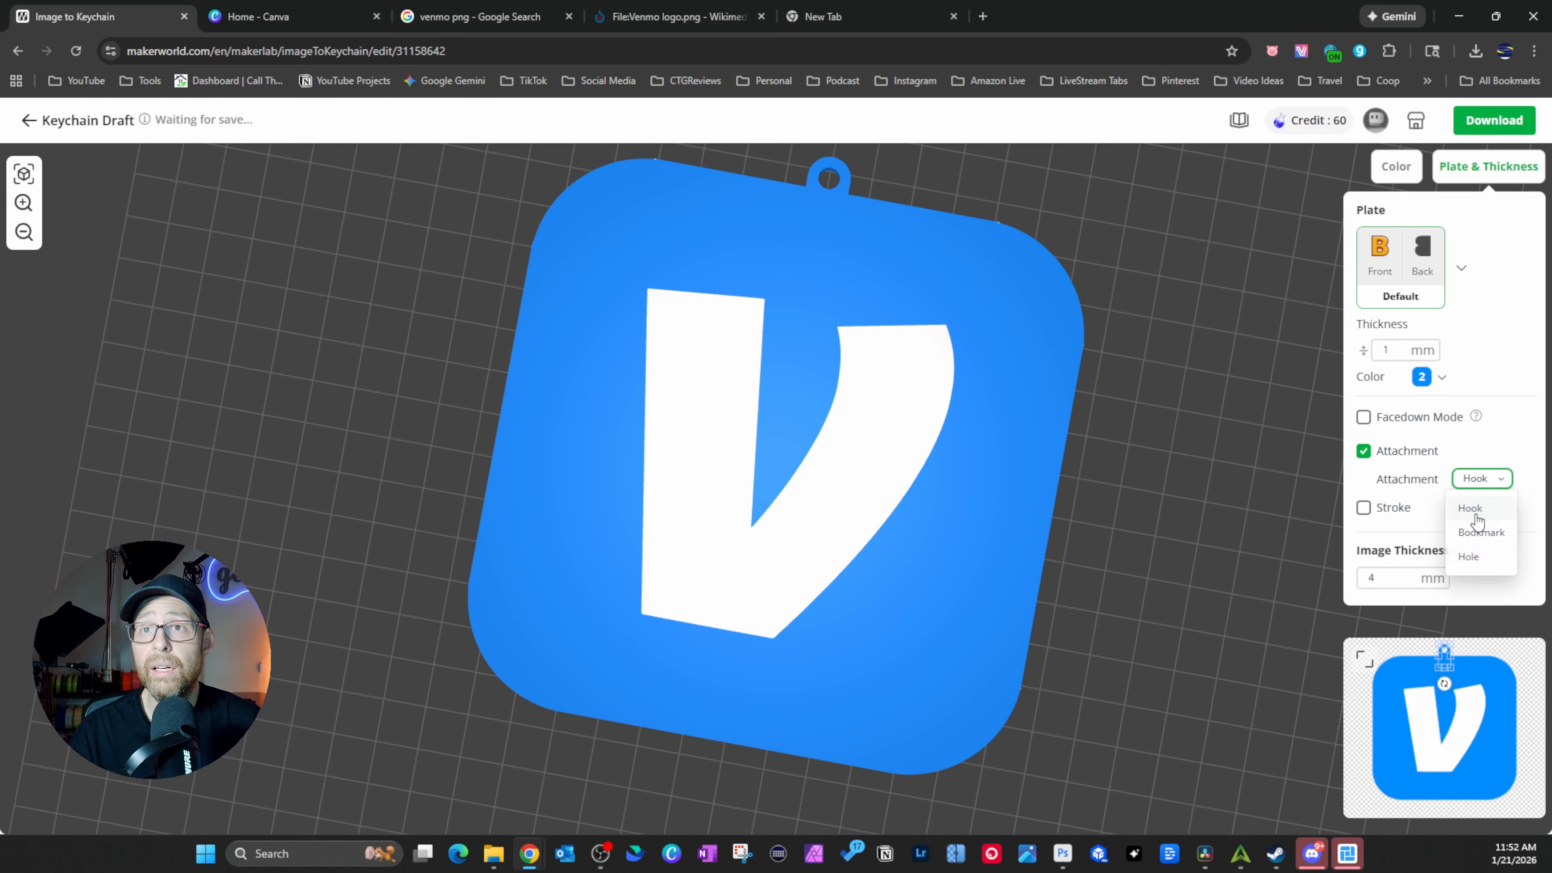
click(1492, 480)
click(1472, 556)
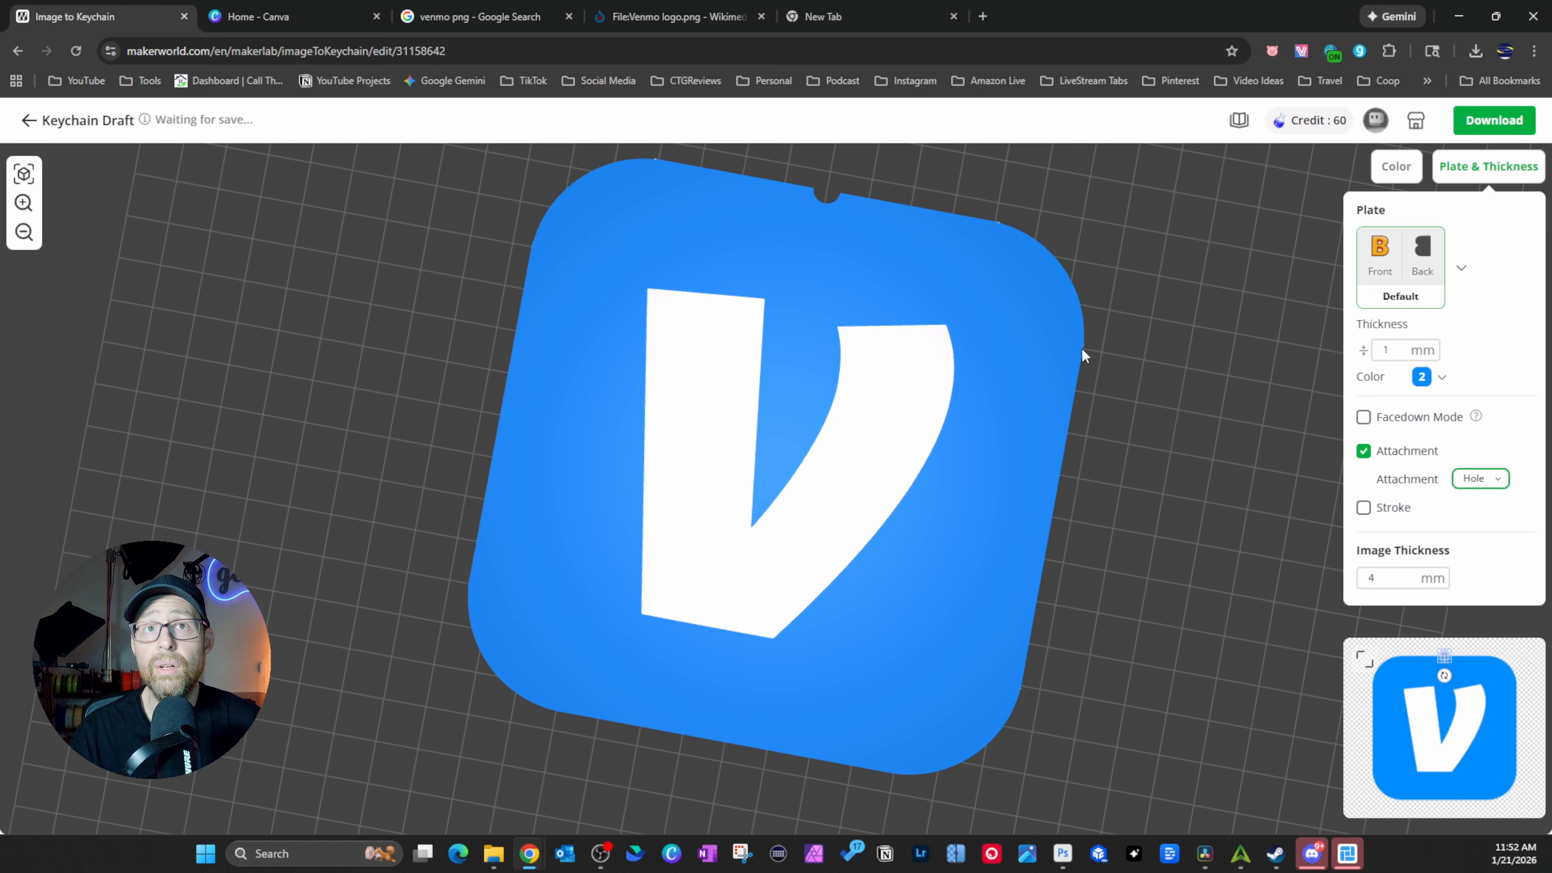
- Place the attachment hole inside the logo's upper-left corner in the 2D editor and enlarge it
click(1364, 661)
drag(618, 157, 426, 249)
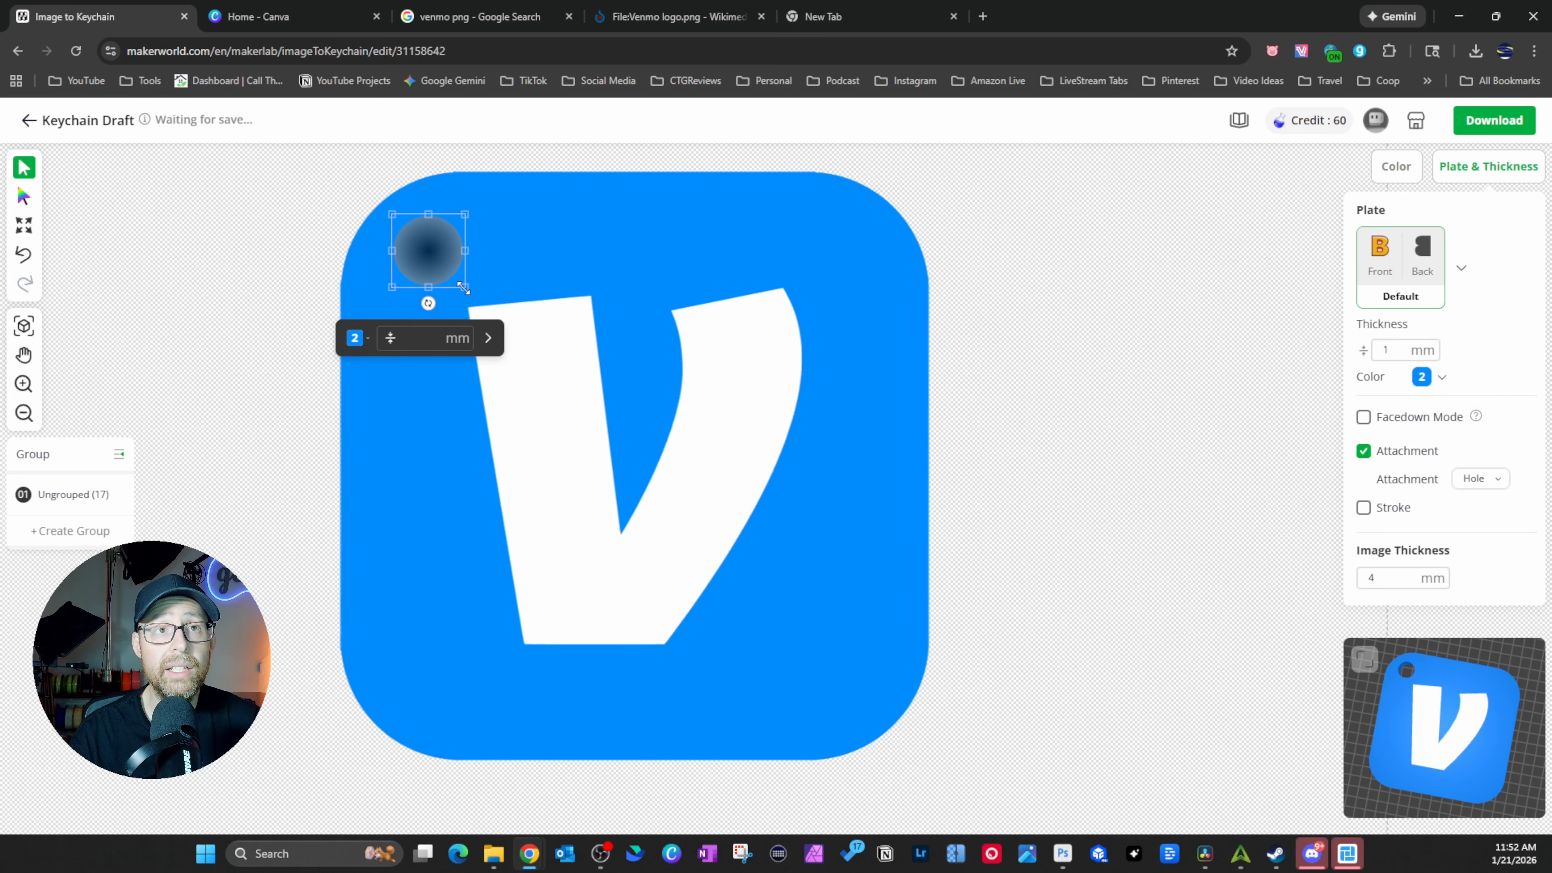
click(474, 291)
click(1189, 406)
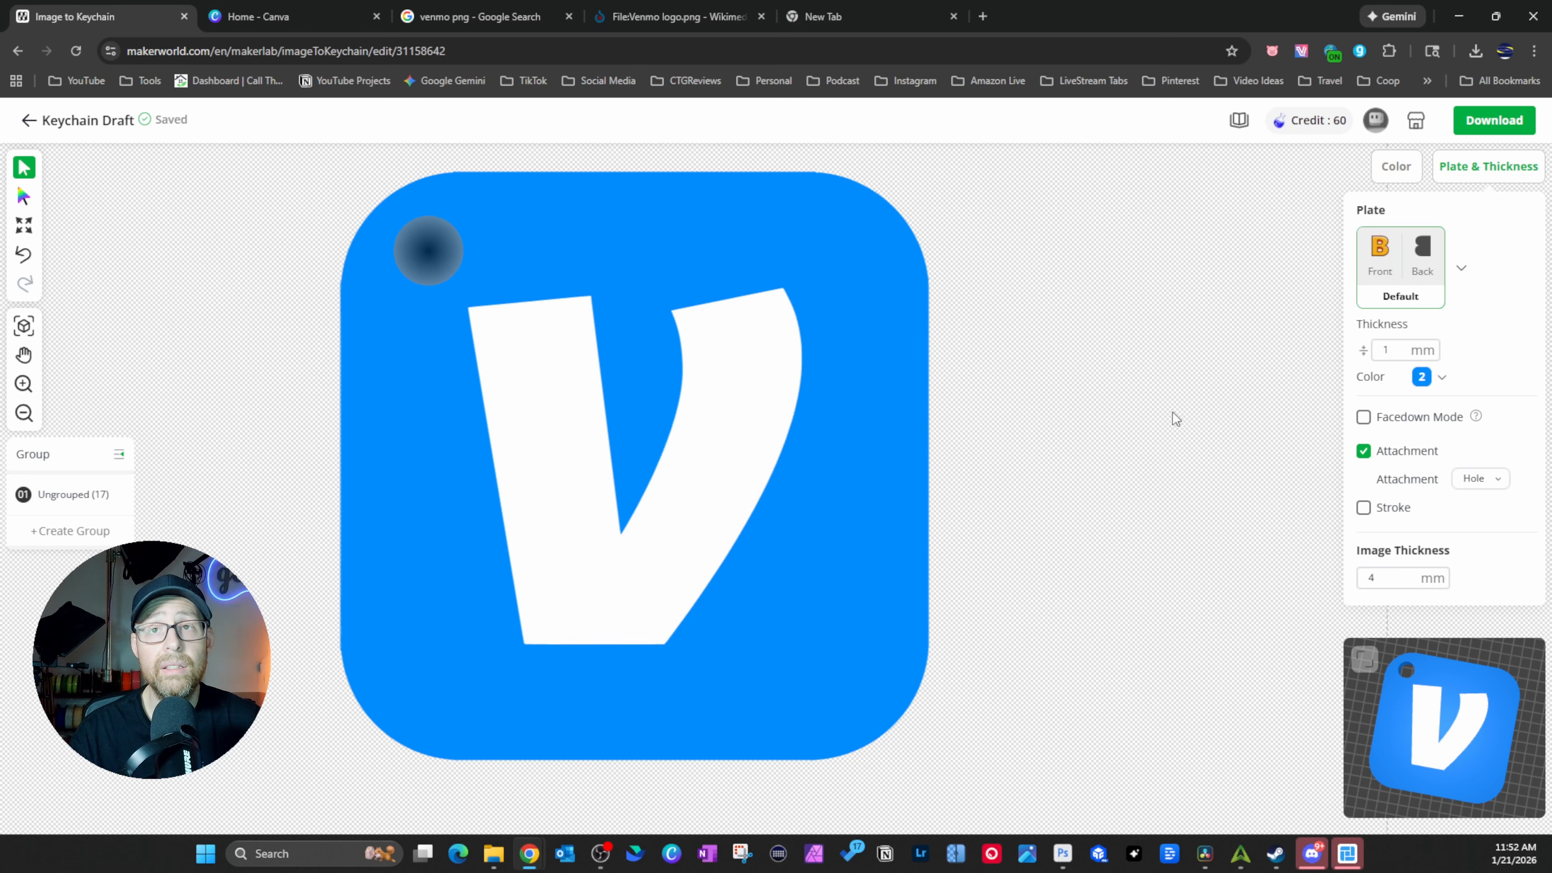
- View the finished keychain in 3D, download it as a 3MF file and dismiss the split ring tip
click(1365, 660)
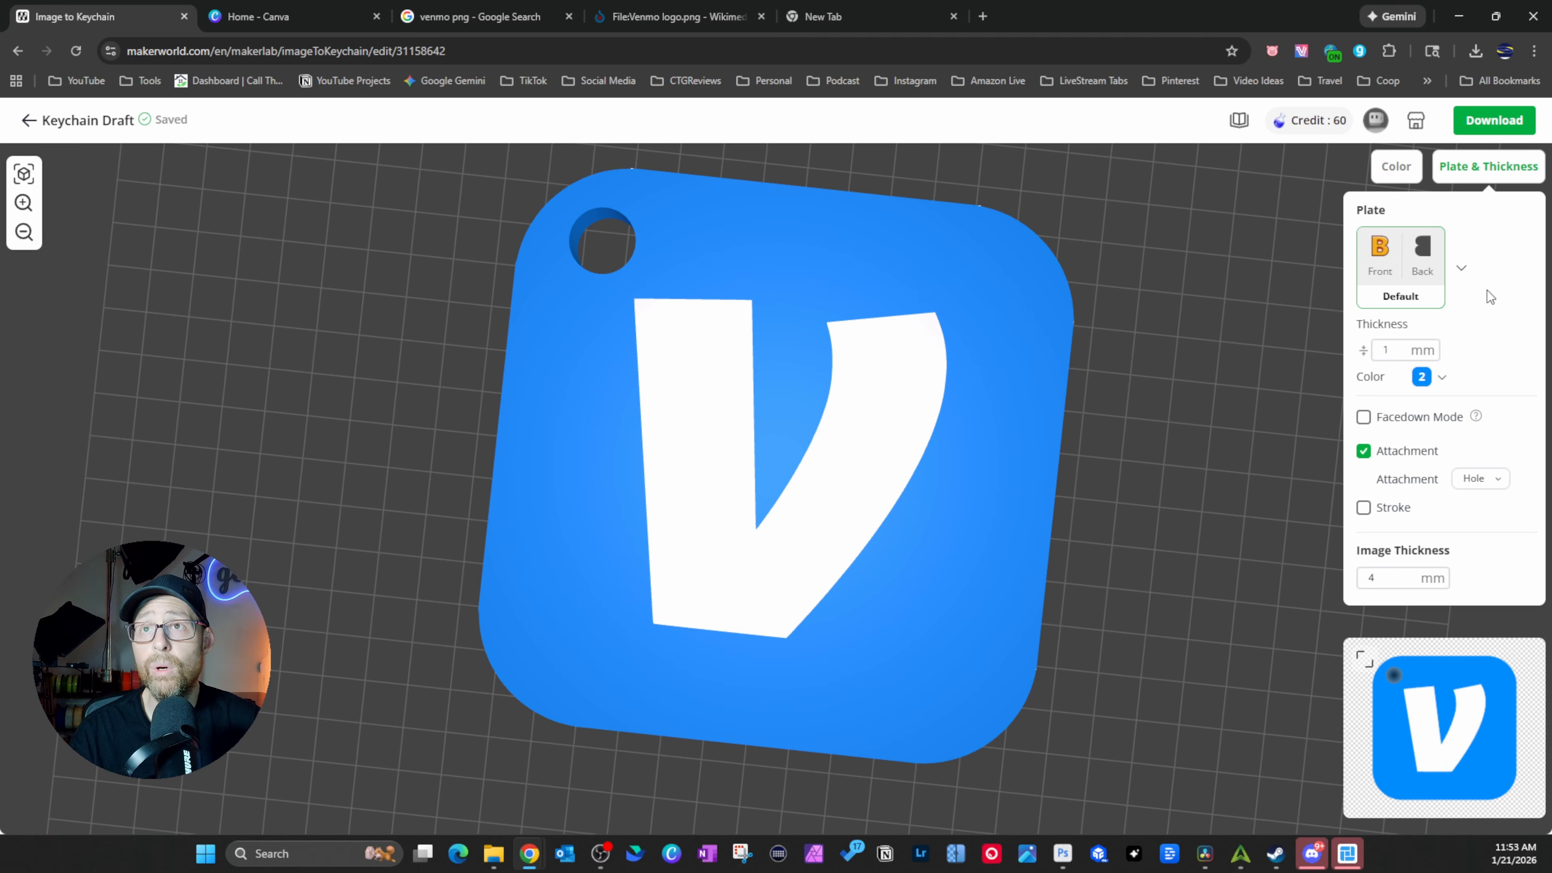
click(1489, 121)
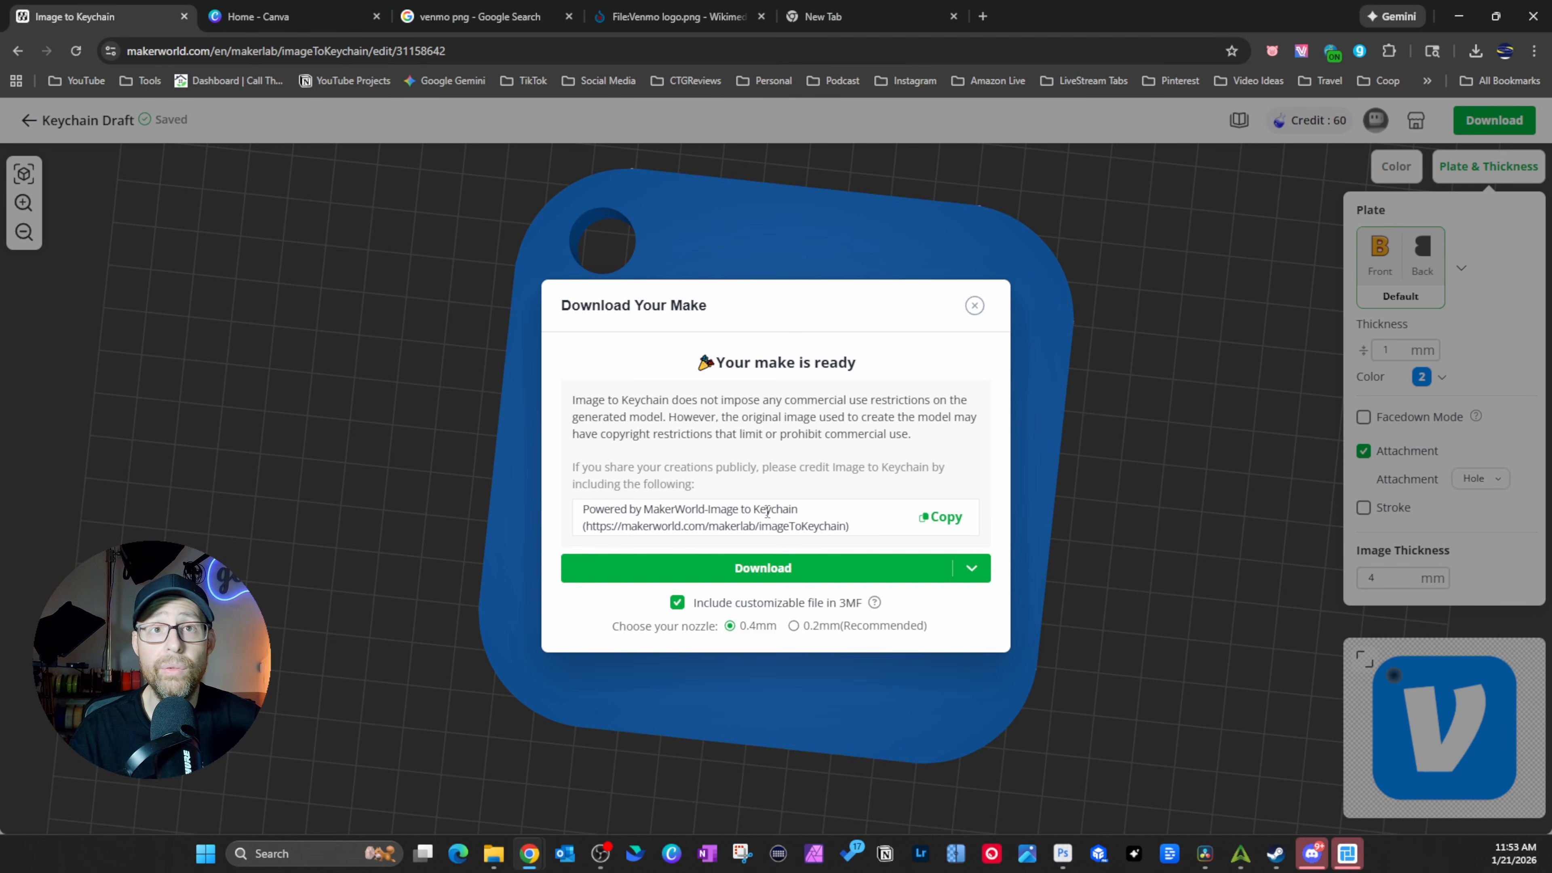
mouse_move(828, 578)
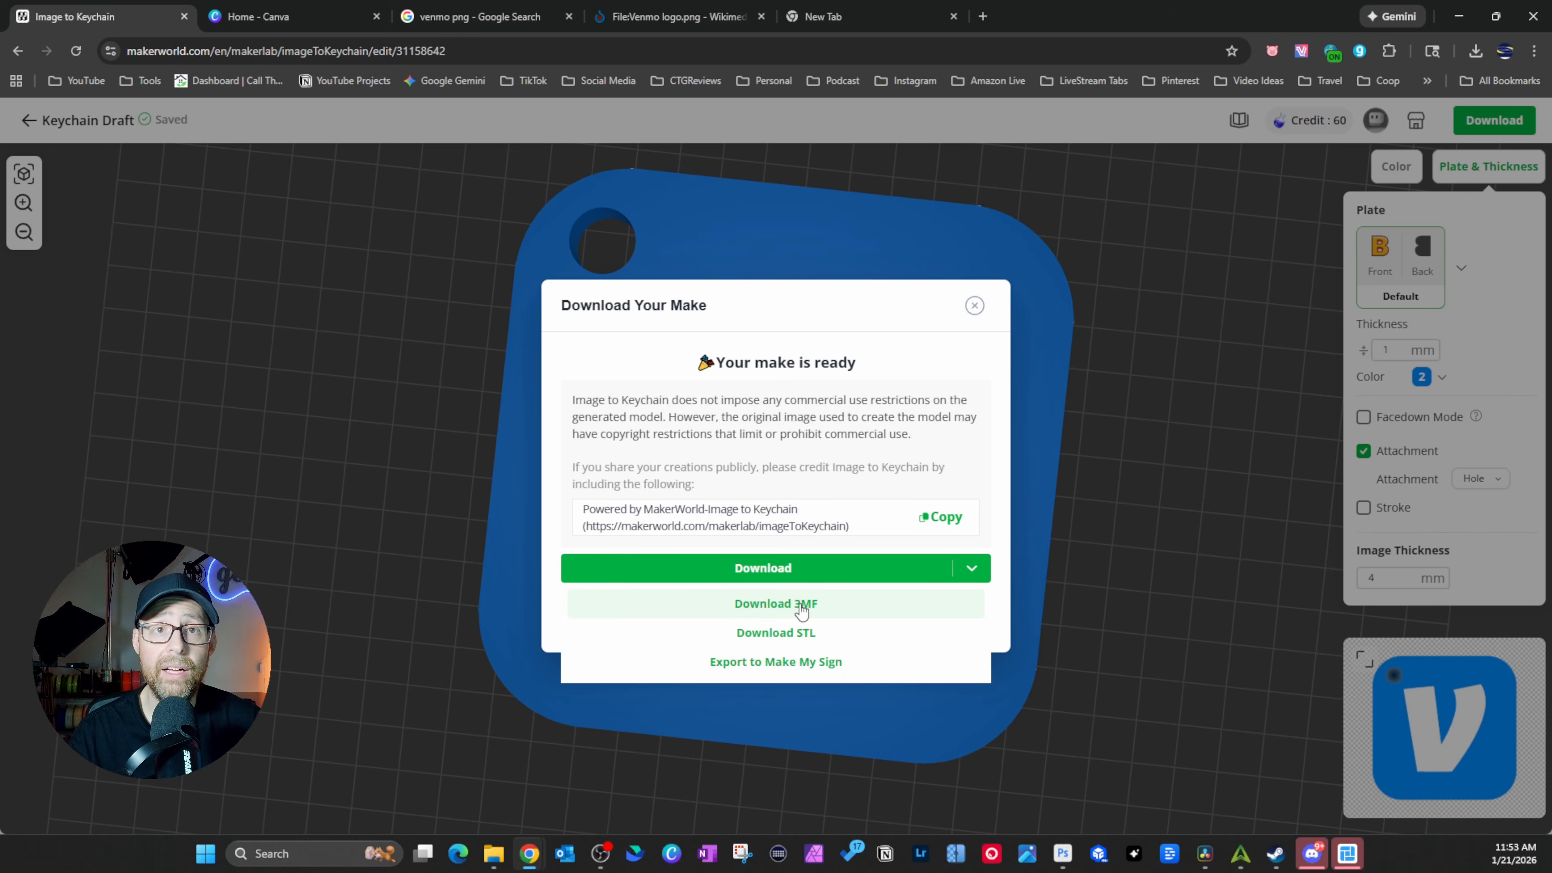
click(801, 605)
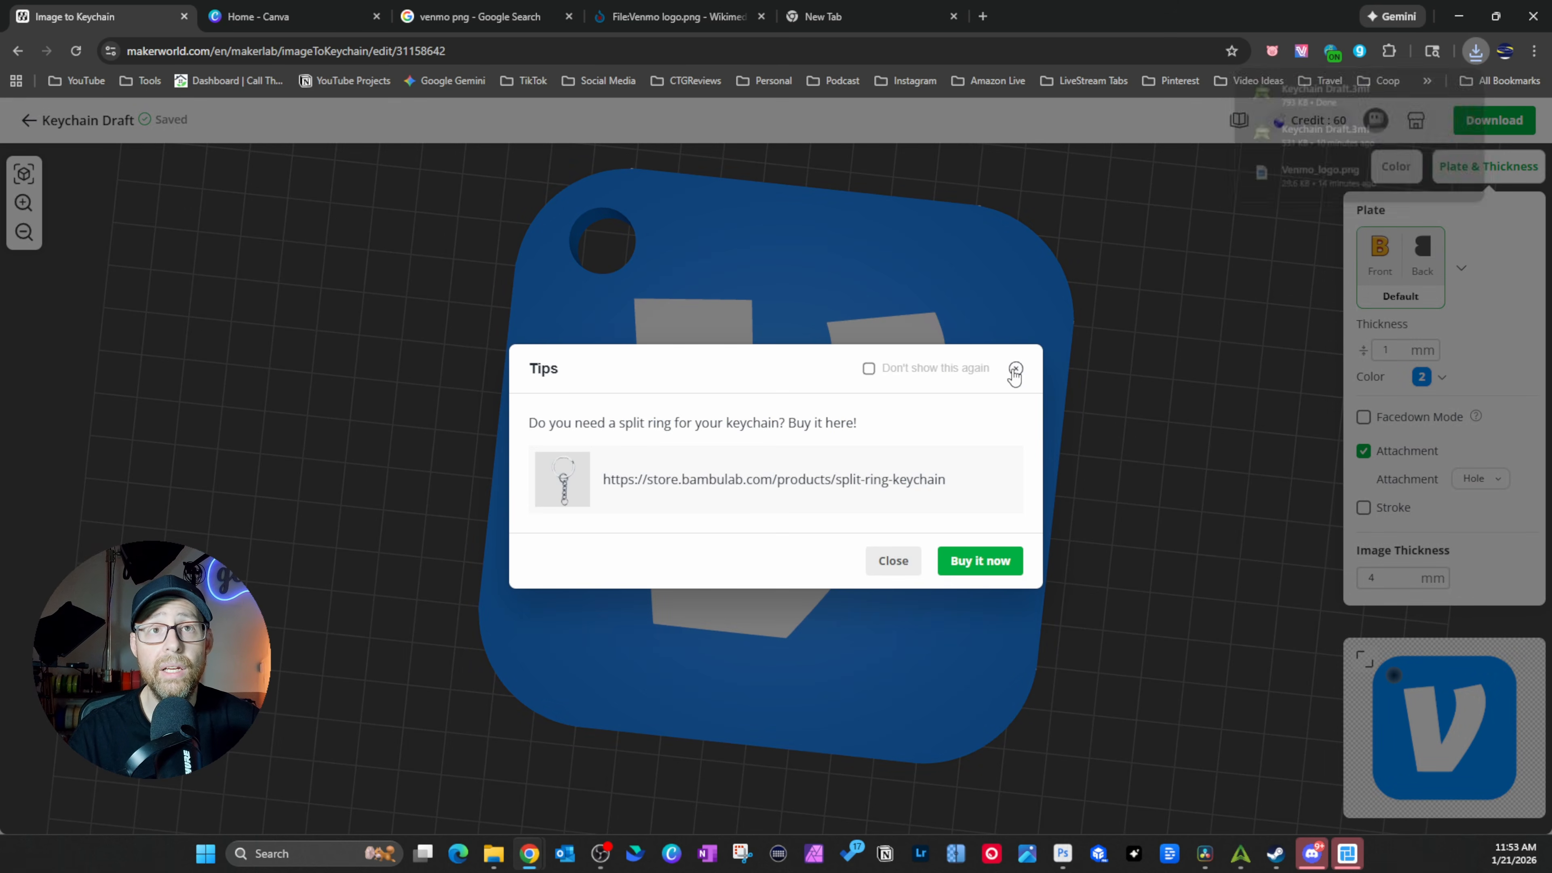
click(1016, 368)
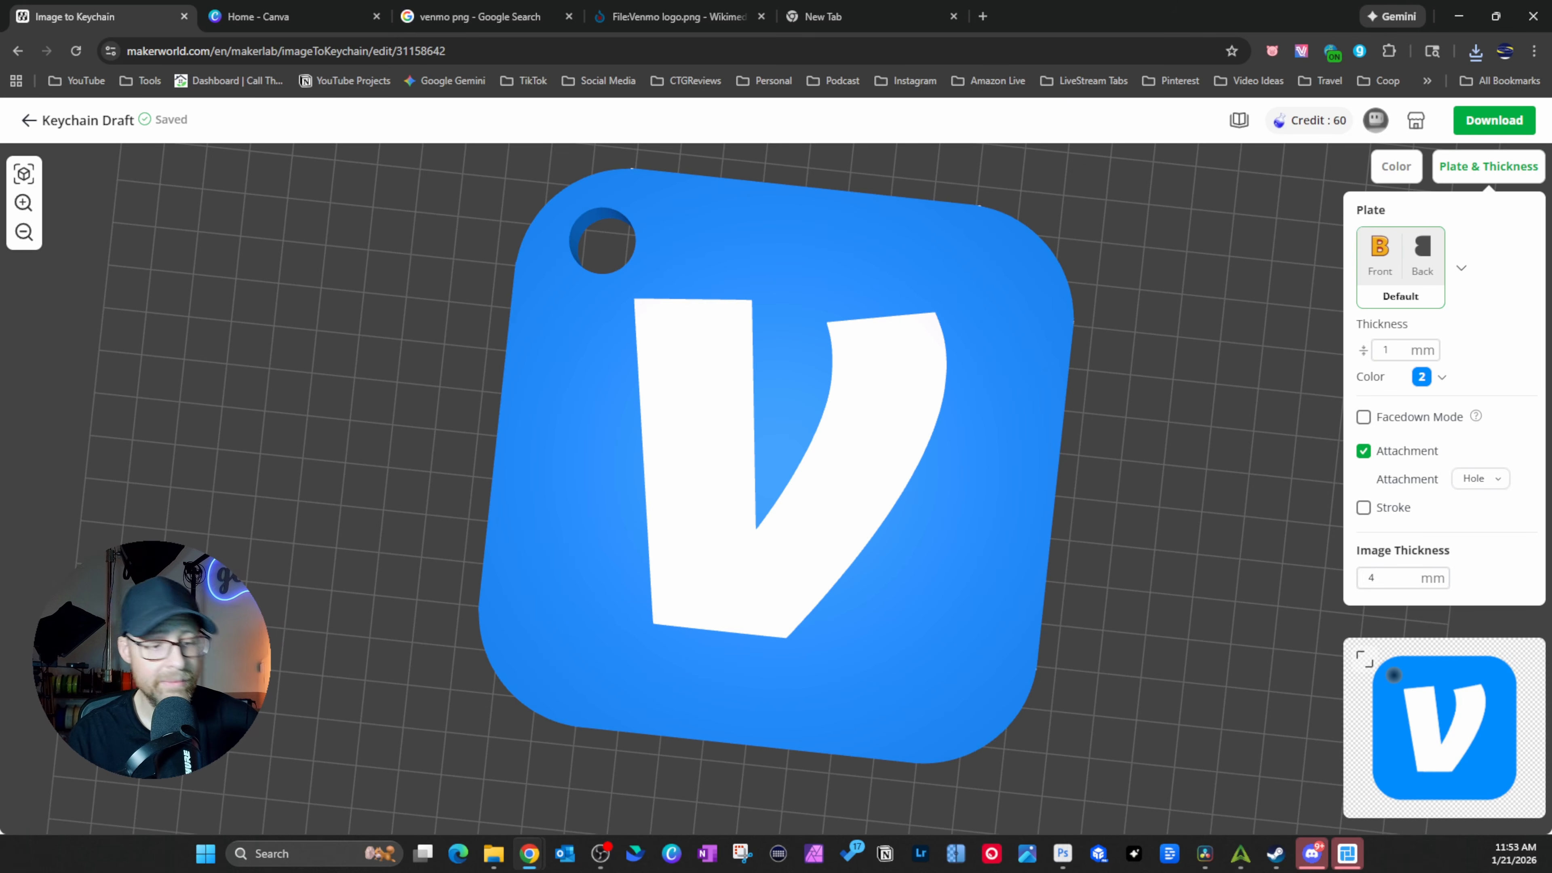
- Switch to Creality Print and add the model Keychain Draft.3mf from the Downloads folder
key(alt+Tab)
scroll(581, 434, down, 3)
scroll(499, 398, down, 7)
mouse_move(724, 498)
mouse_down()
mouse_move(674, 511)
mouse_move(700, 494)
mouse_up()
right_click(386, 281)
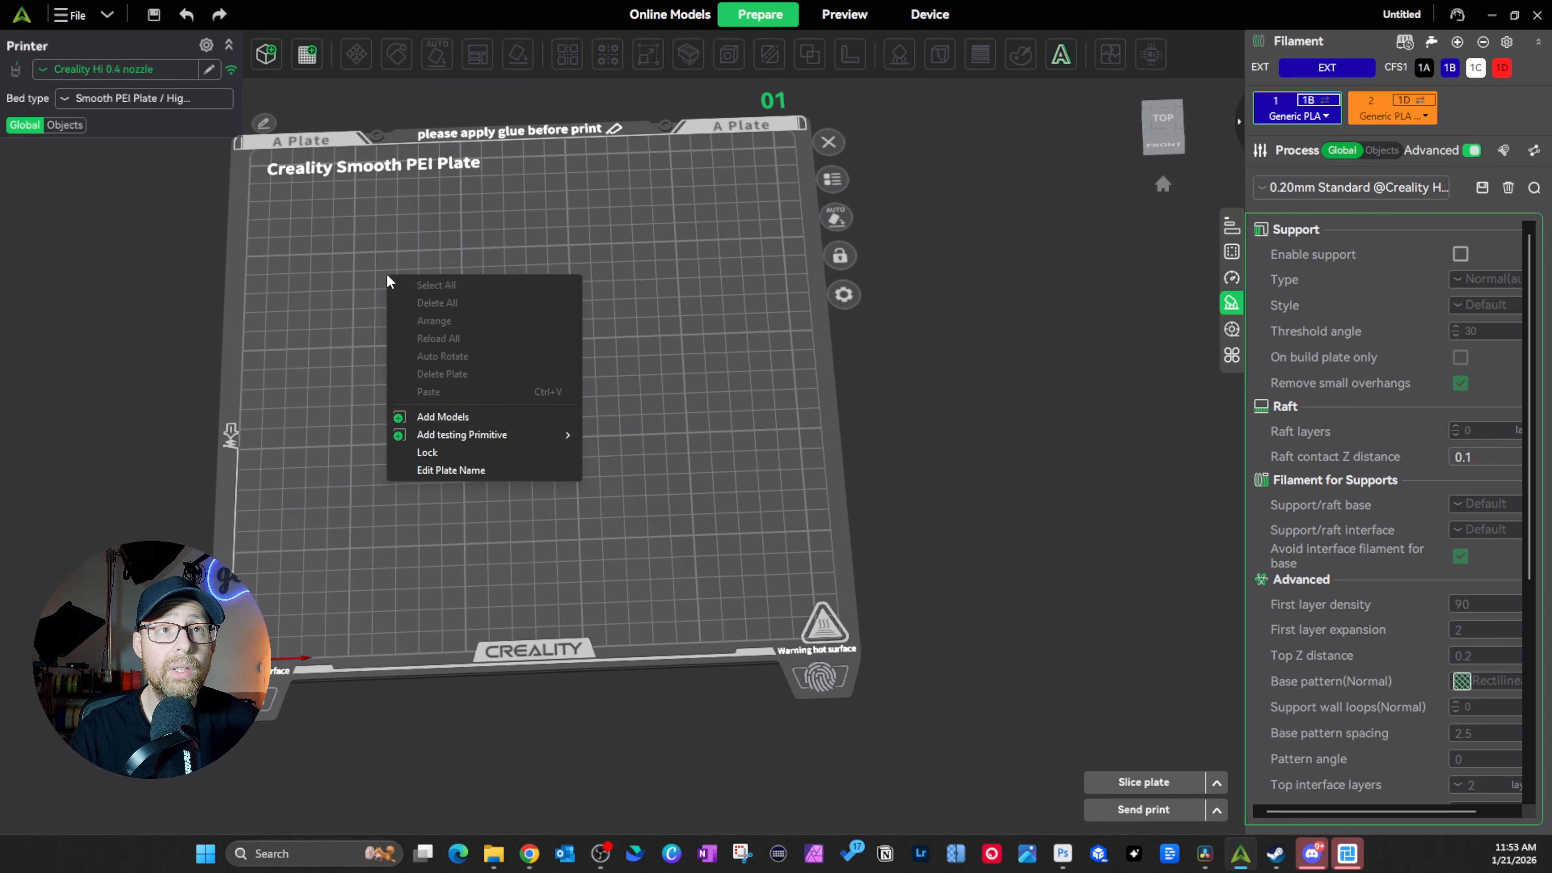
click(431, 415)
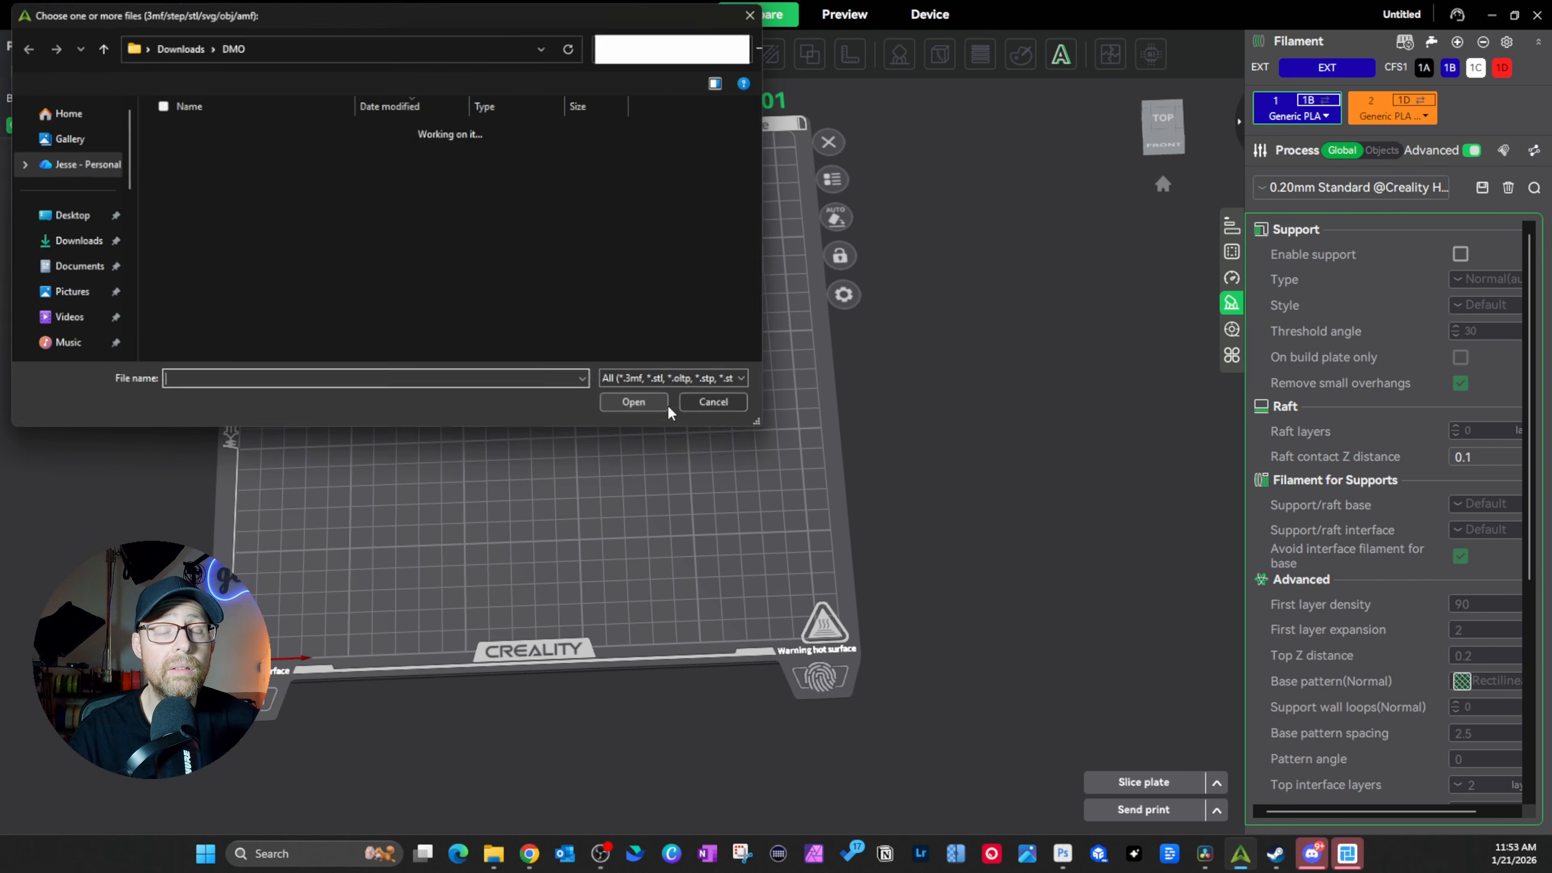
click(178, 46)
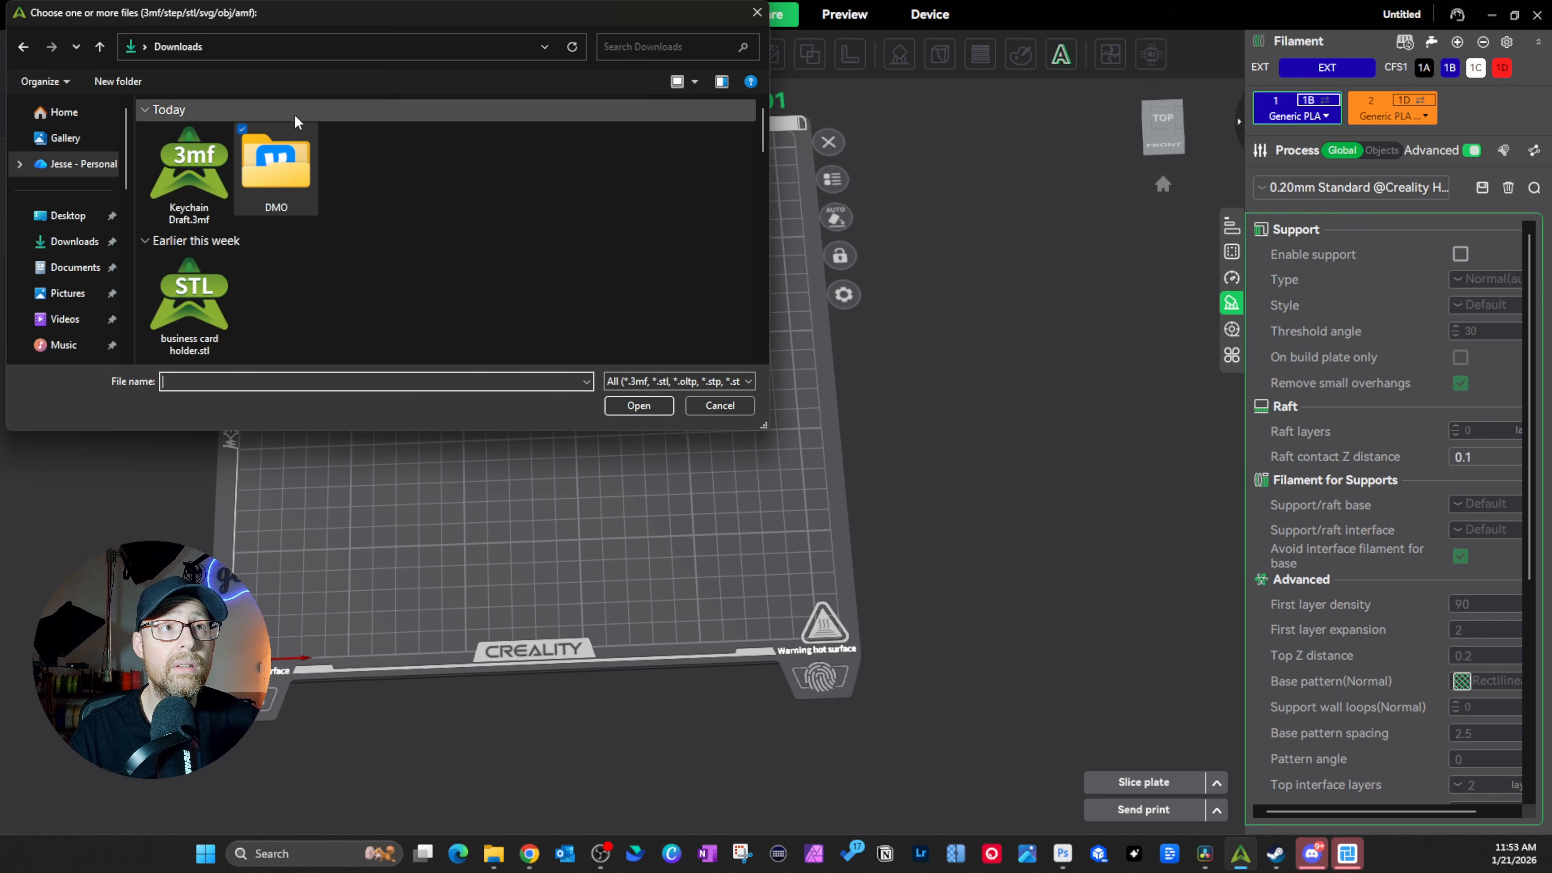
click(194, 171)
click(641, 406)
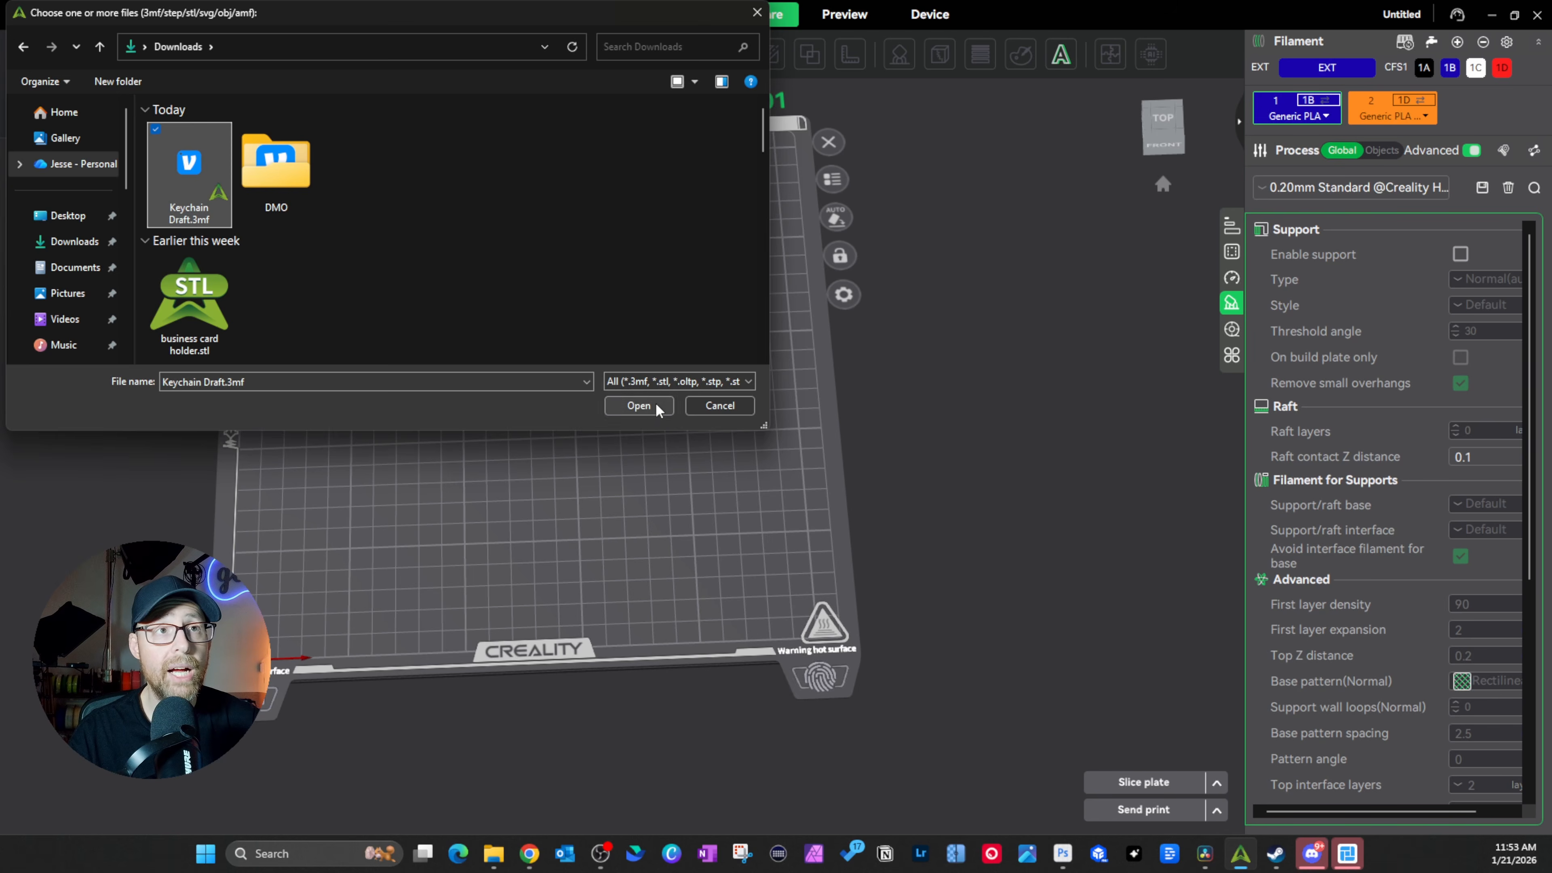
- Accept Creality Hi 0.4 nozzle as the printer preset for the imported keychain project
click(726, 414)
click(831, 494)
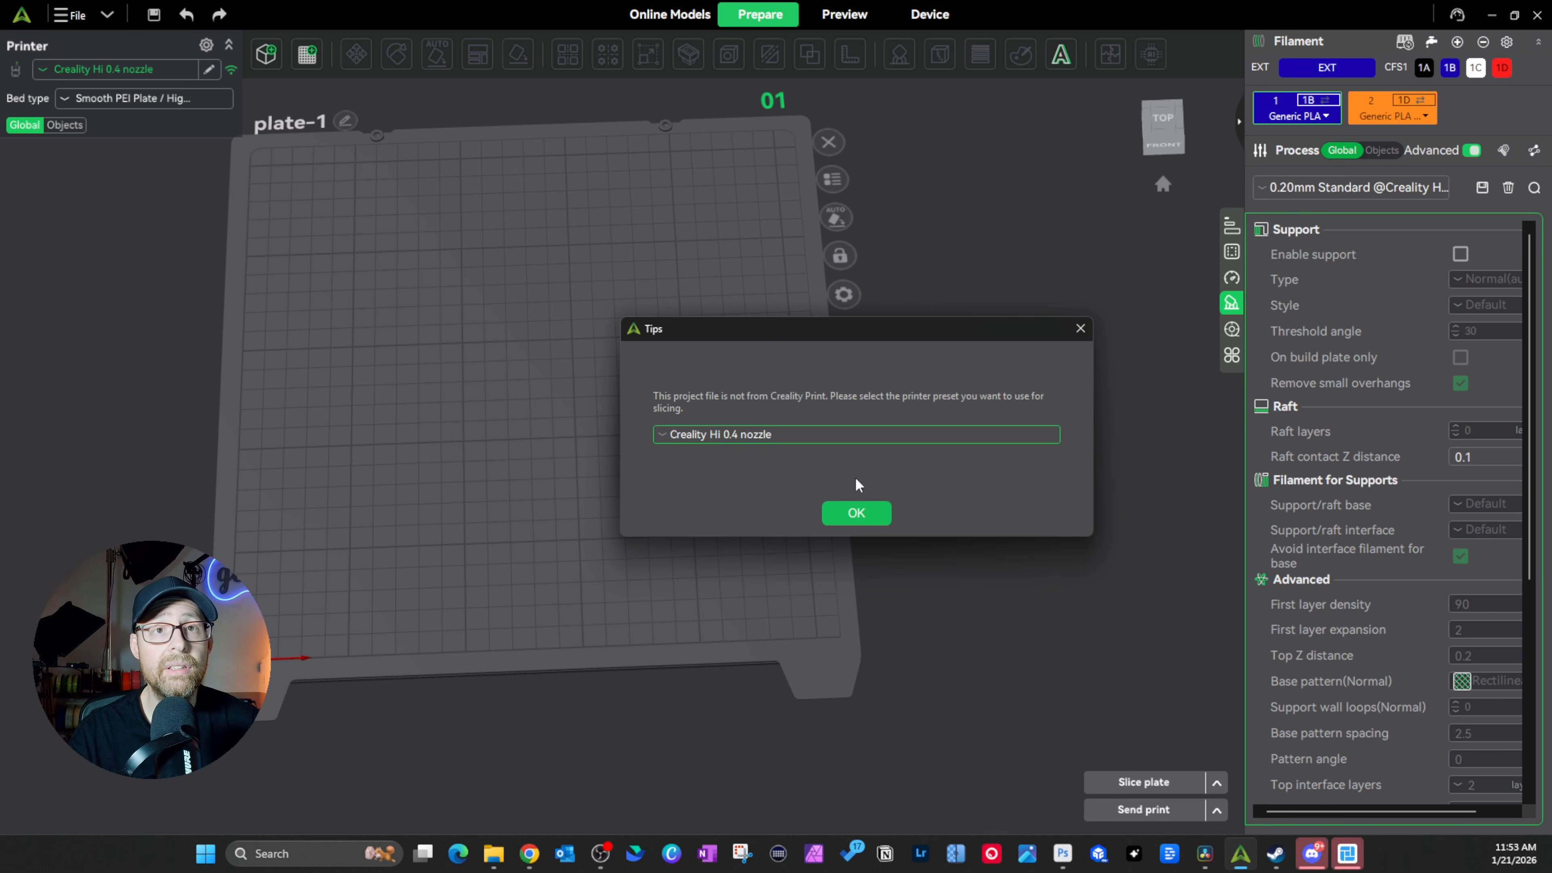
click(861, 513)
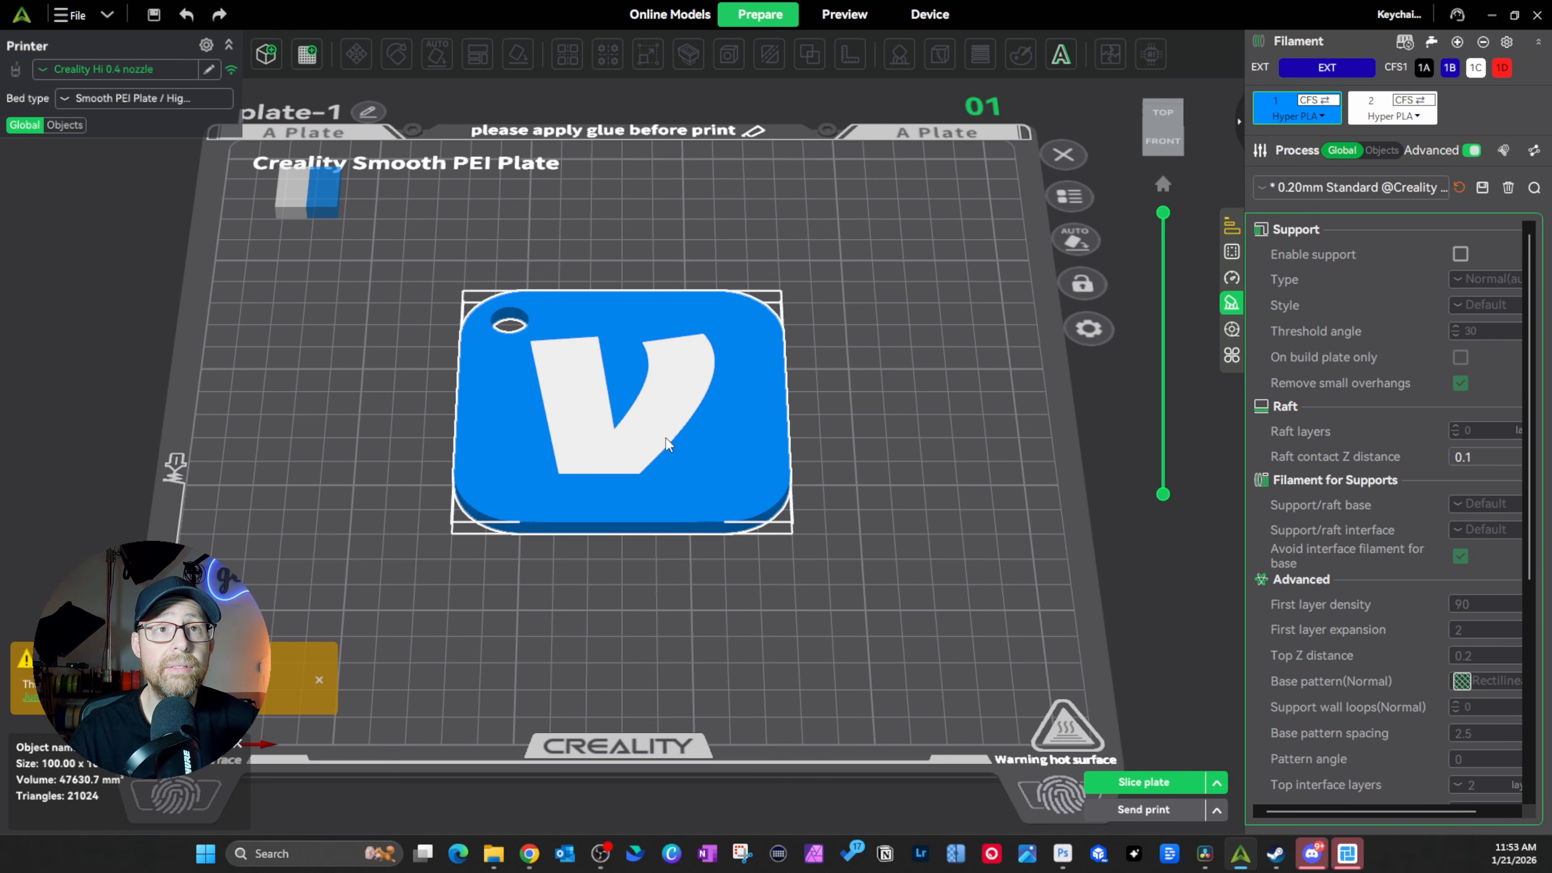
- Inspect the keychain's front face and underside on the build plate
click(665, 438)
key(2)
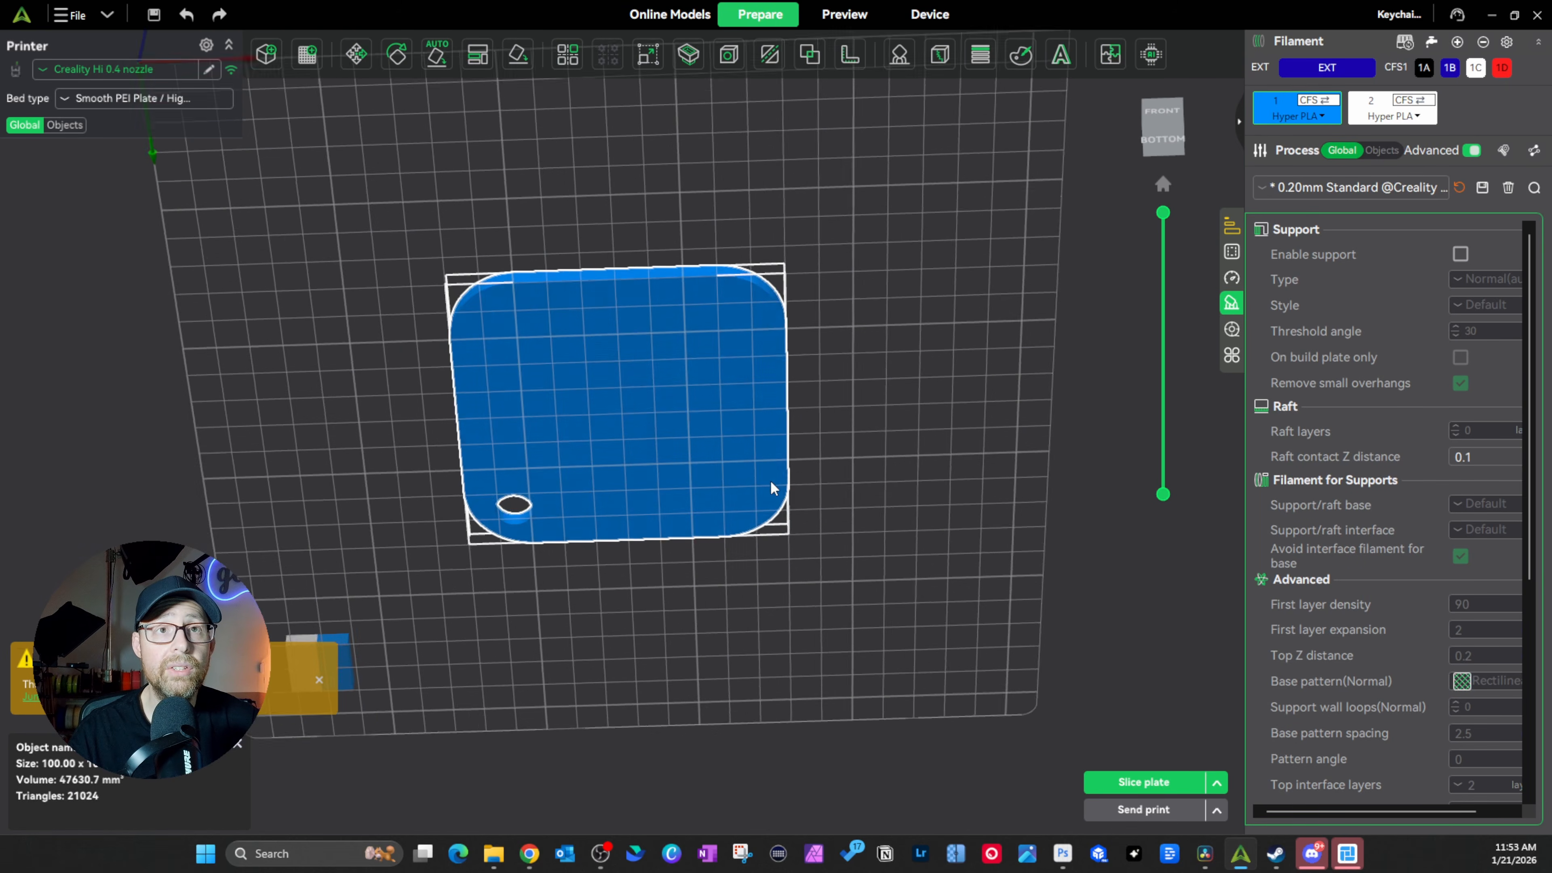
key(0)
drag(765, 567, 769, 591)
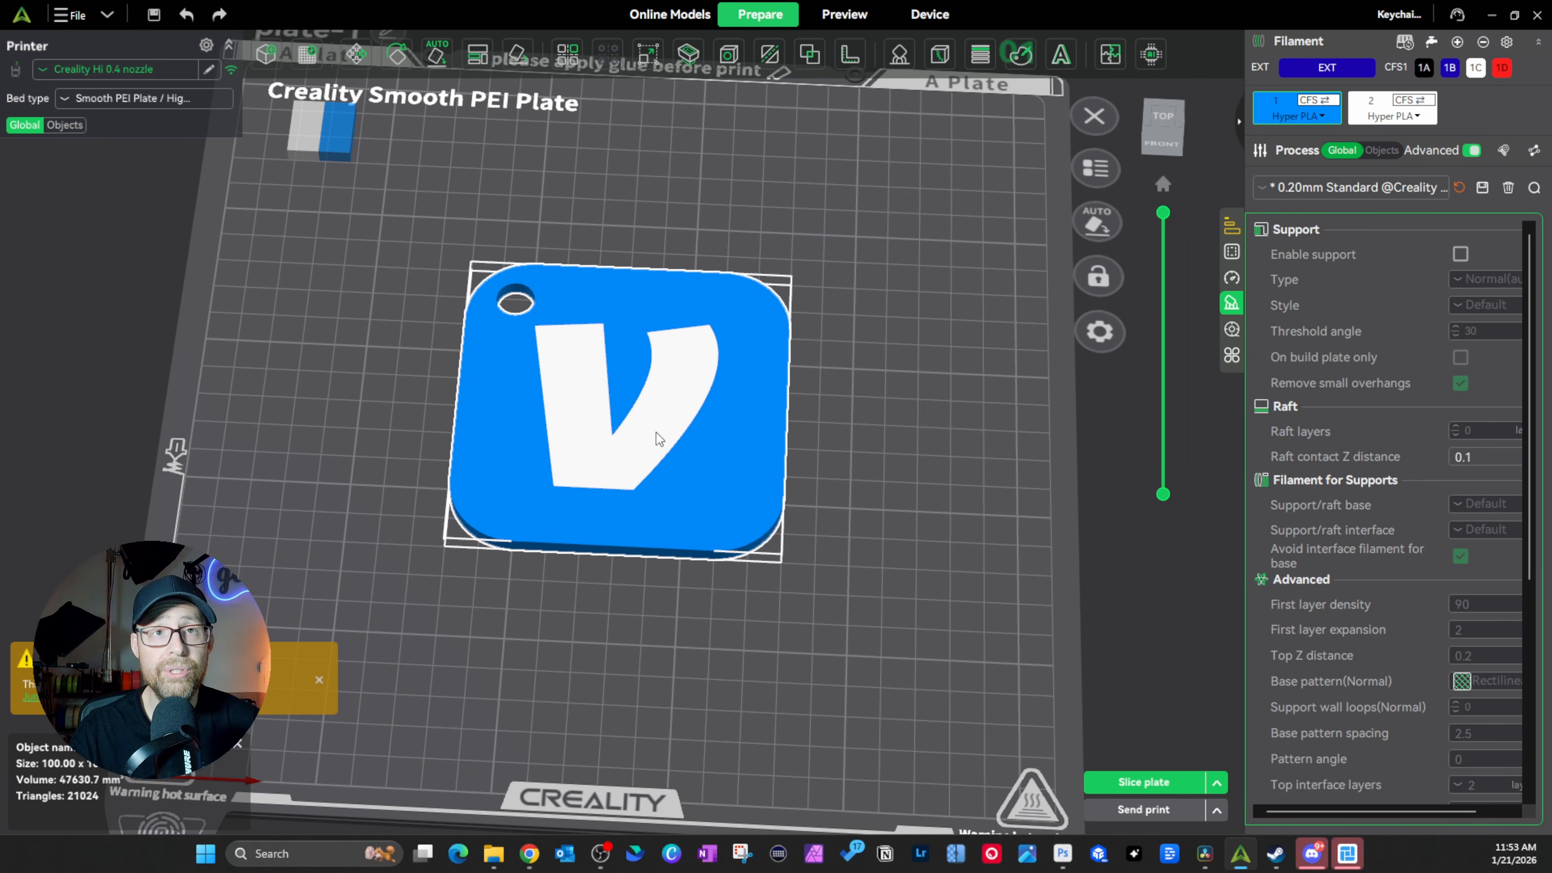
right_drag(709, 492, 723, 420)
key(0)
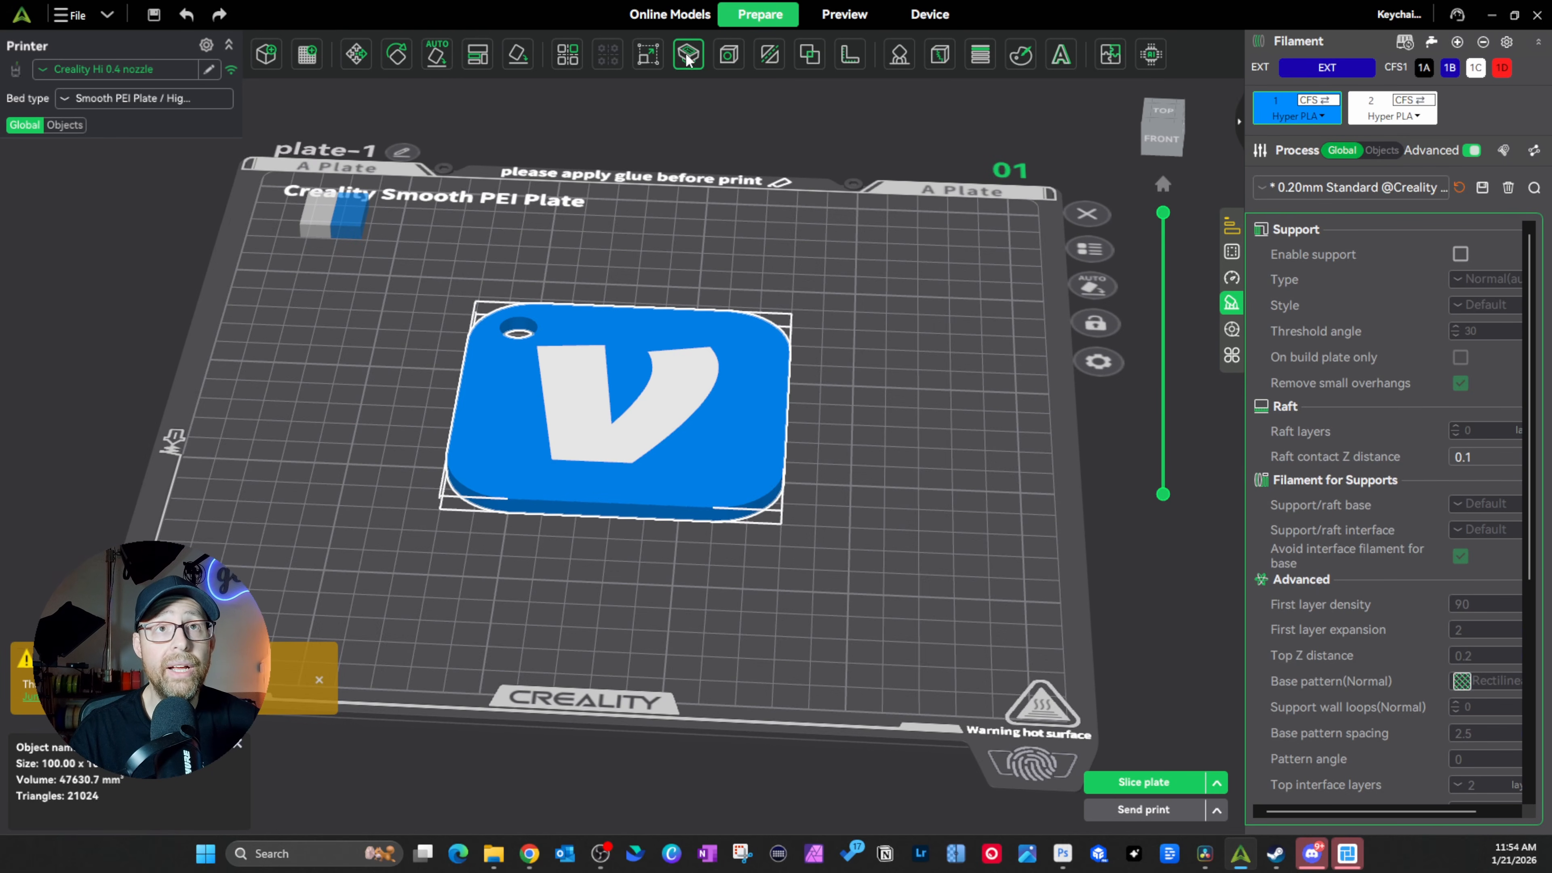
right_drag(634, 401, 639, 402)
- Add a disc as a negative part to the keychain and accept switching to per-object settings
right_click(633, 417)
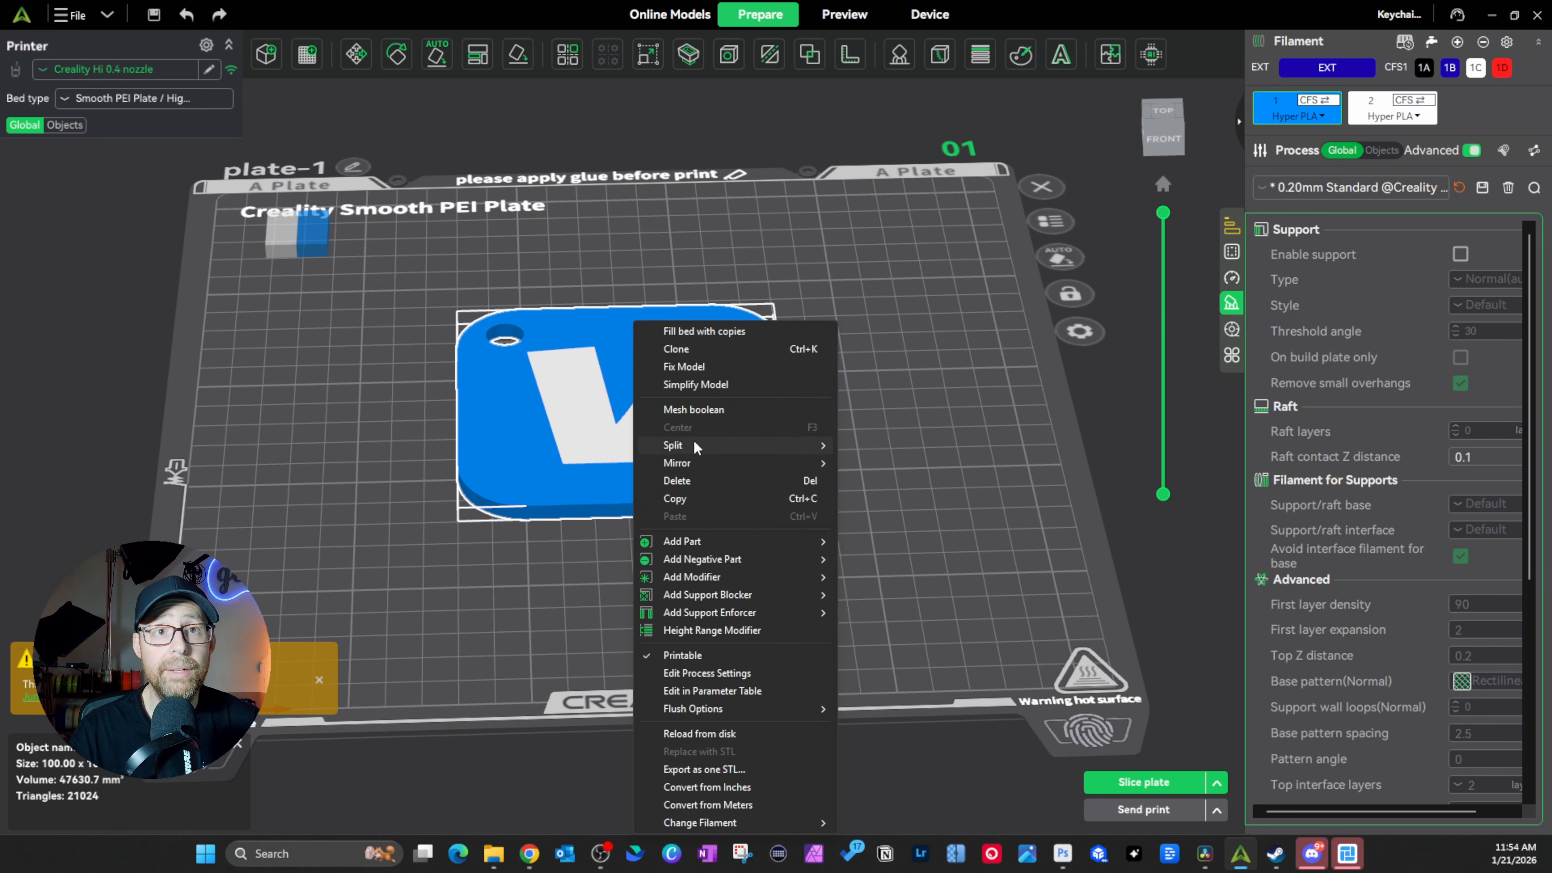
mouse_move(708, 556)
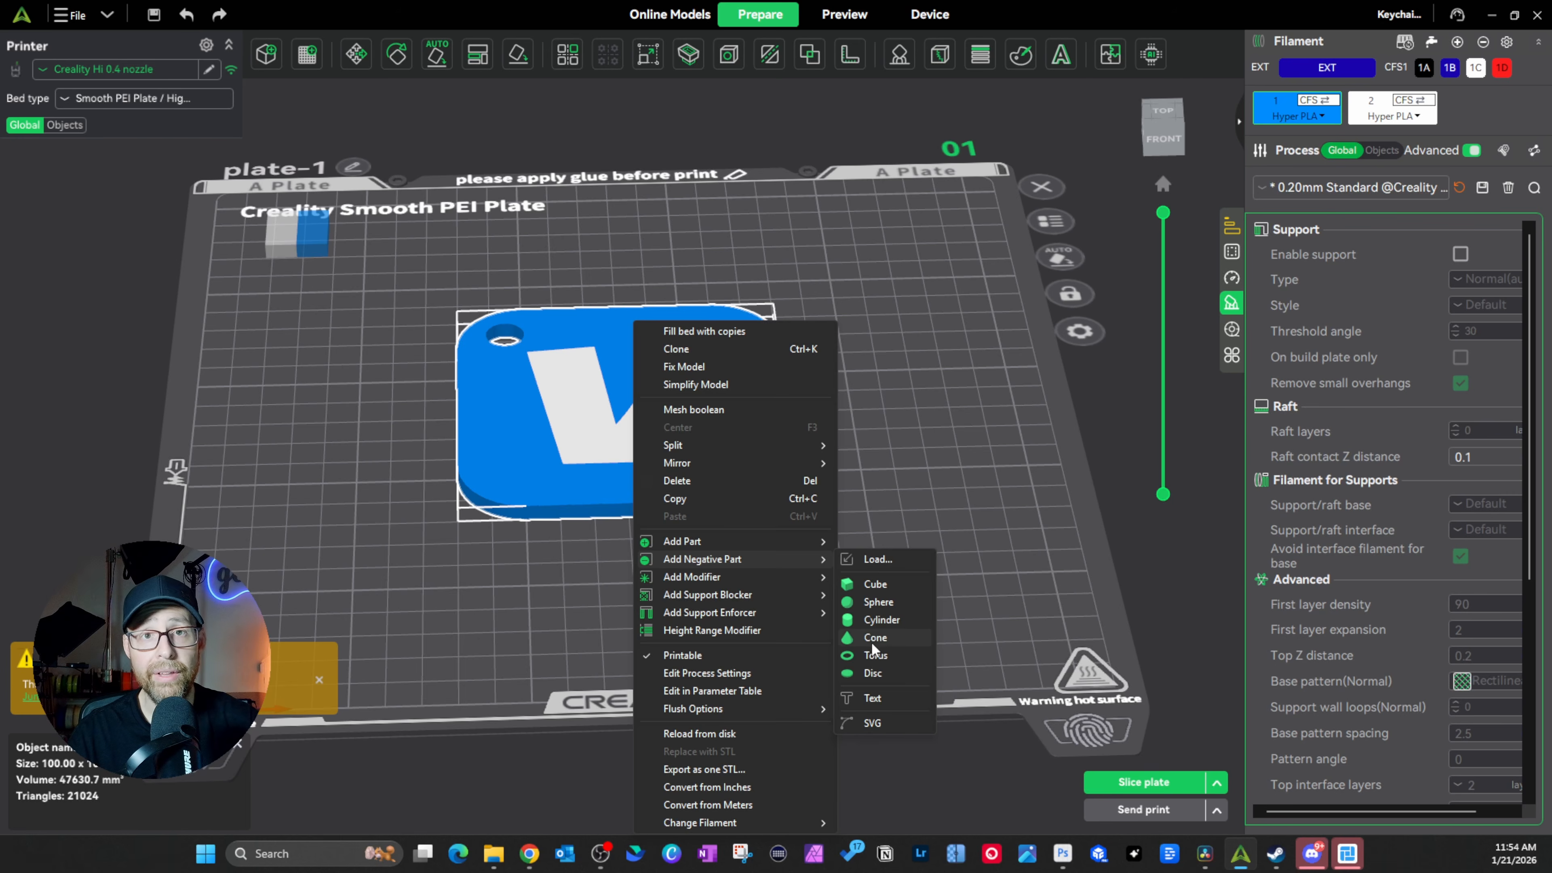
click(873, 673)
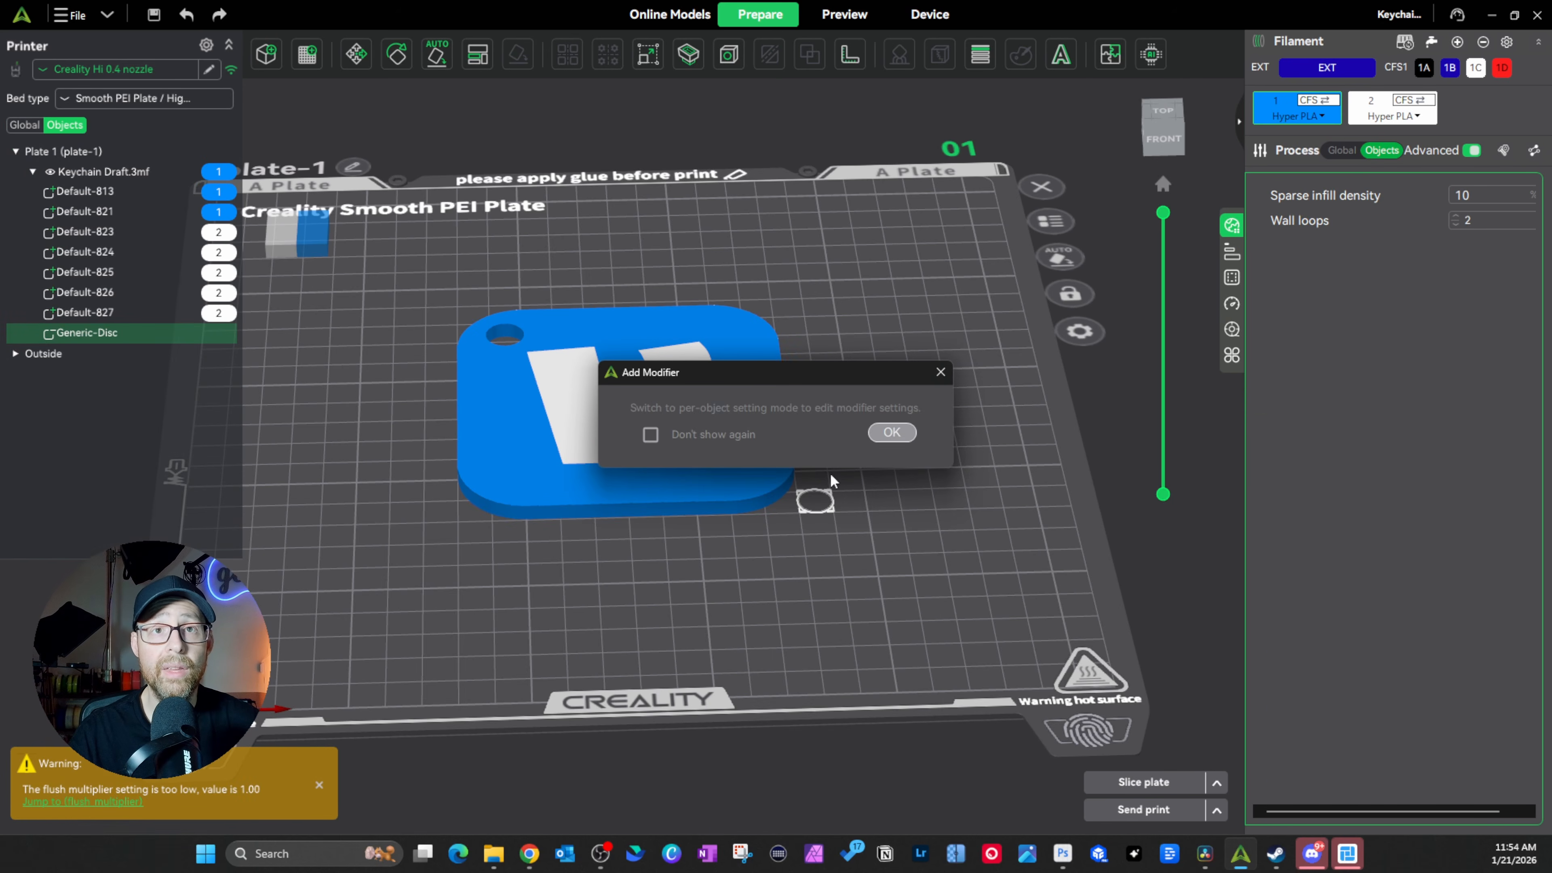
click(892, 432)
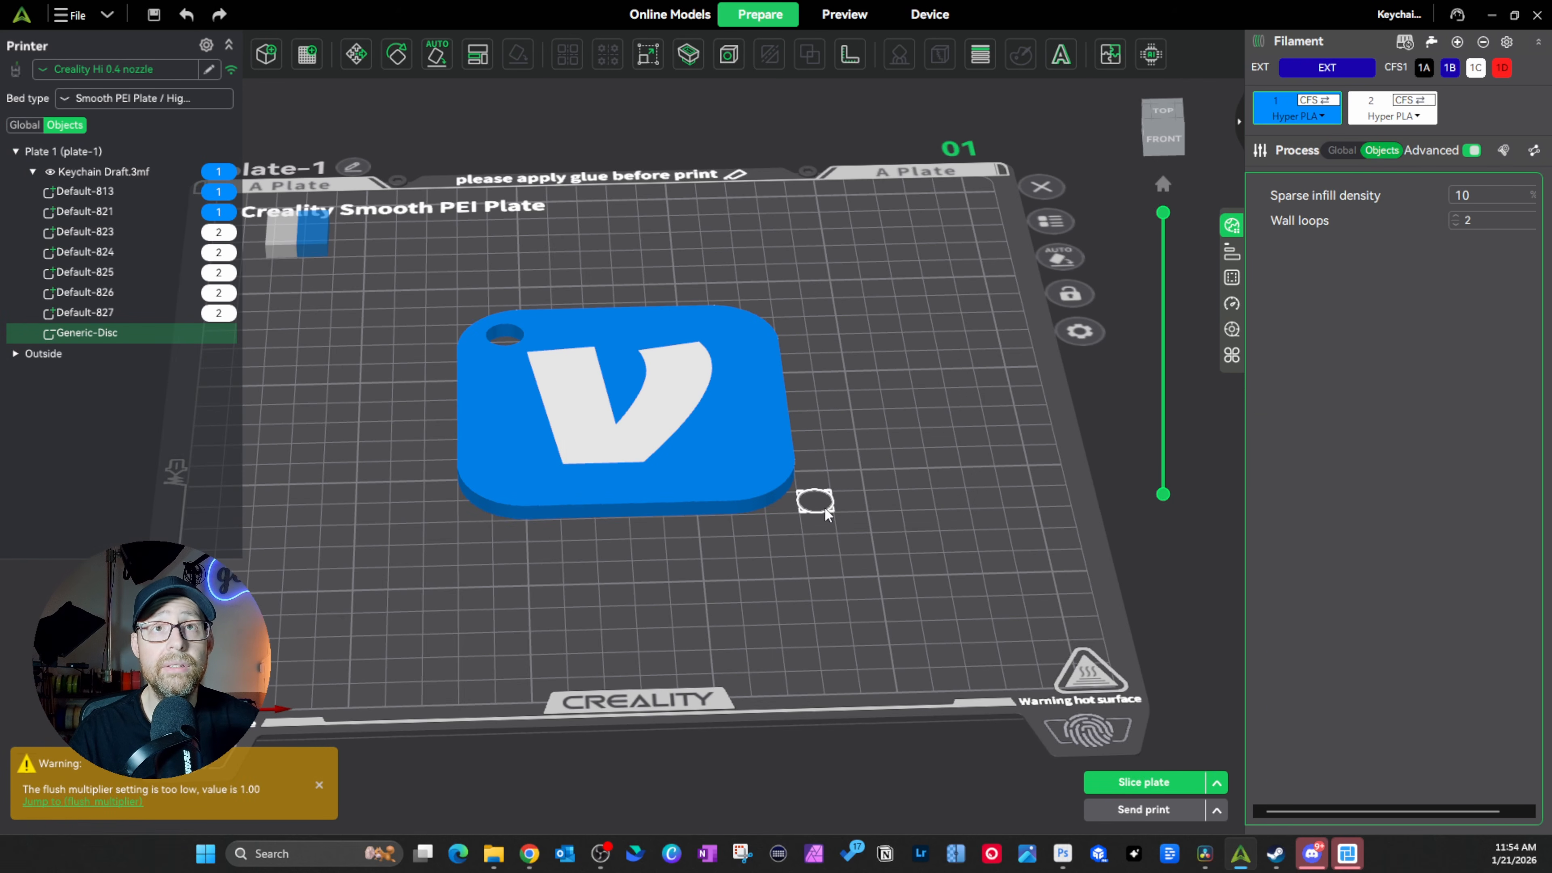
- Set the negative disc's size to 27 mm in X, 27 mm in Y and 1 mm in Z
click(649, 62)
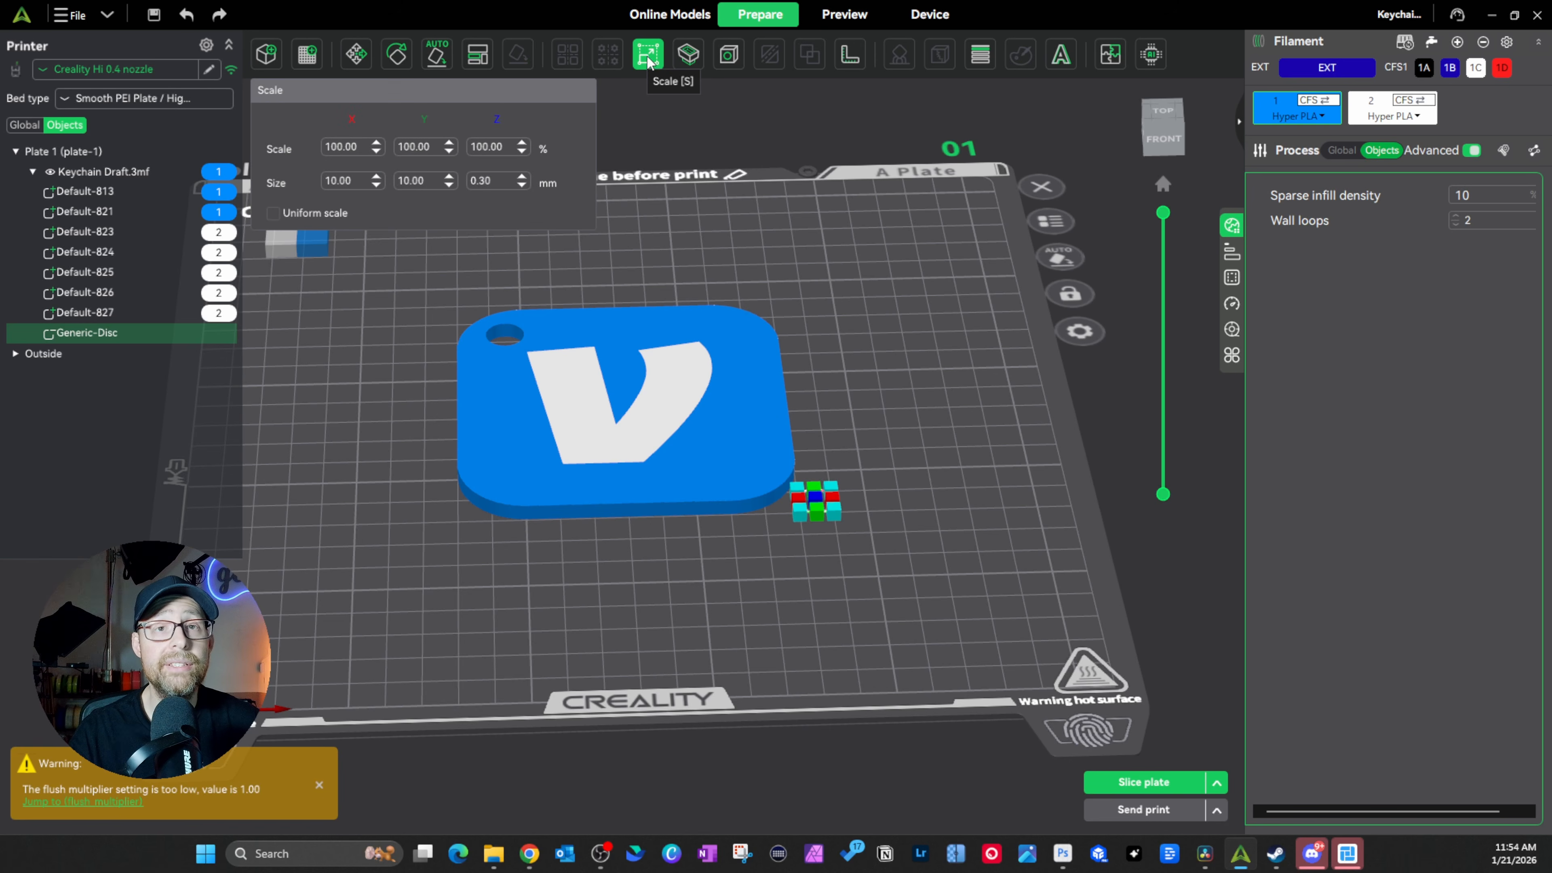
click(350, 180)
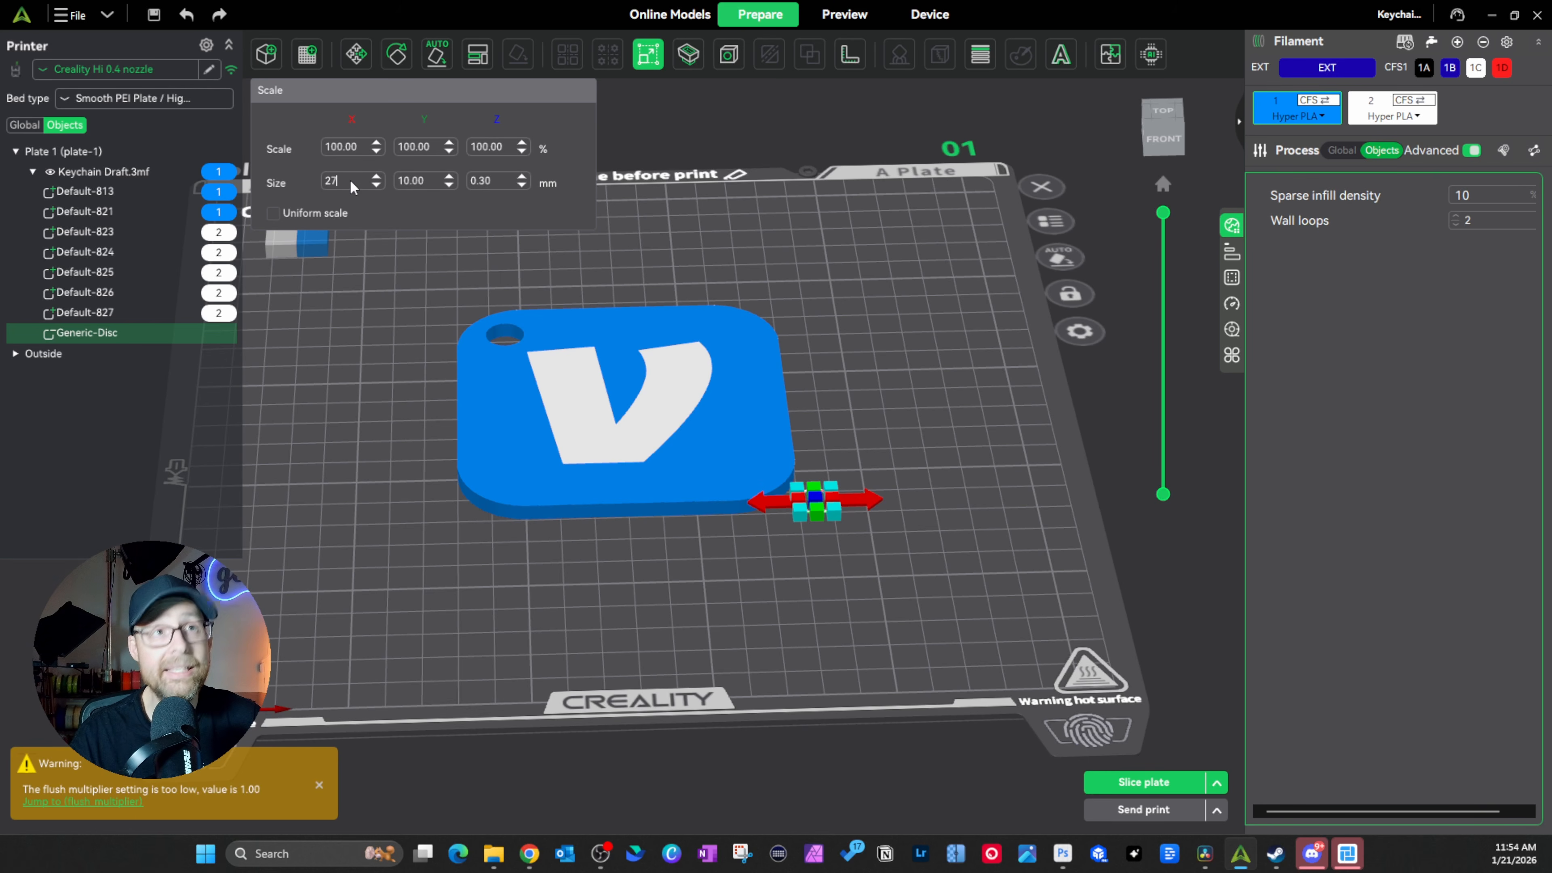
click(411, 180)
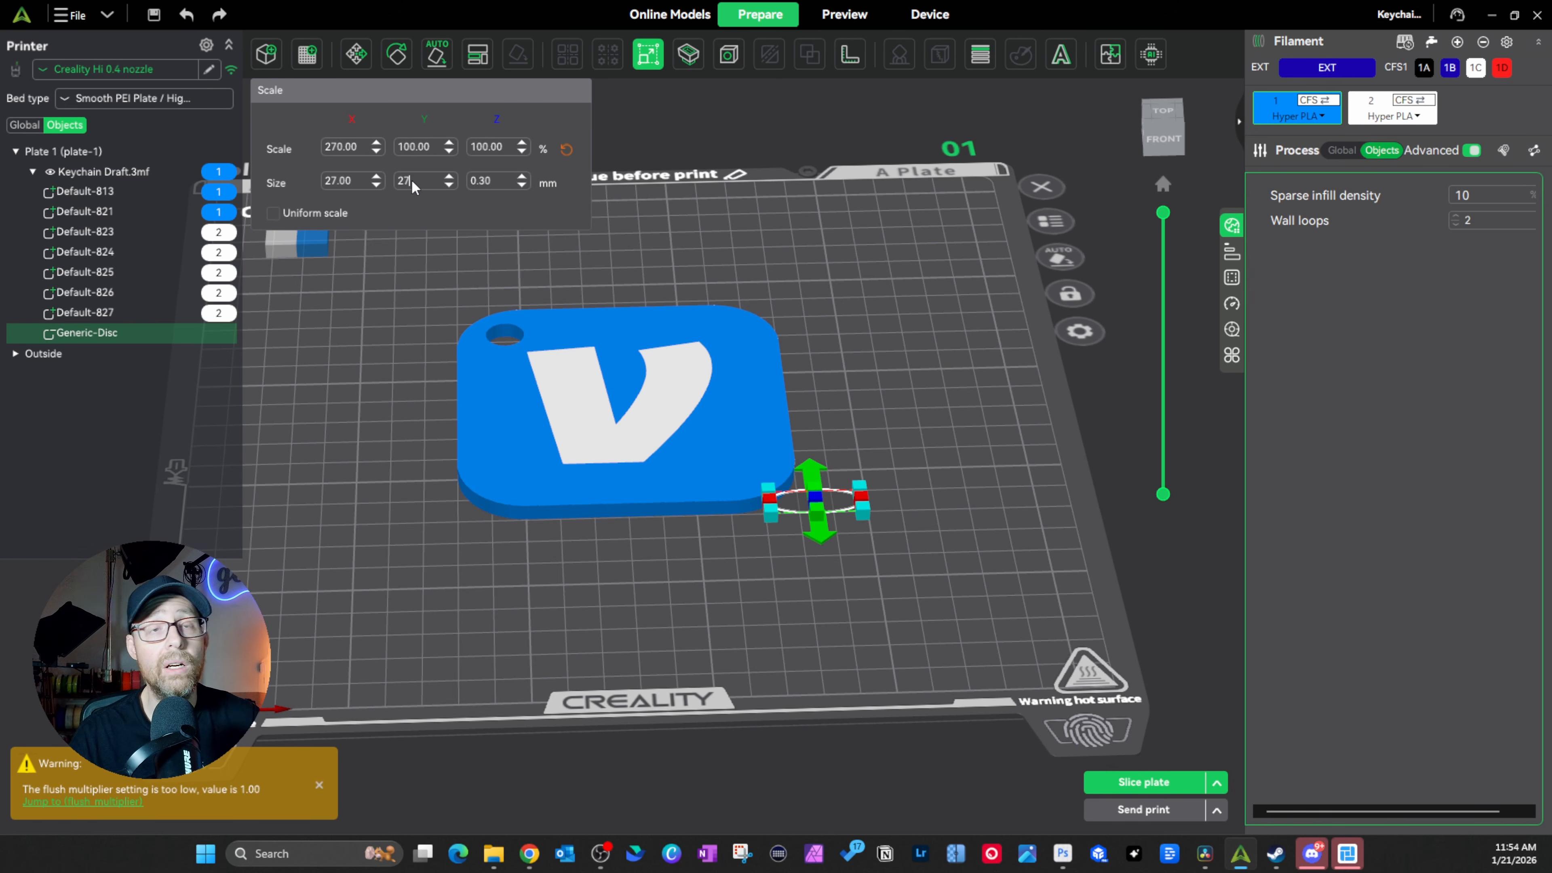
key(Return)
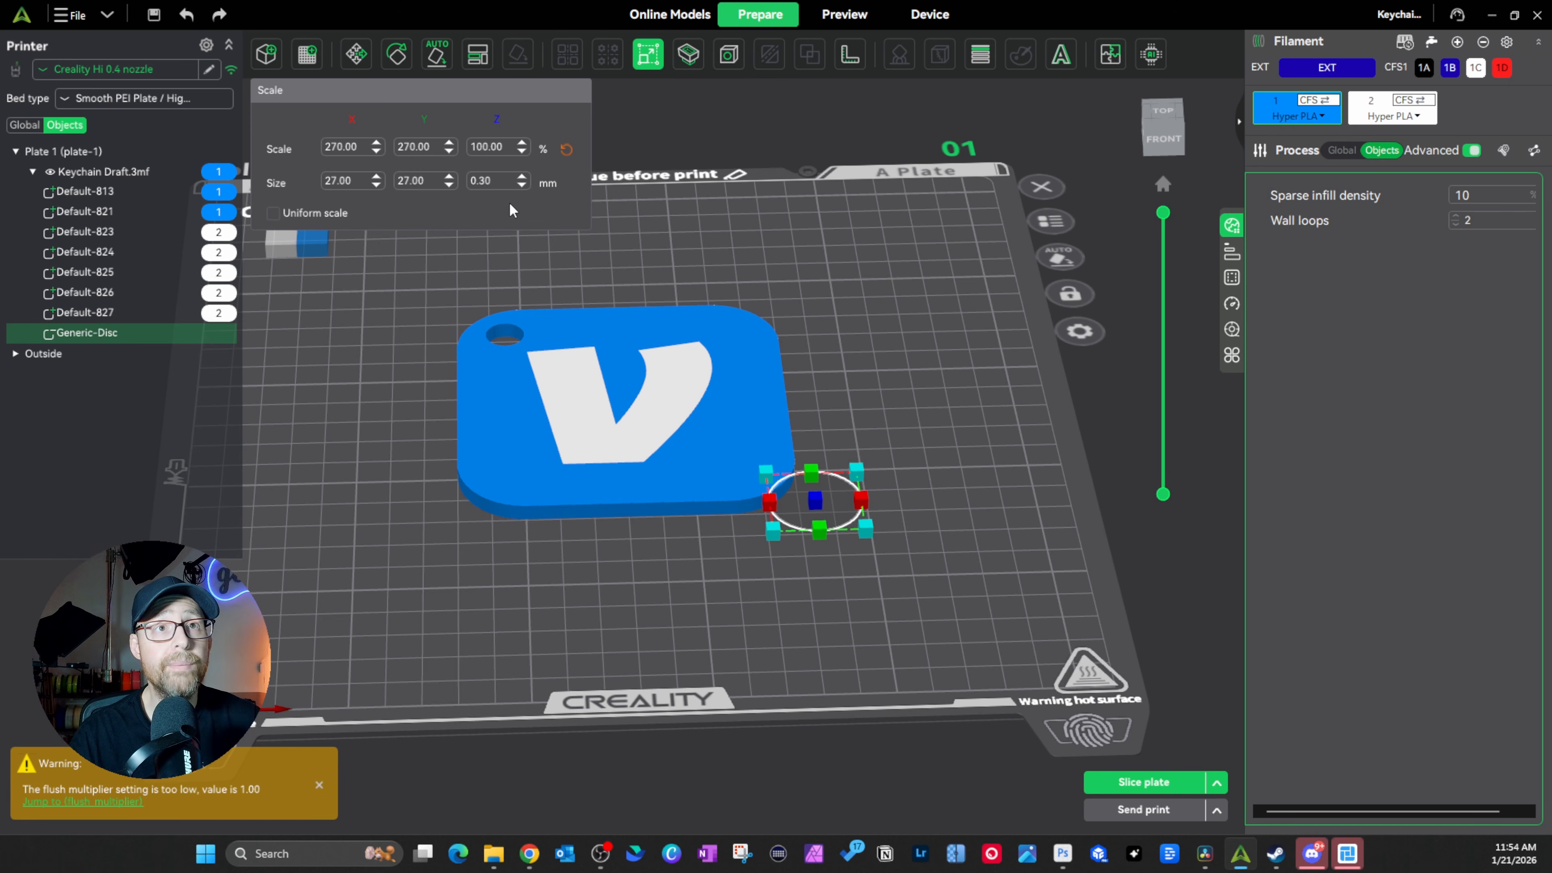
click(483, 179)
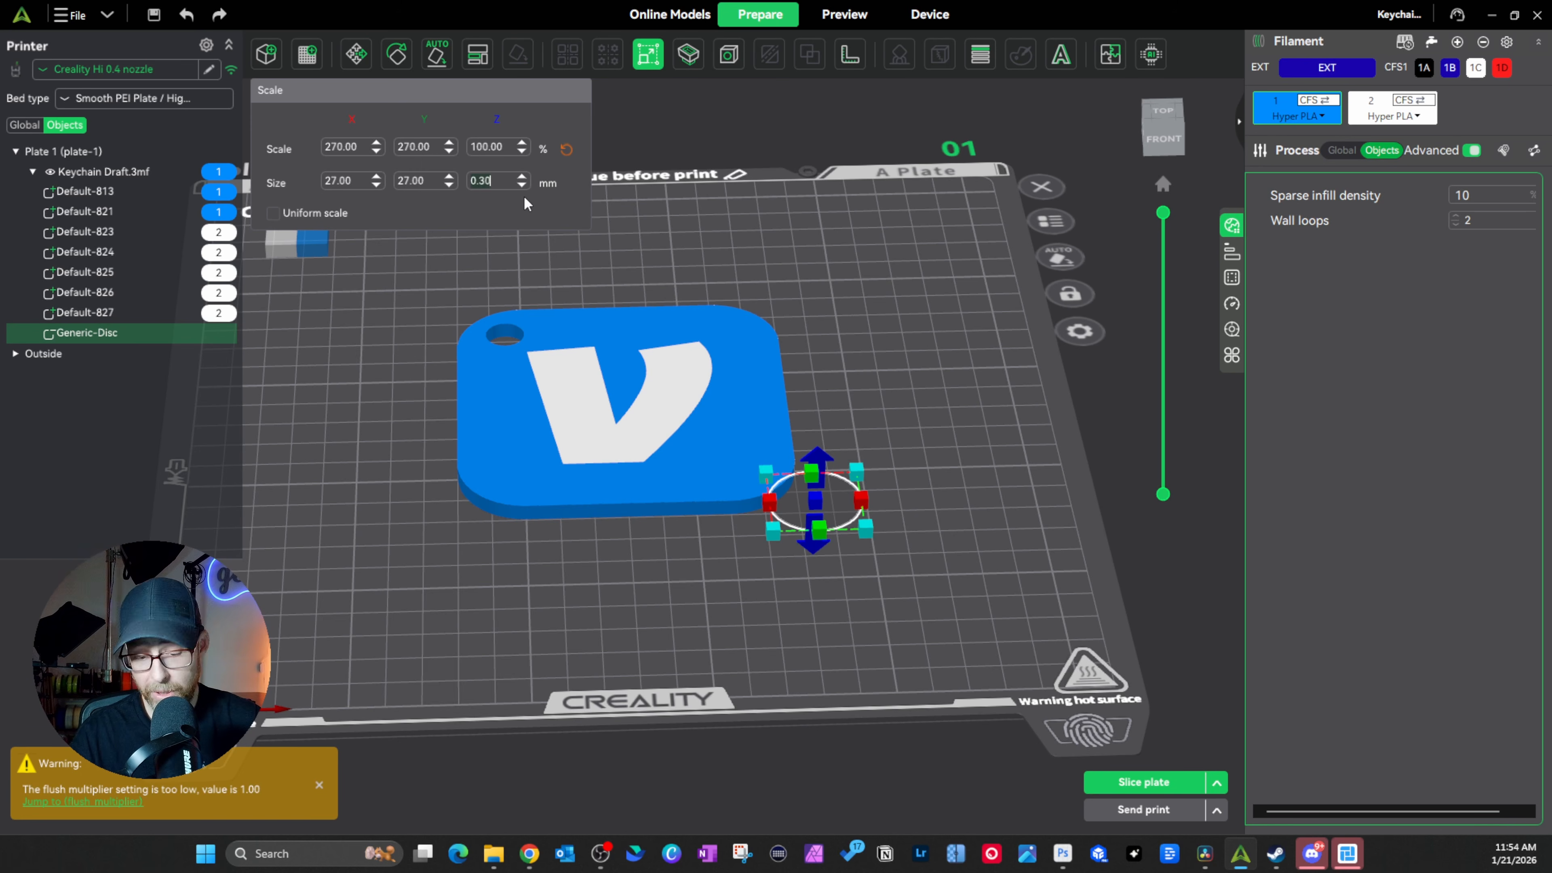
text(1)
key(Return)
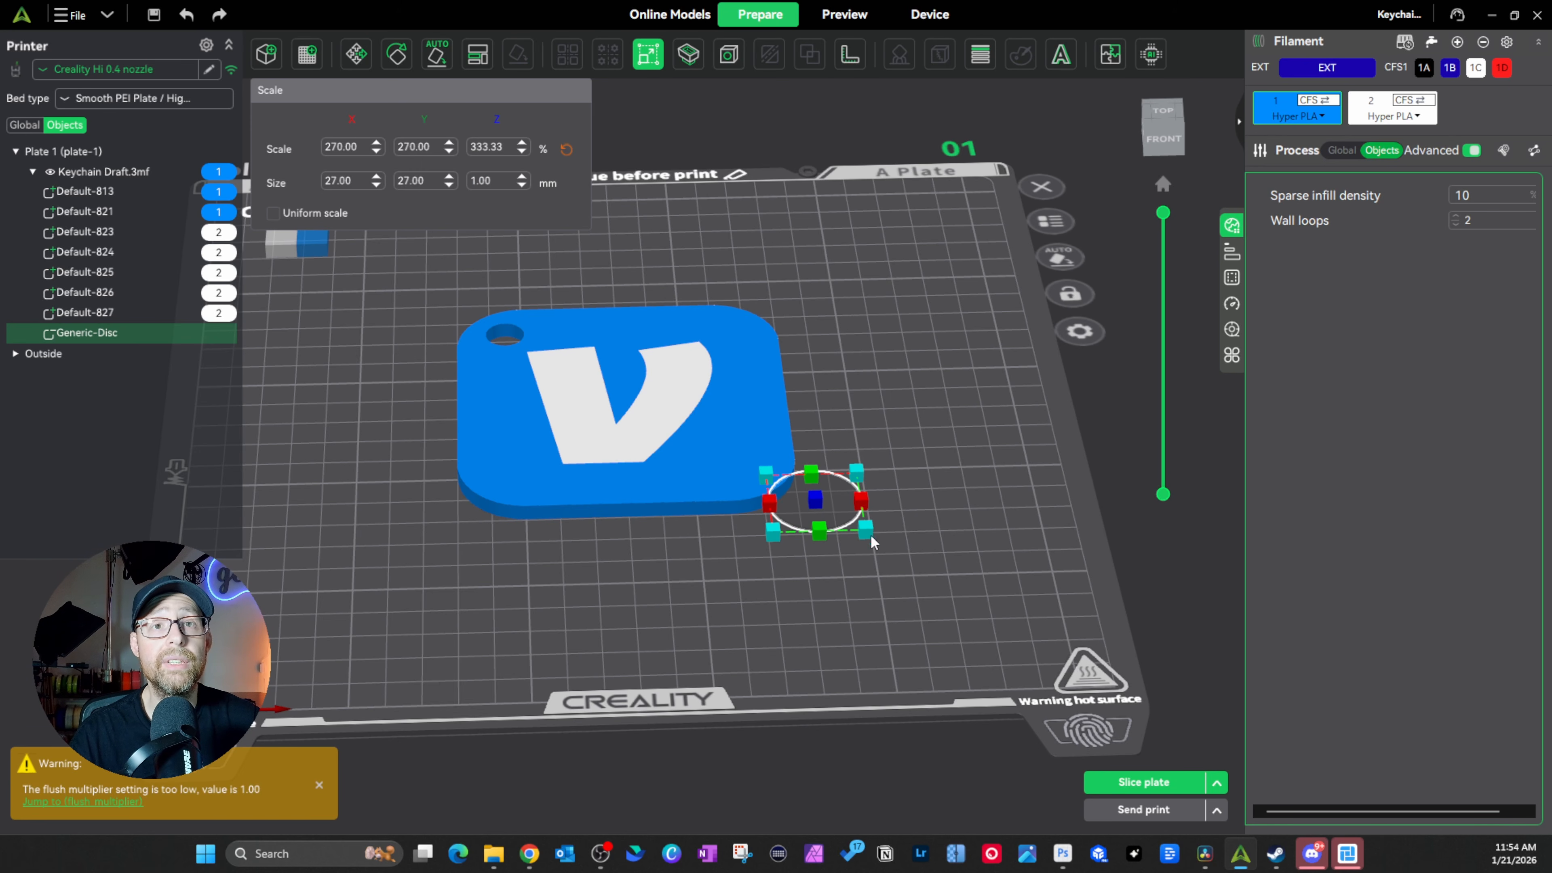
- Move the negative disc away from the keychain to an empty area near the plate's back right corner
drag(815, 521, 903, 243)
click(869, 463)
click(708, 438)
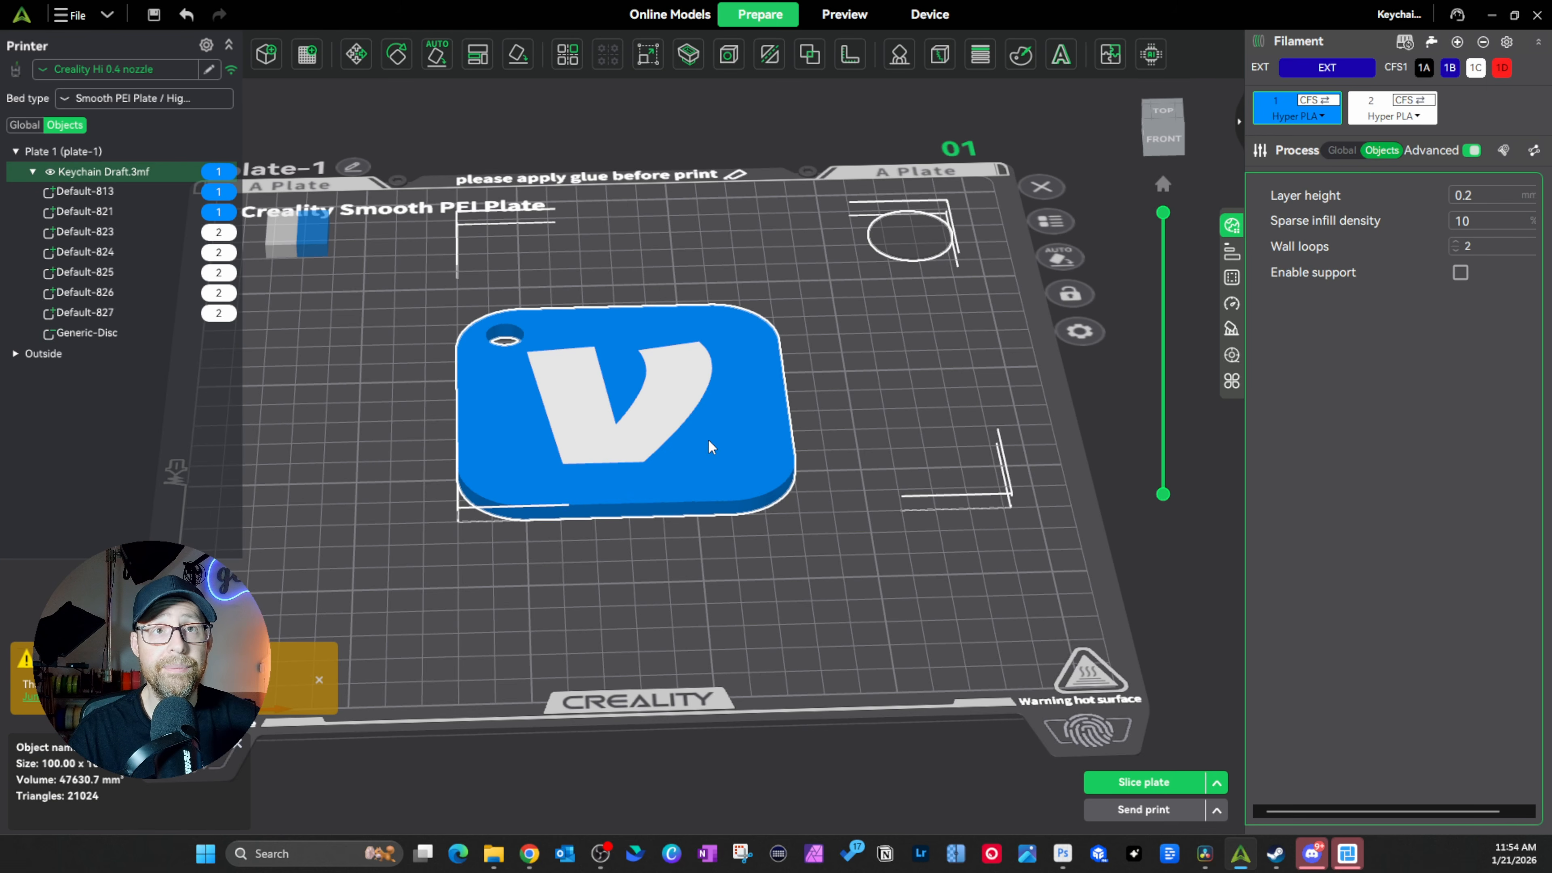
click(925, 239)
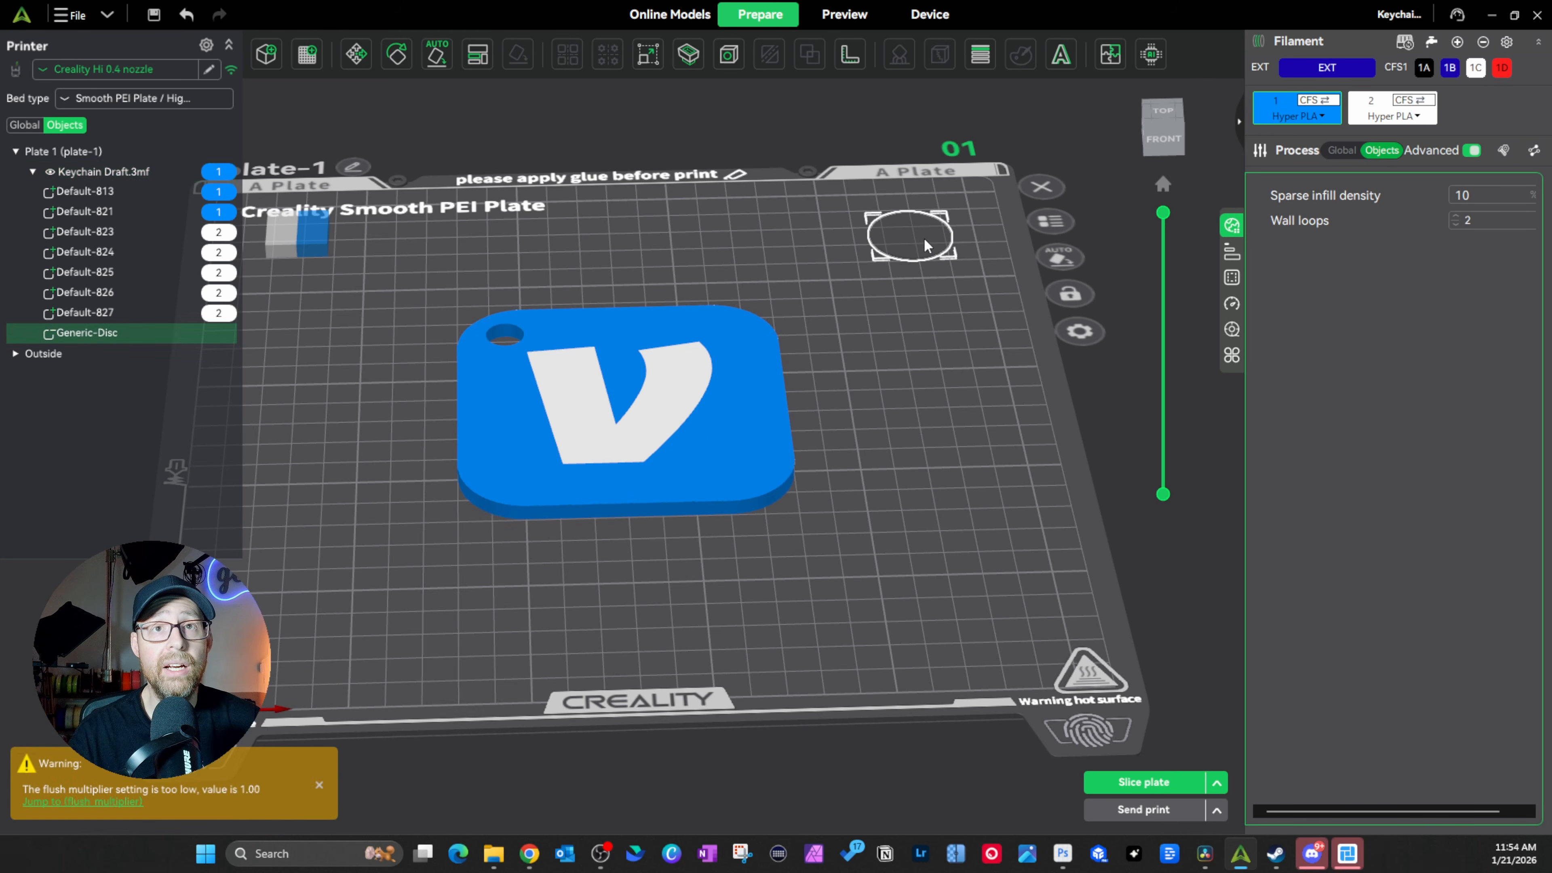
click(748, 375)
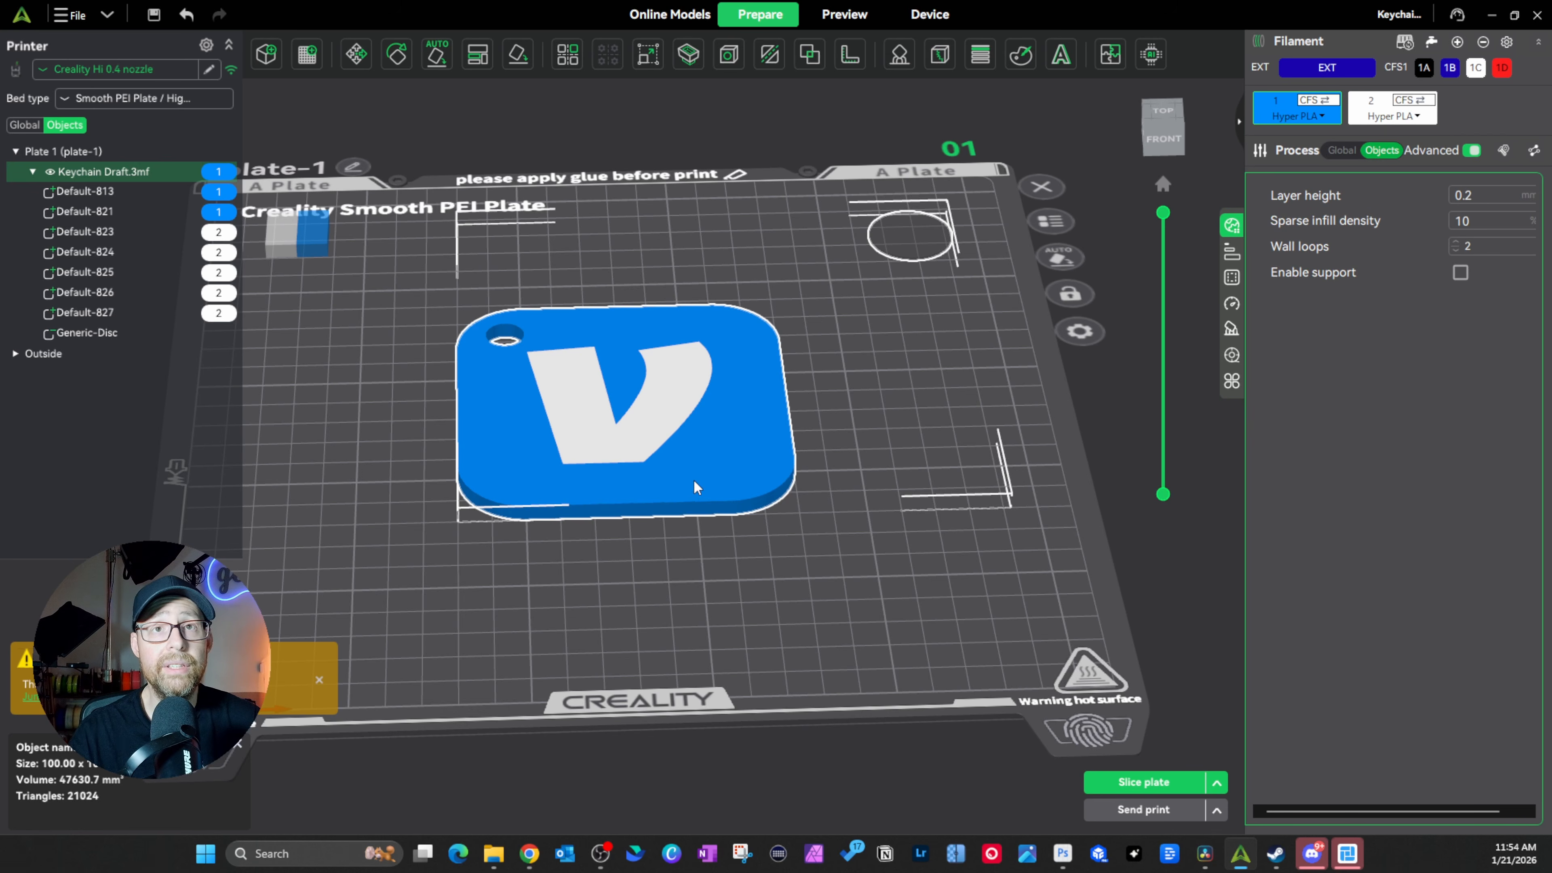
click(887, 245)
- Scale the whole keychain object to 35 mm in both X and Y
click(730, 415)
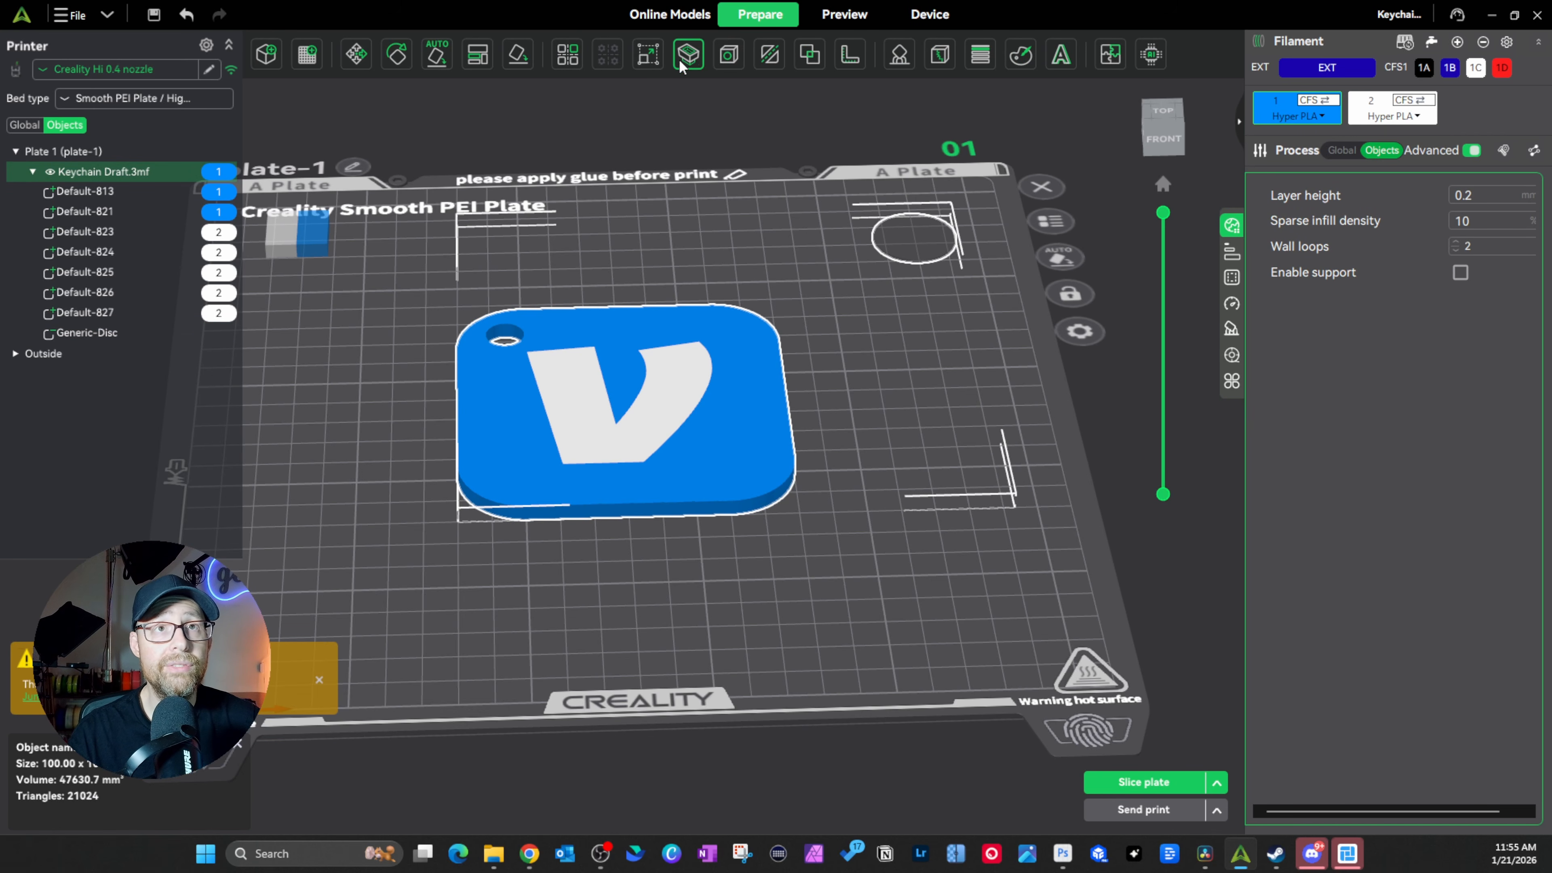
click(645, 59)
click(336, 186)
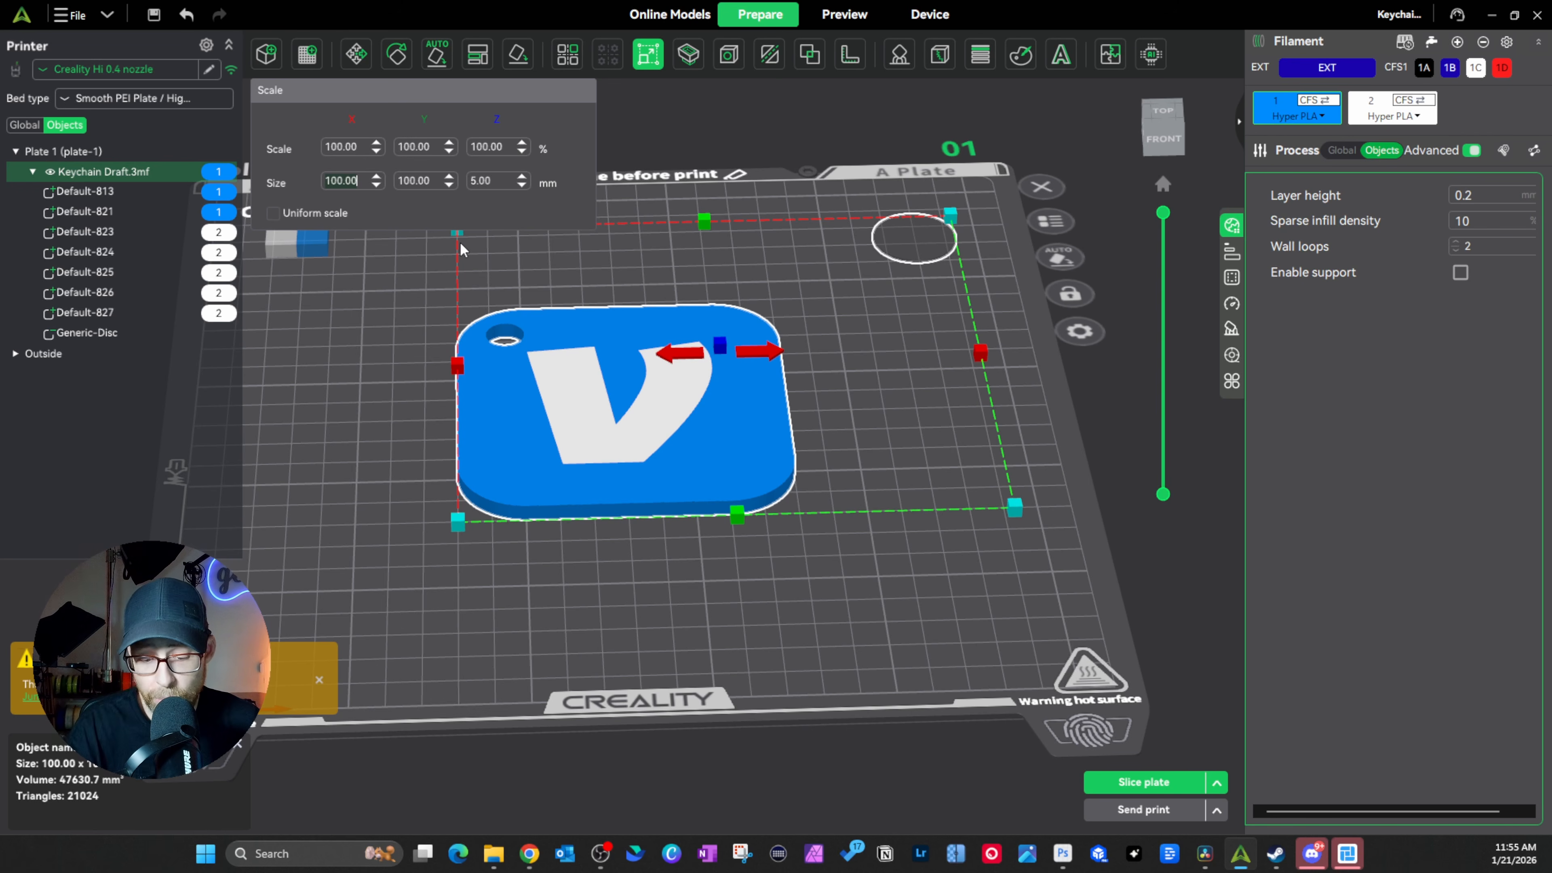
text(35)
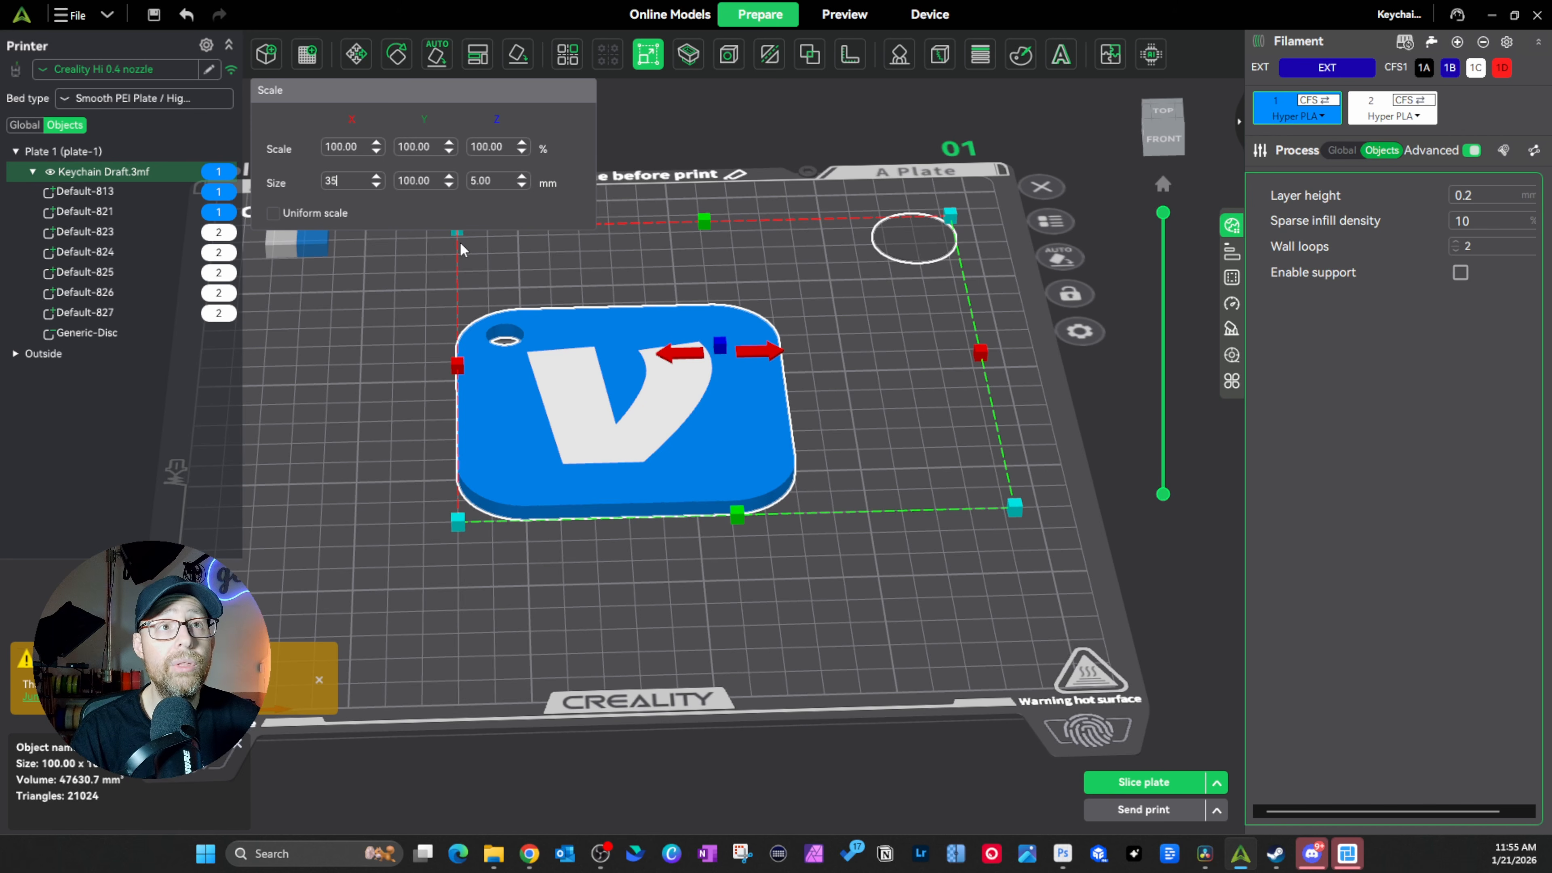
key(Tab)
text(35)
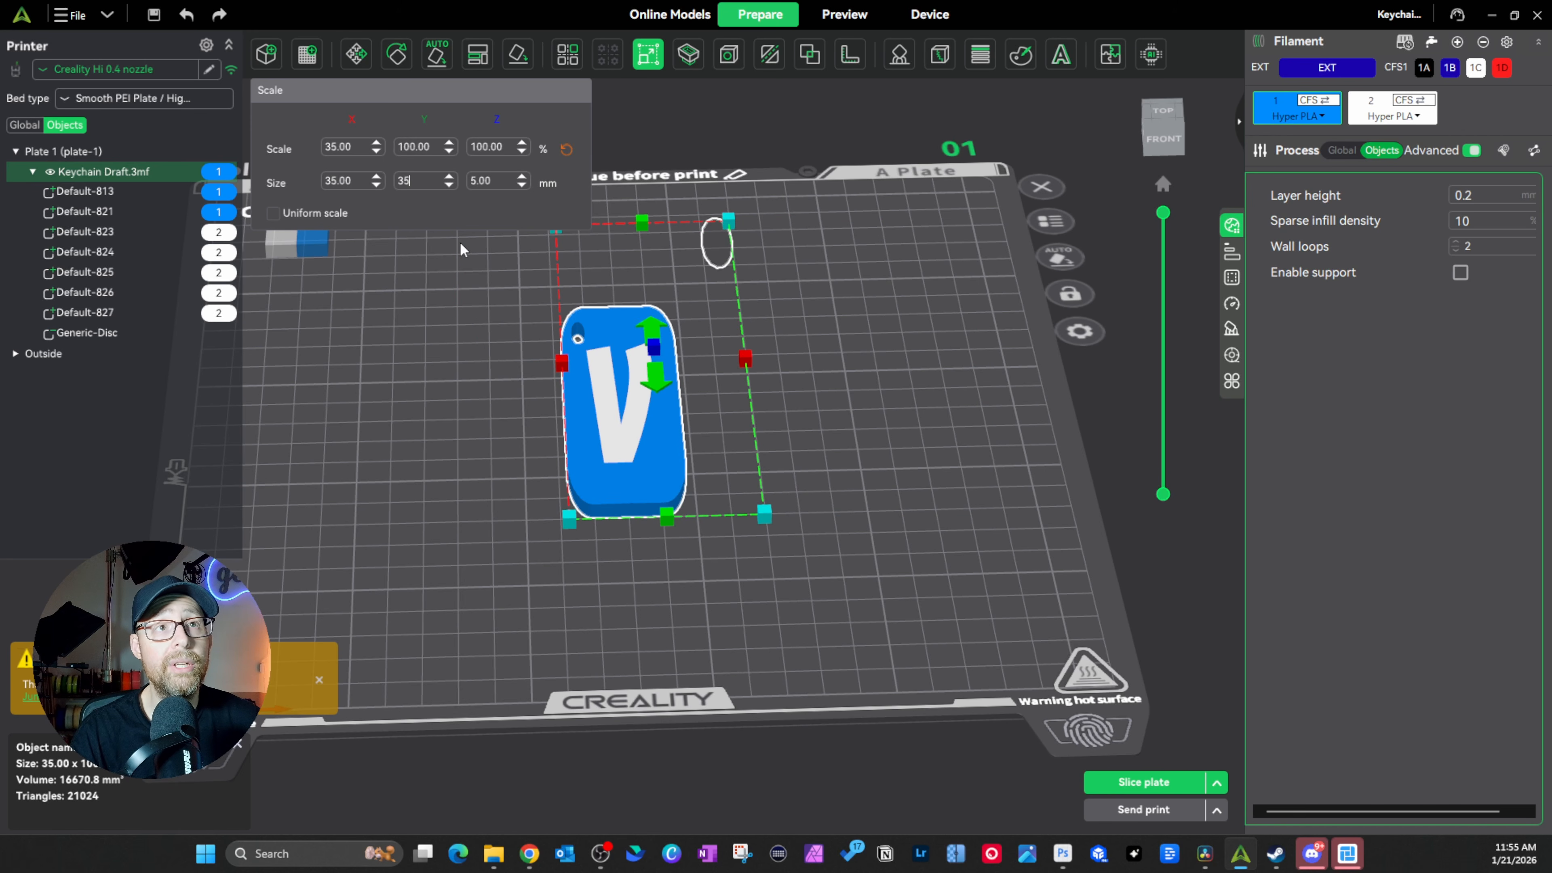
key(Return)
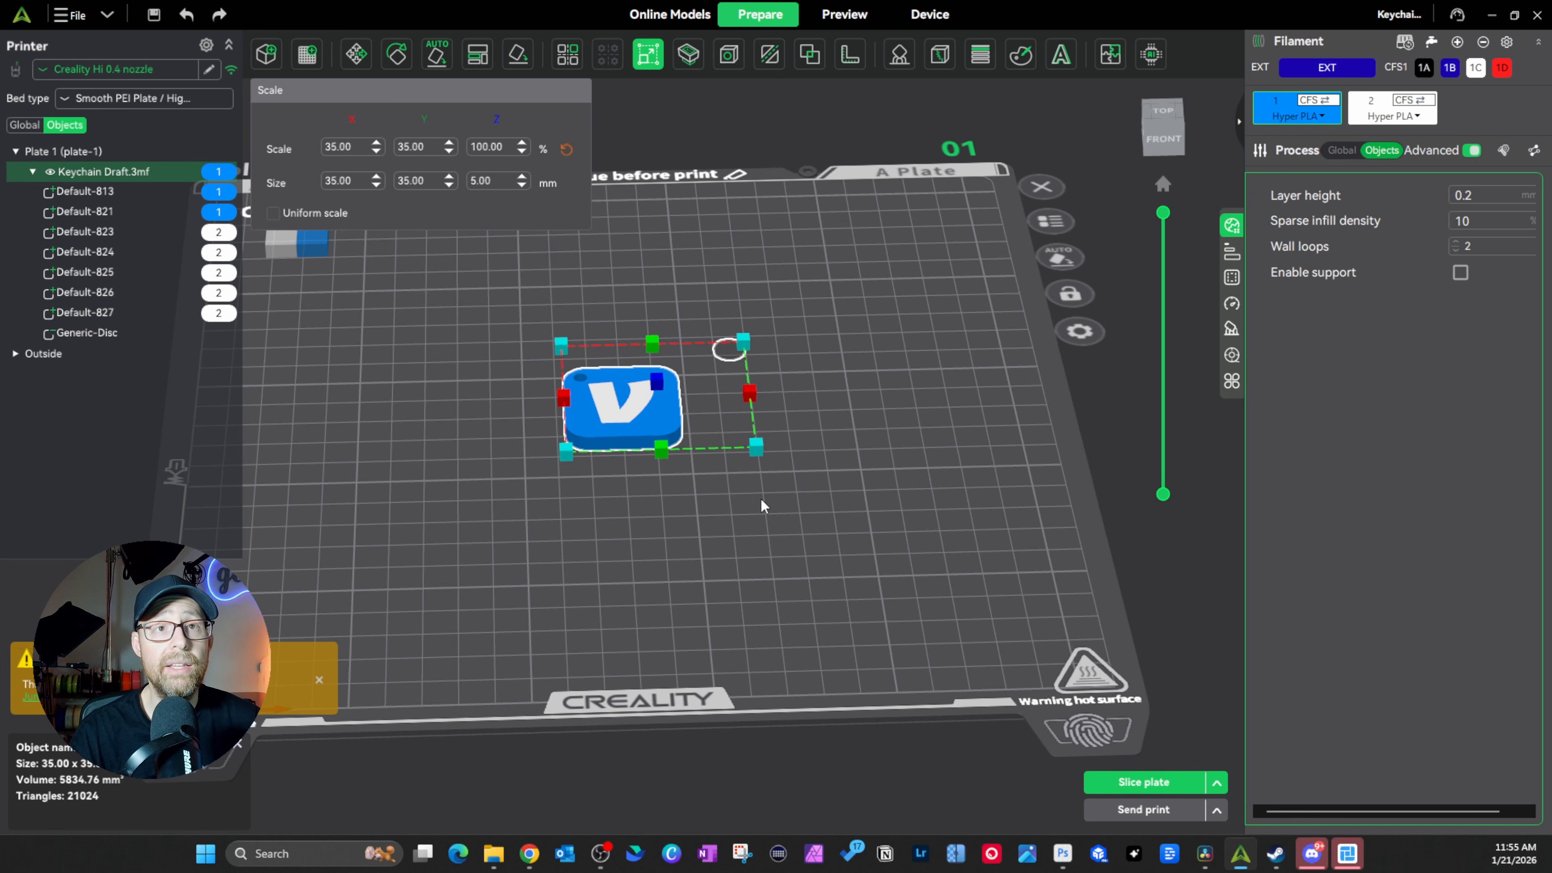
- Set the negative disc's size back to 27 mm in both X and Y
key(1)
mouse_move(756, 545)
mouse_down()
mouse_move(754, 559)
mouse_move(758, 531)
mouse_up()
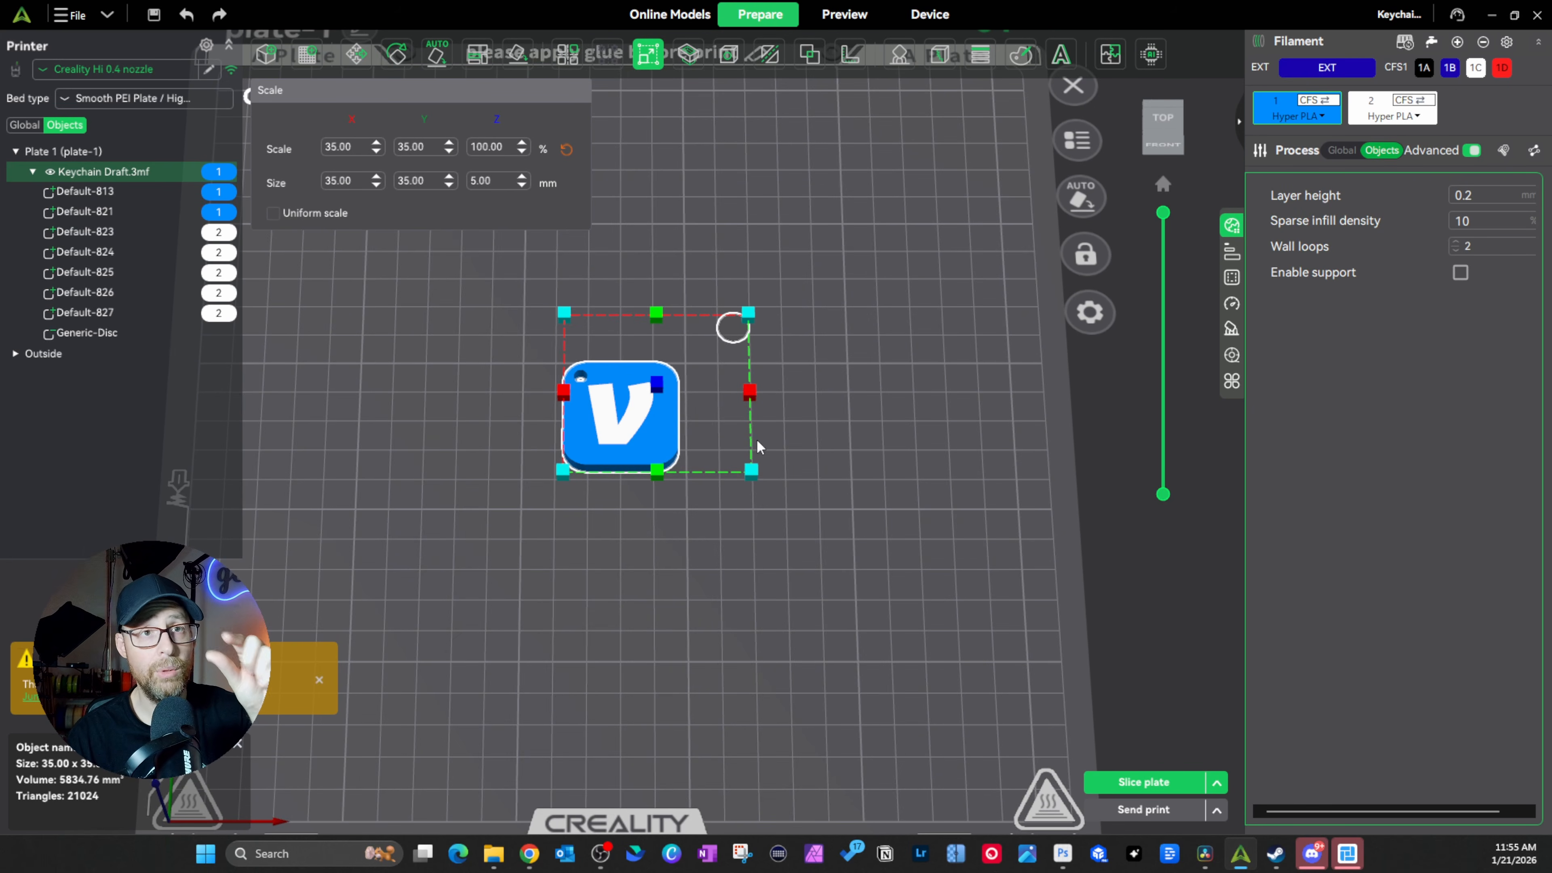
click(783, 337)
click(732, 333)
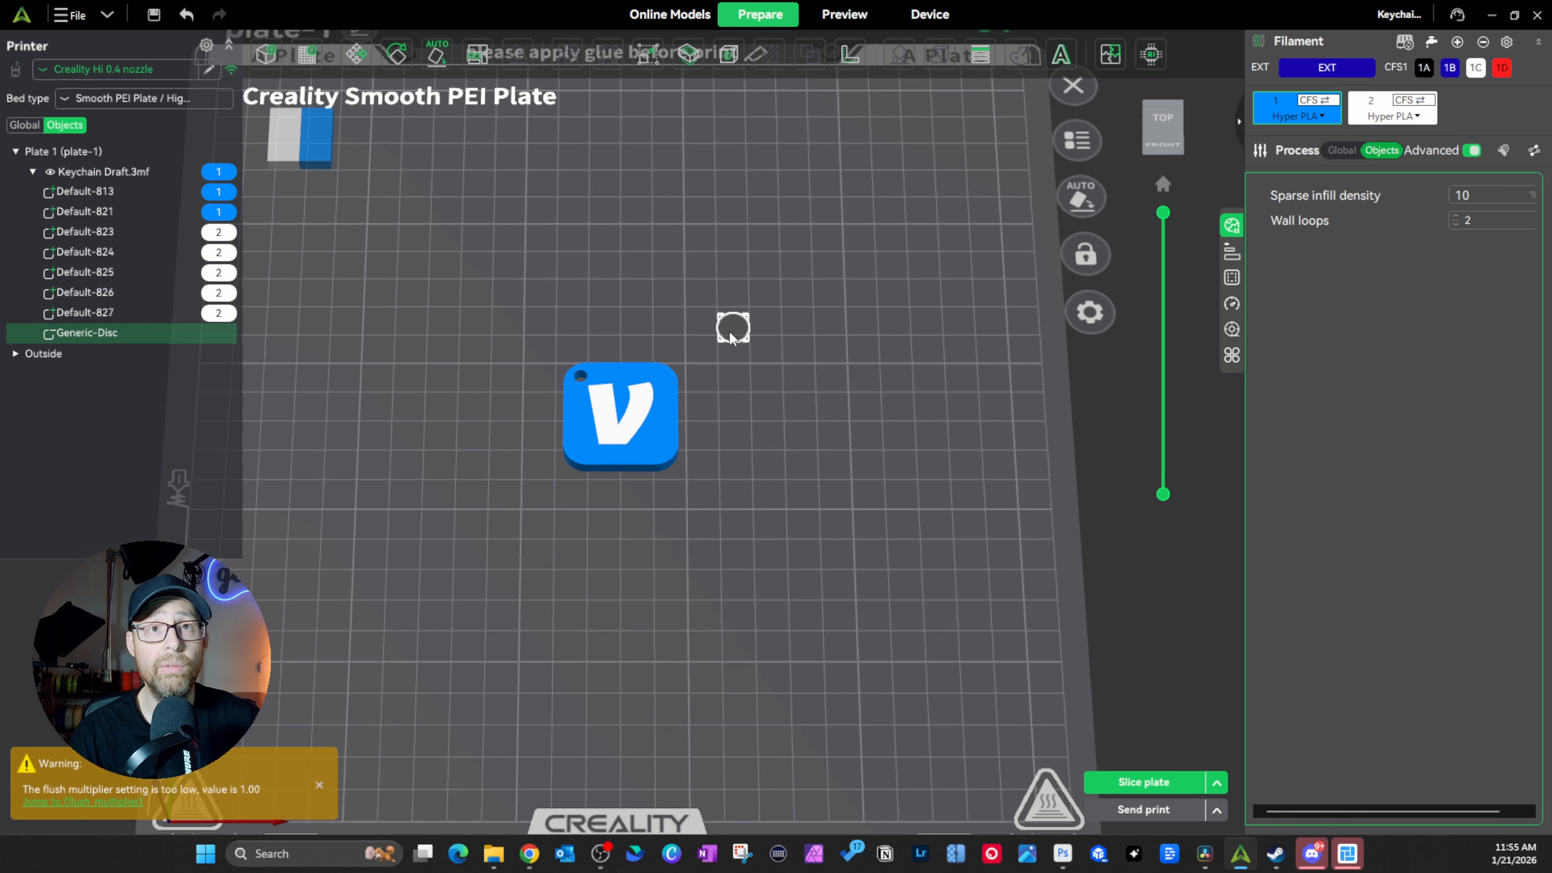
click(648, 54)
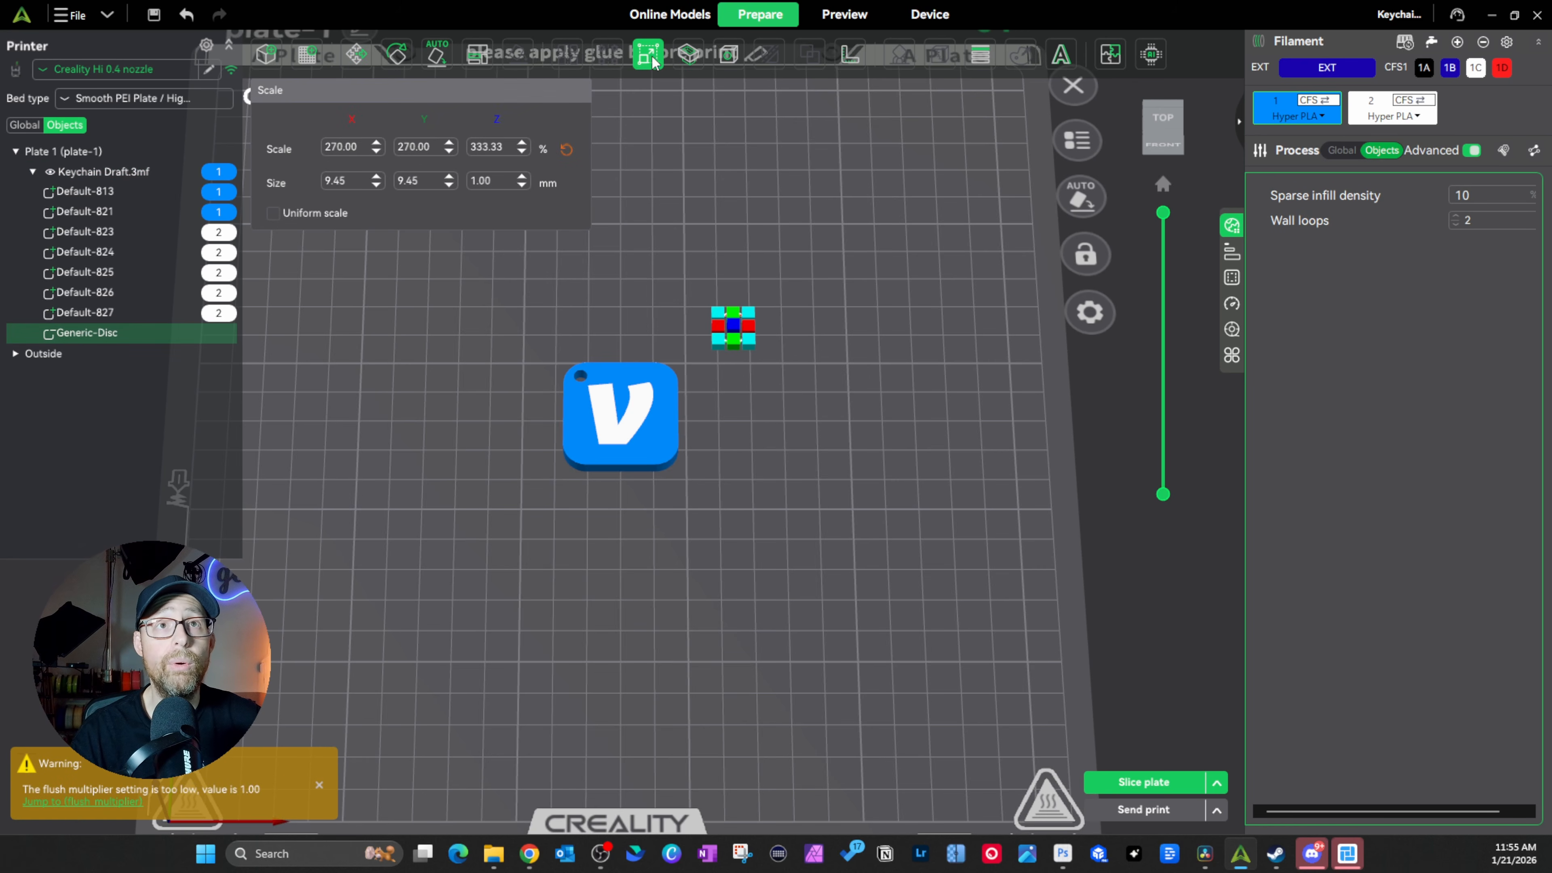
click(345, 181)
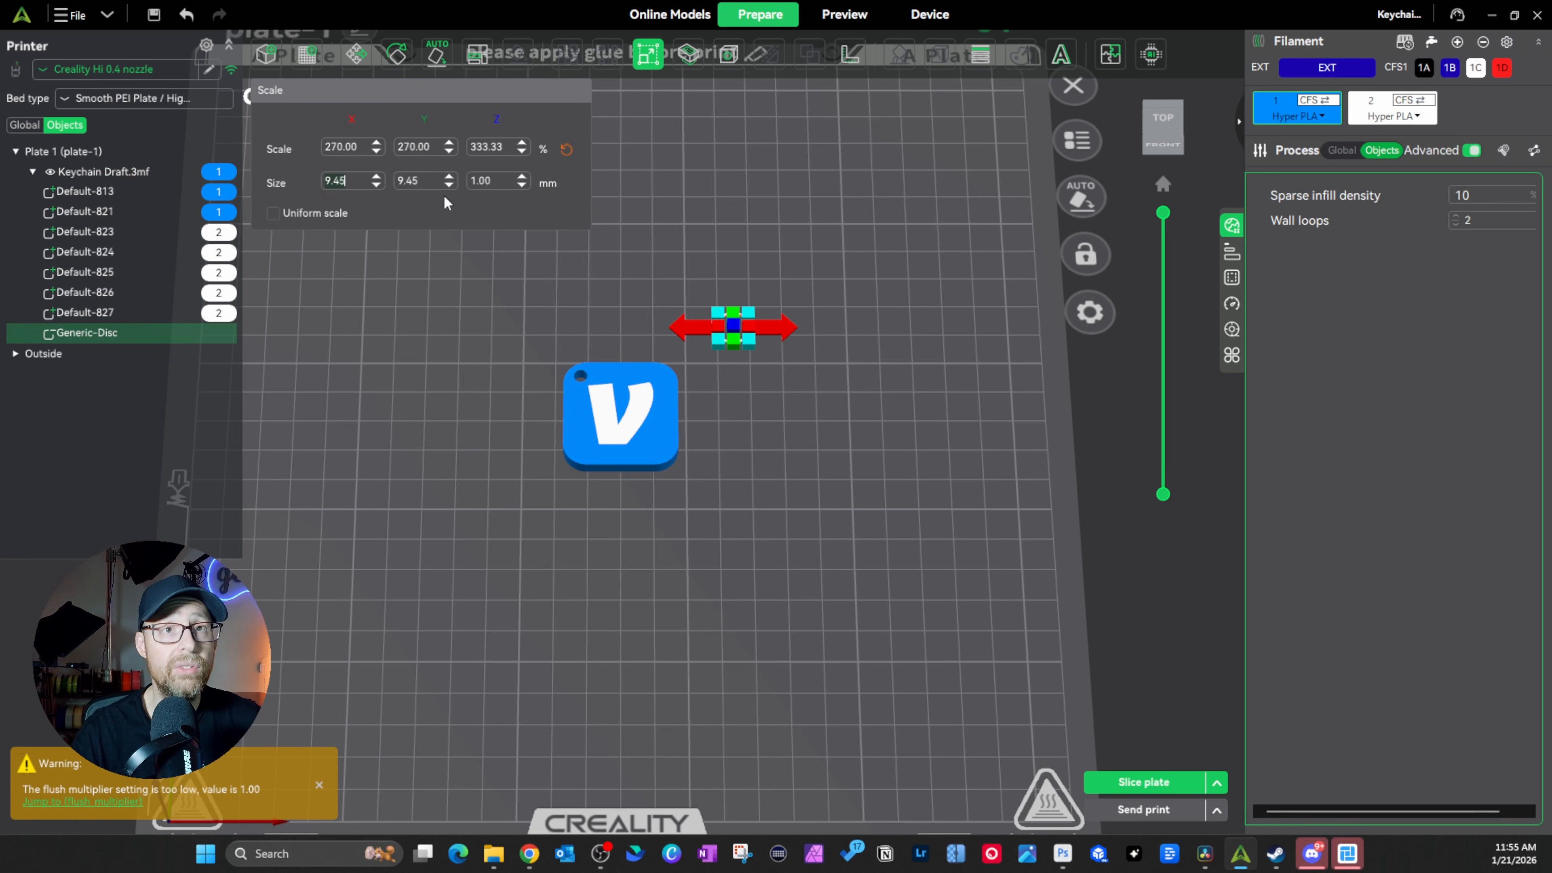
text(27)
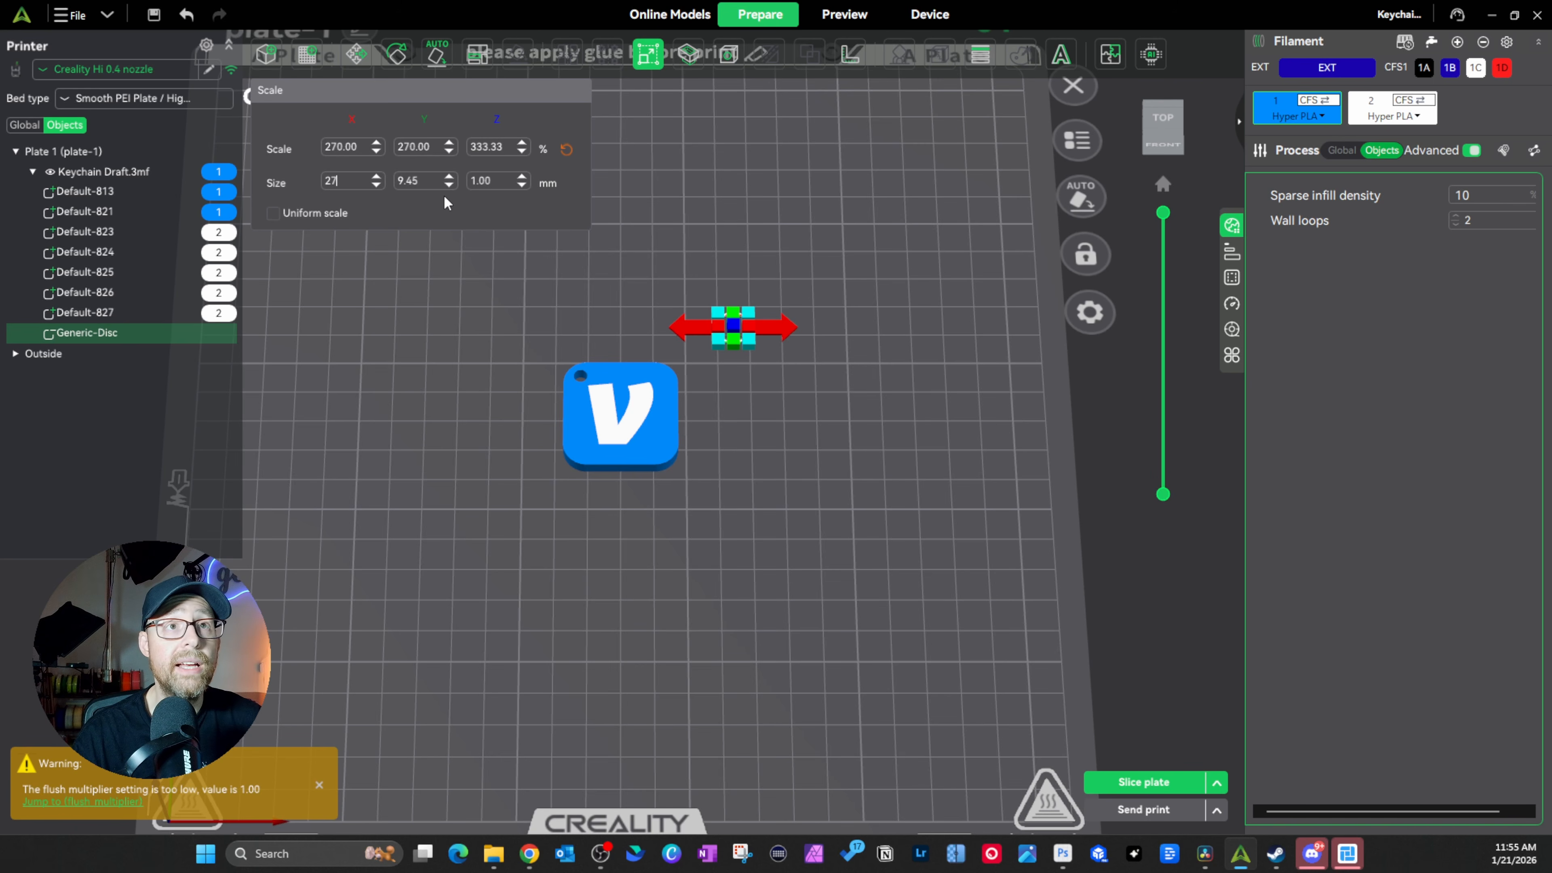
click(431, 180)
text(27)
key(Return)
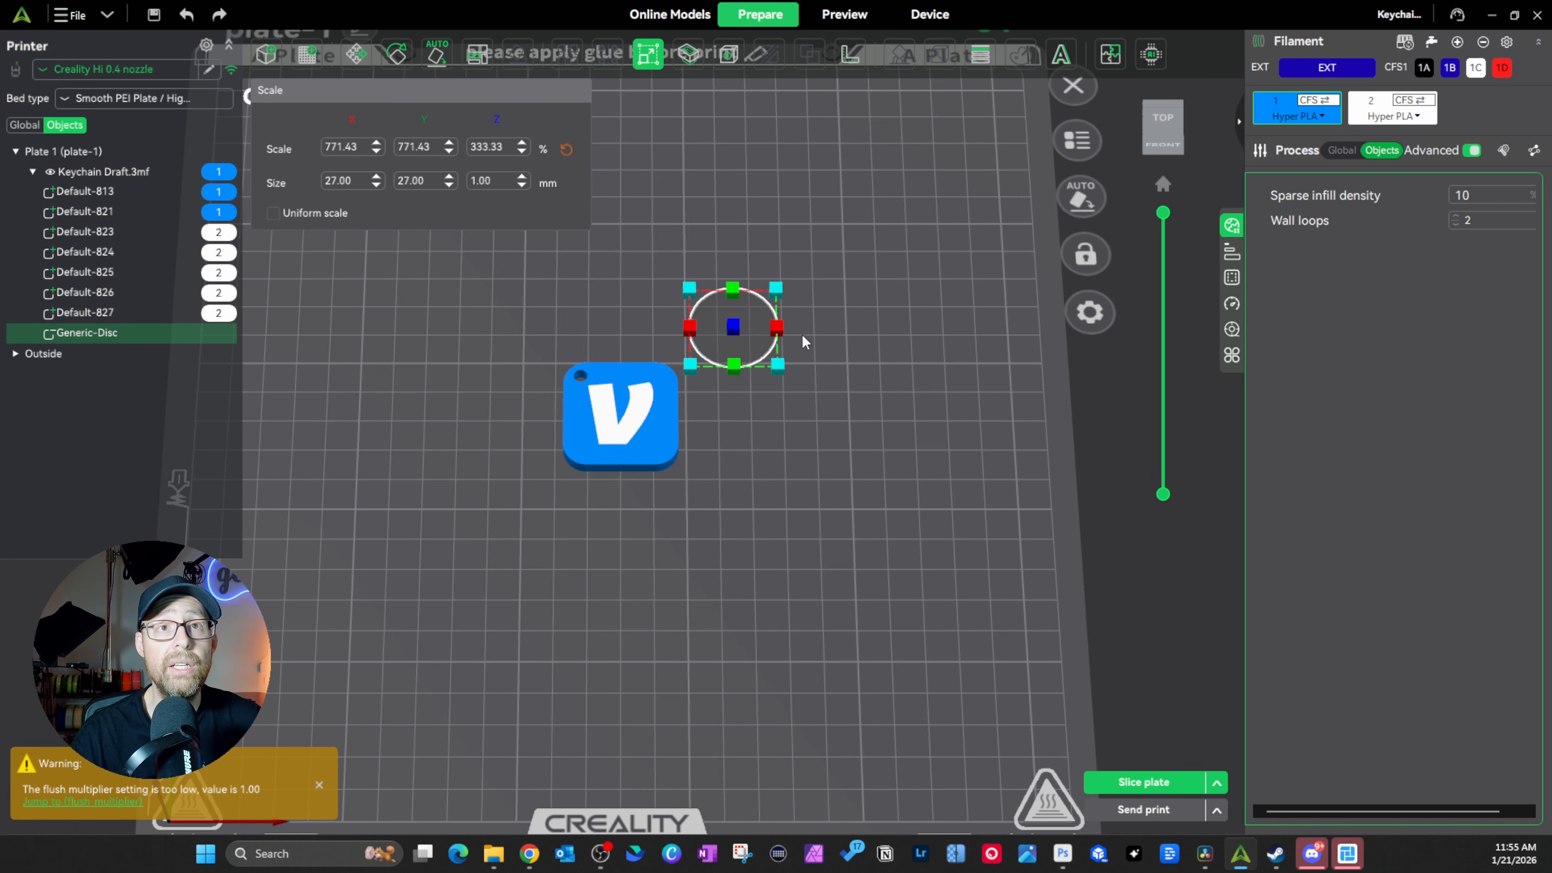
- Move the negative disc over the middle of the keychain, on top of the V logo
drag(764, 356, 654, 452)
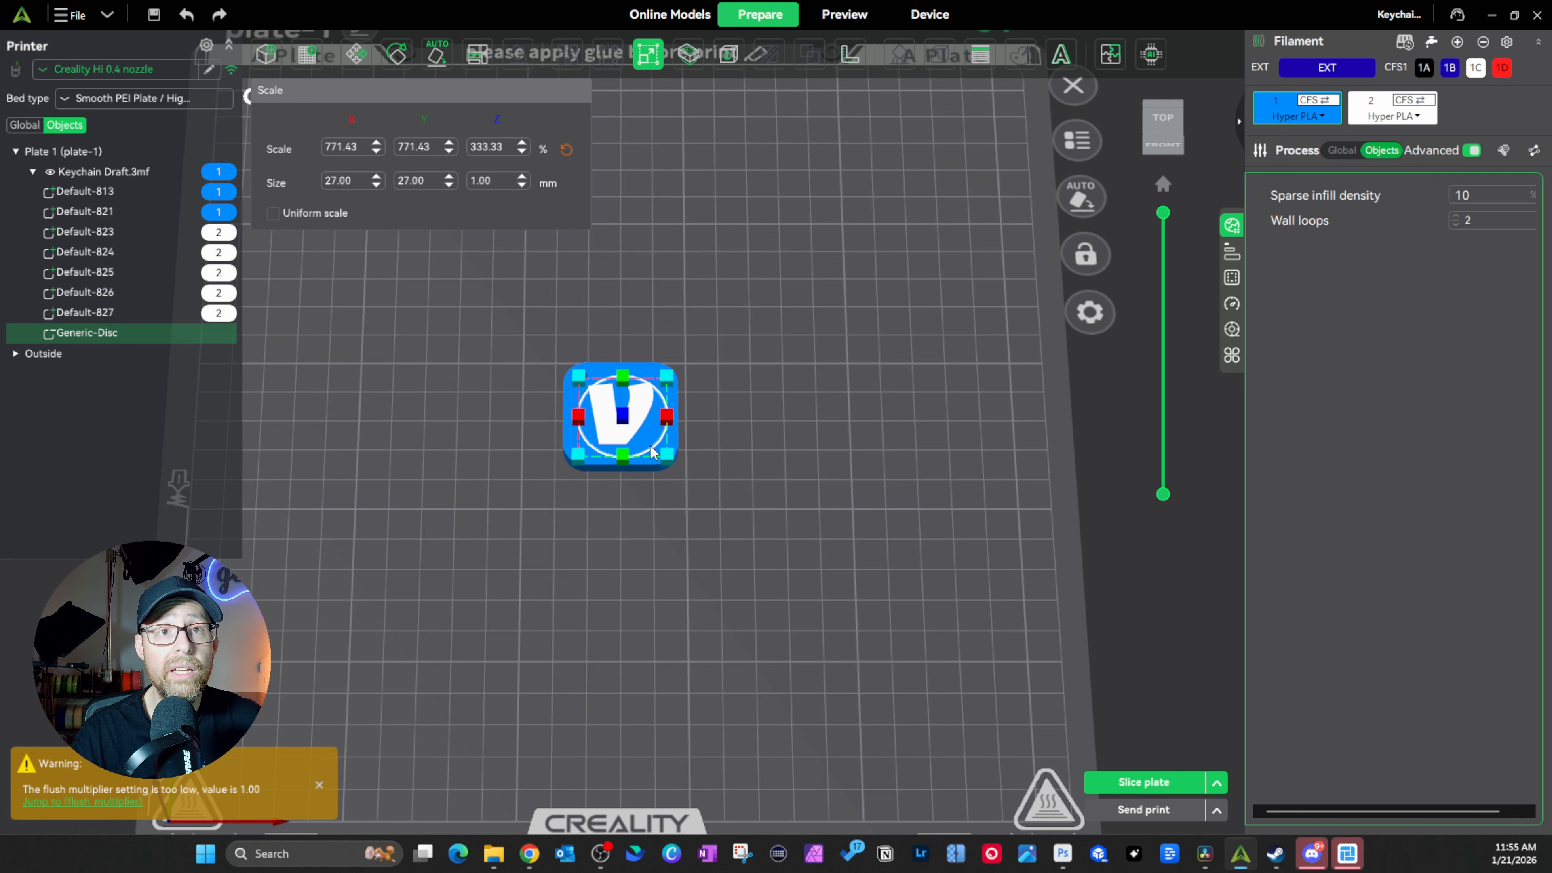
drag(745, 495, 756, 434)
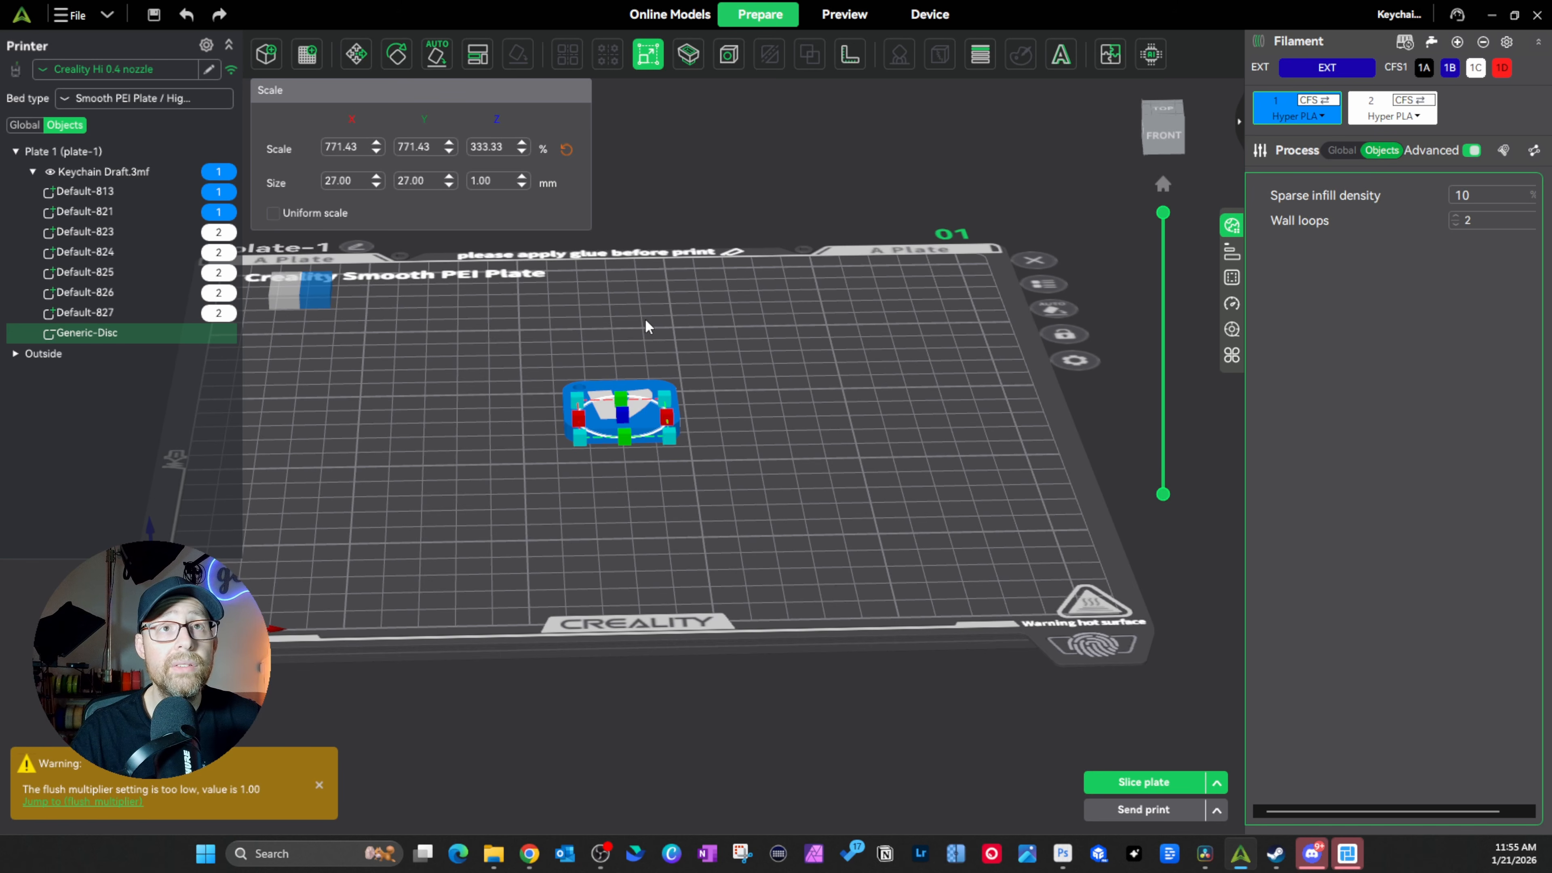
click(610, 272)
drag(646, 469, 622, 424)
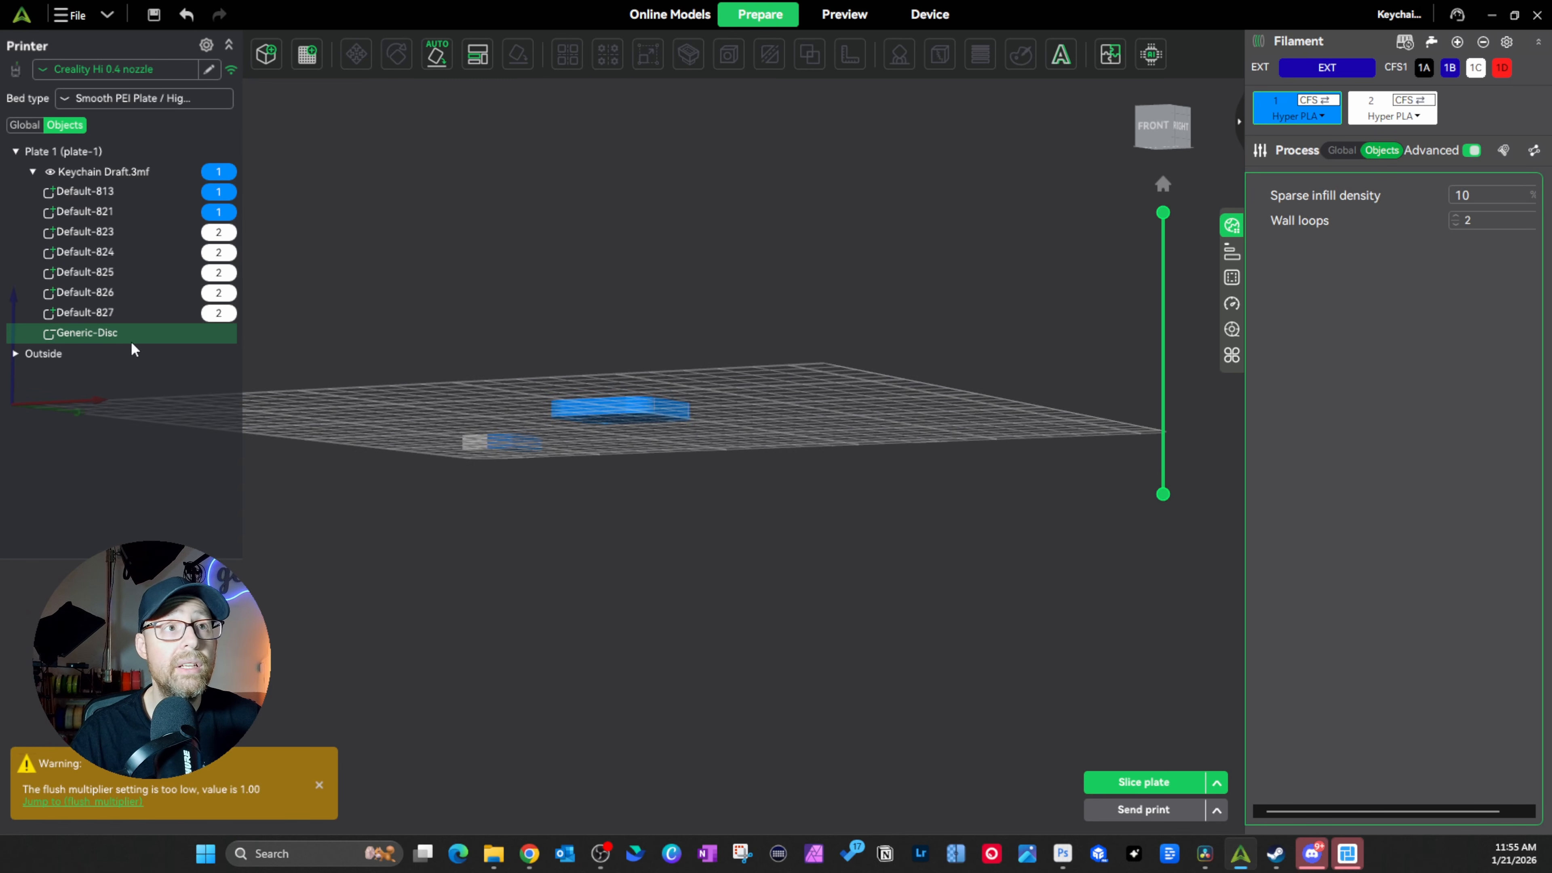
- Set the Z position of the negative disc in the keychain to 3 mm
double_click(107, 341)
click(799, 454)
drag(736, 424, 674, 471)
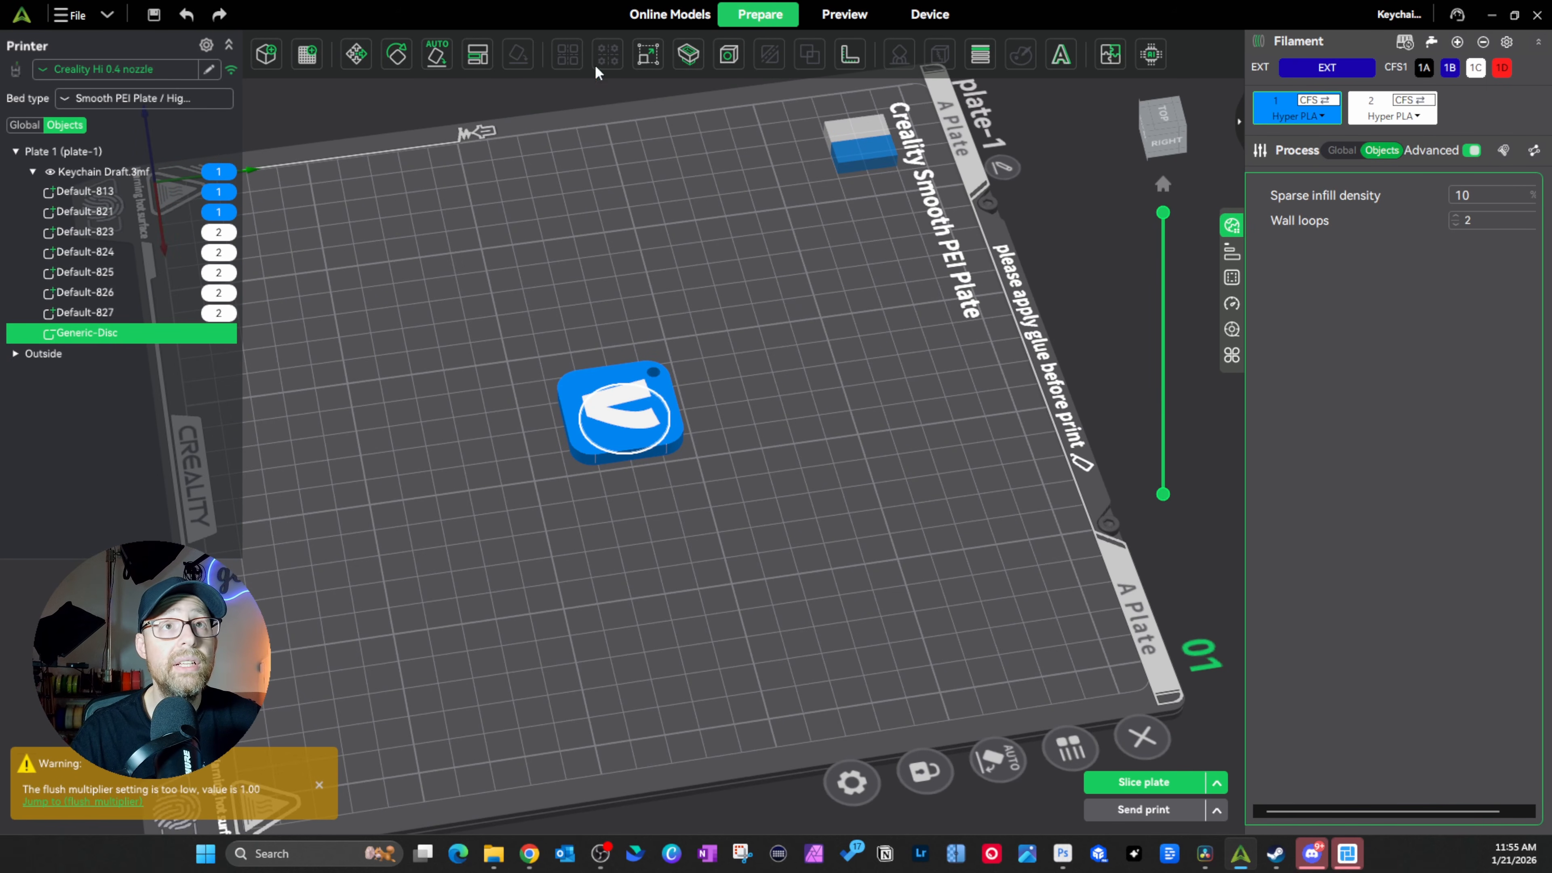
click(356, 54)
drag(835, 594, 630, 395)
drag(787, 417, 672, 441)
click(631, 390)
click(87, 332)
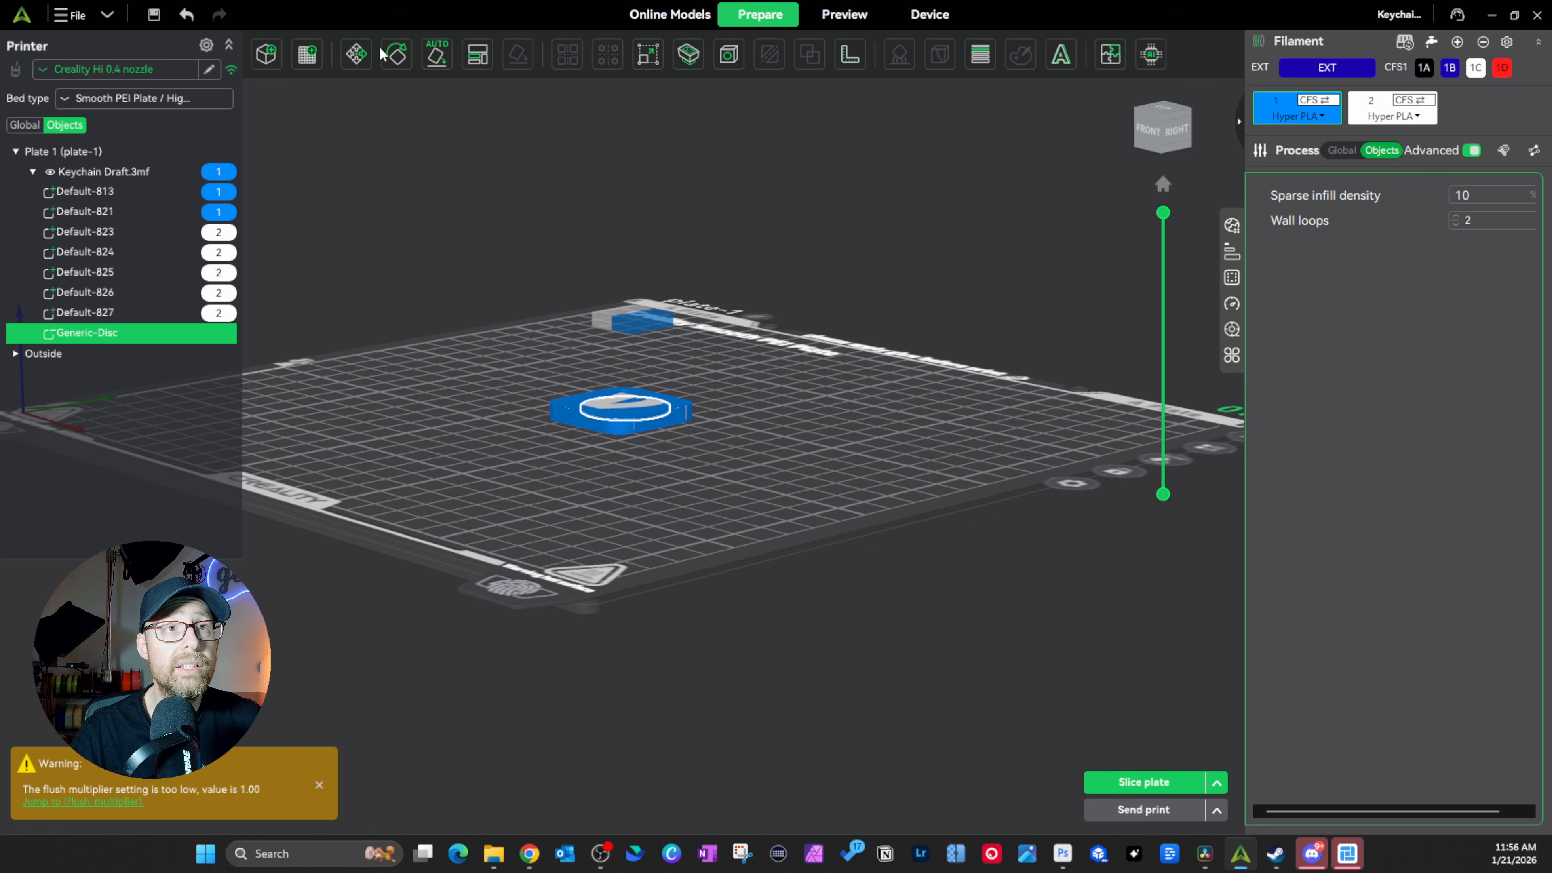
click(364, 61)
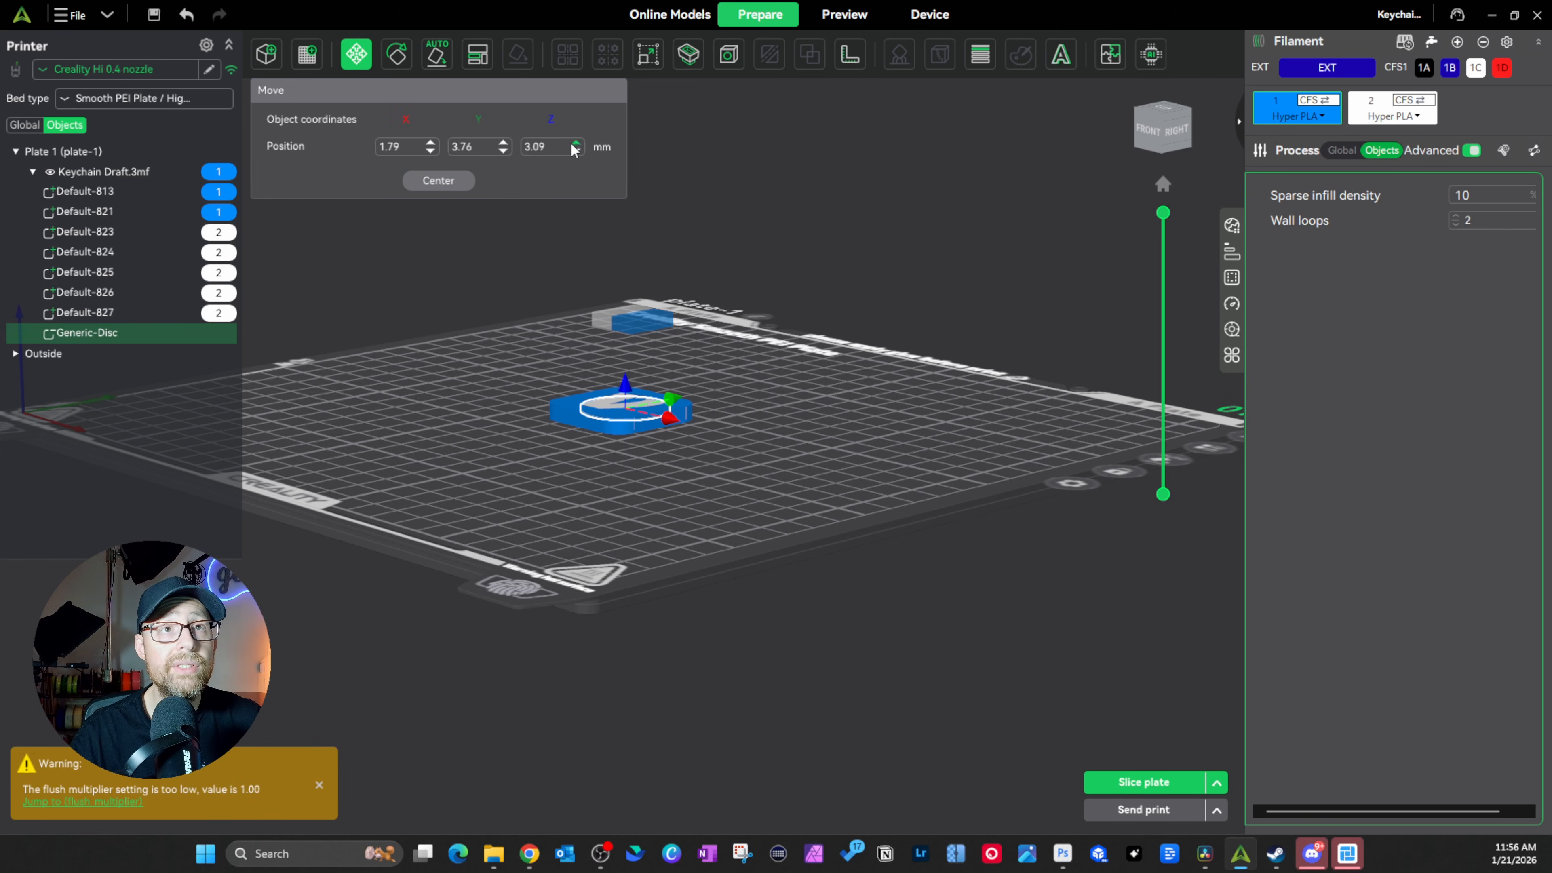
click(549, 150)
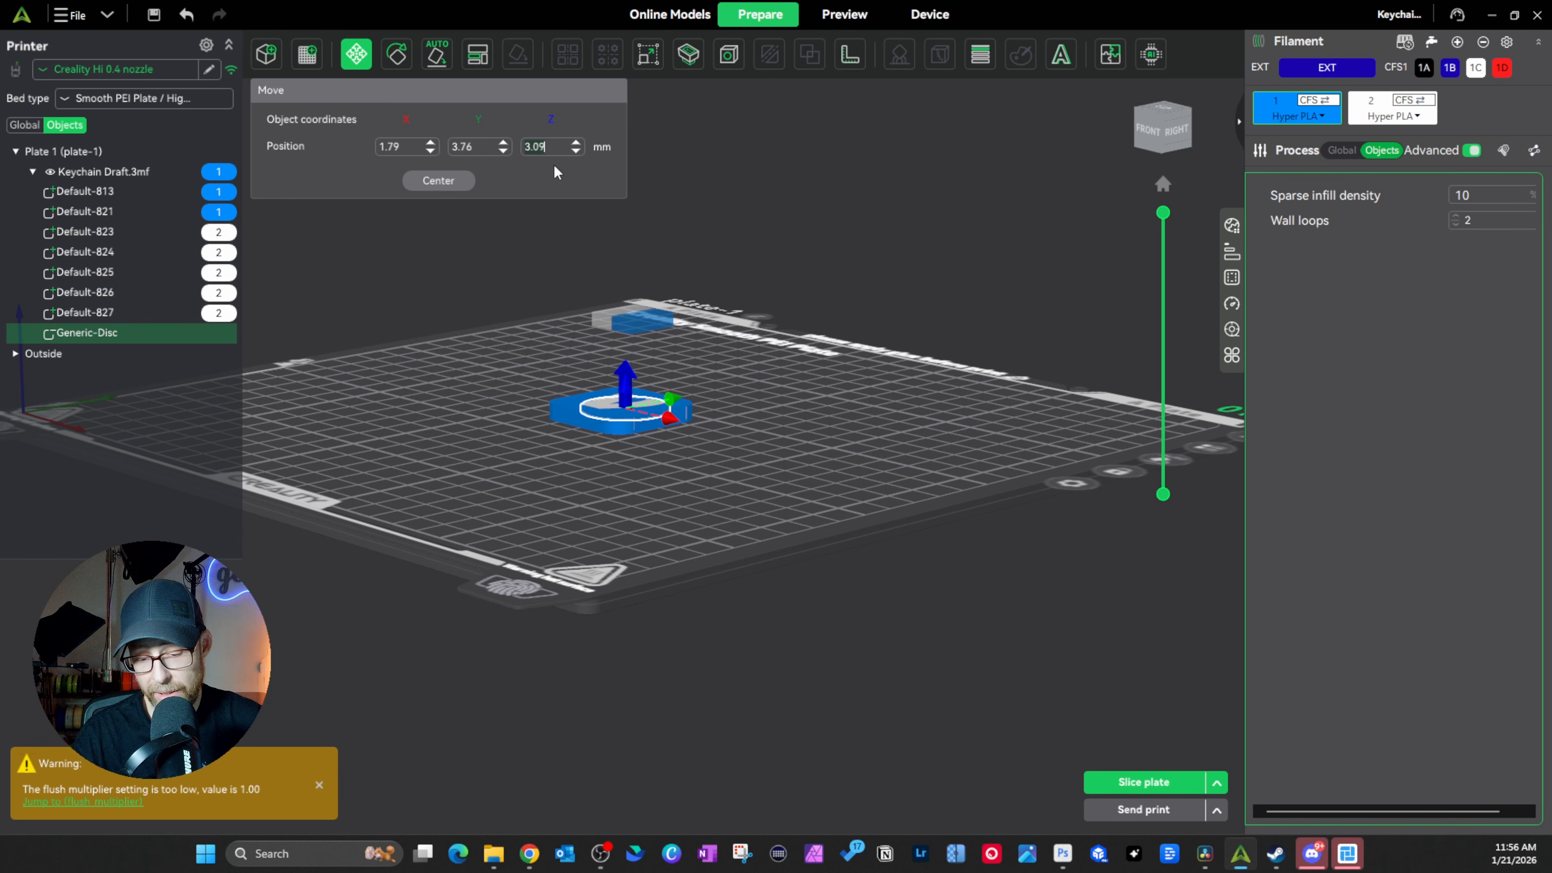
key(Return)
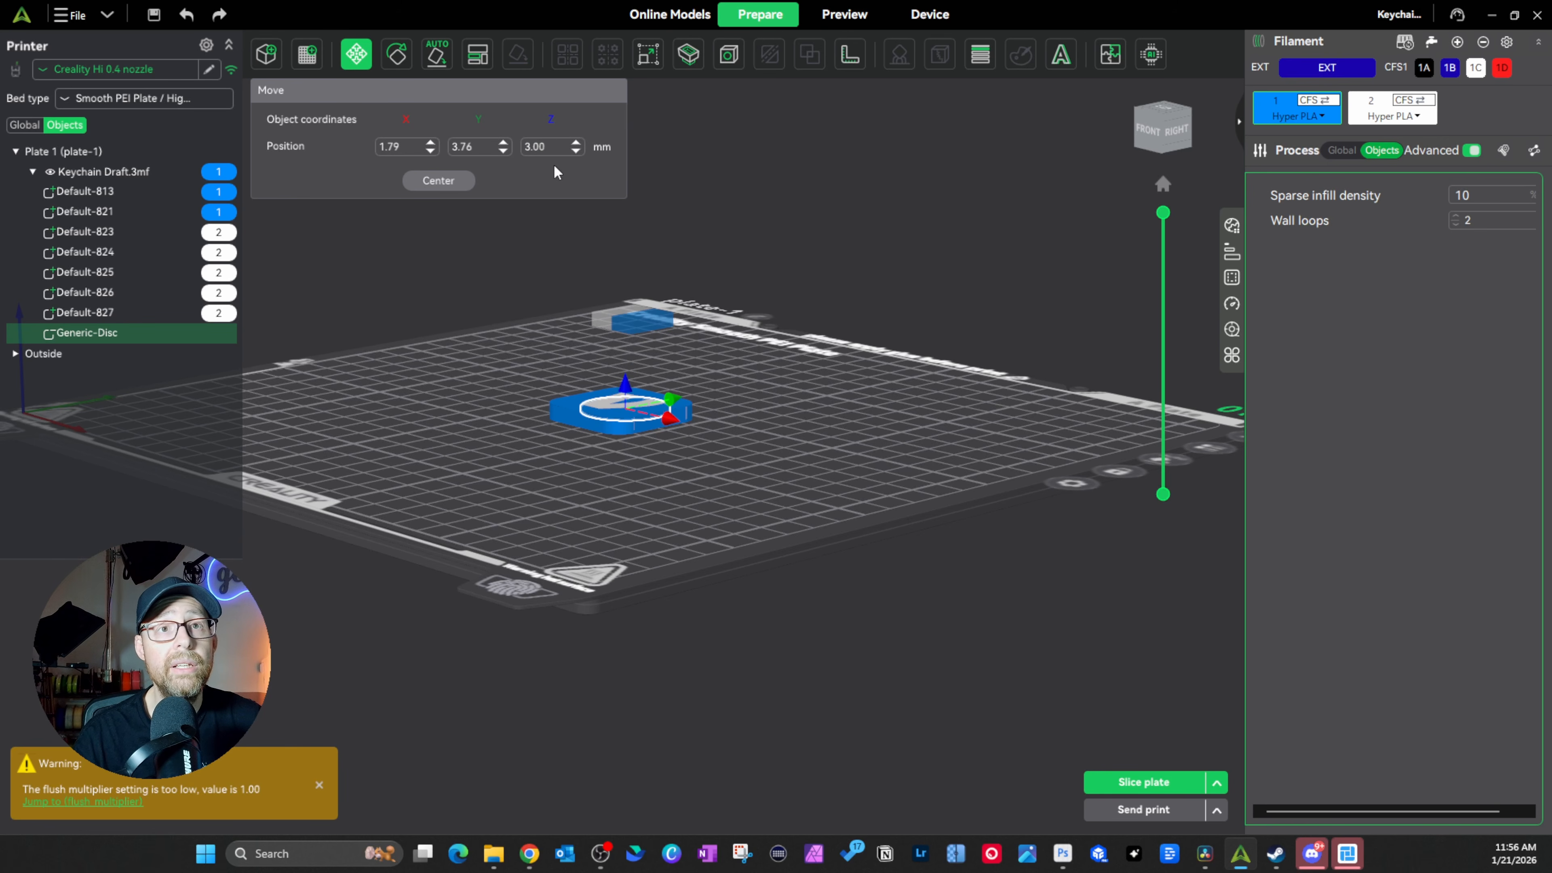
- Change the negative disc's Z position to 2.5 mm
mouse_move(705, 463)
mouse_down()
mouse_move(722, 465)
mouse_move(713, 445)
mouse_up()
click(529, 150)
text(2.5)
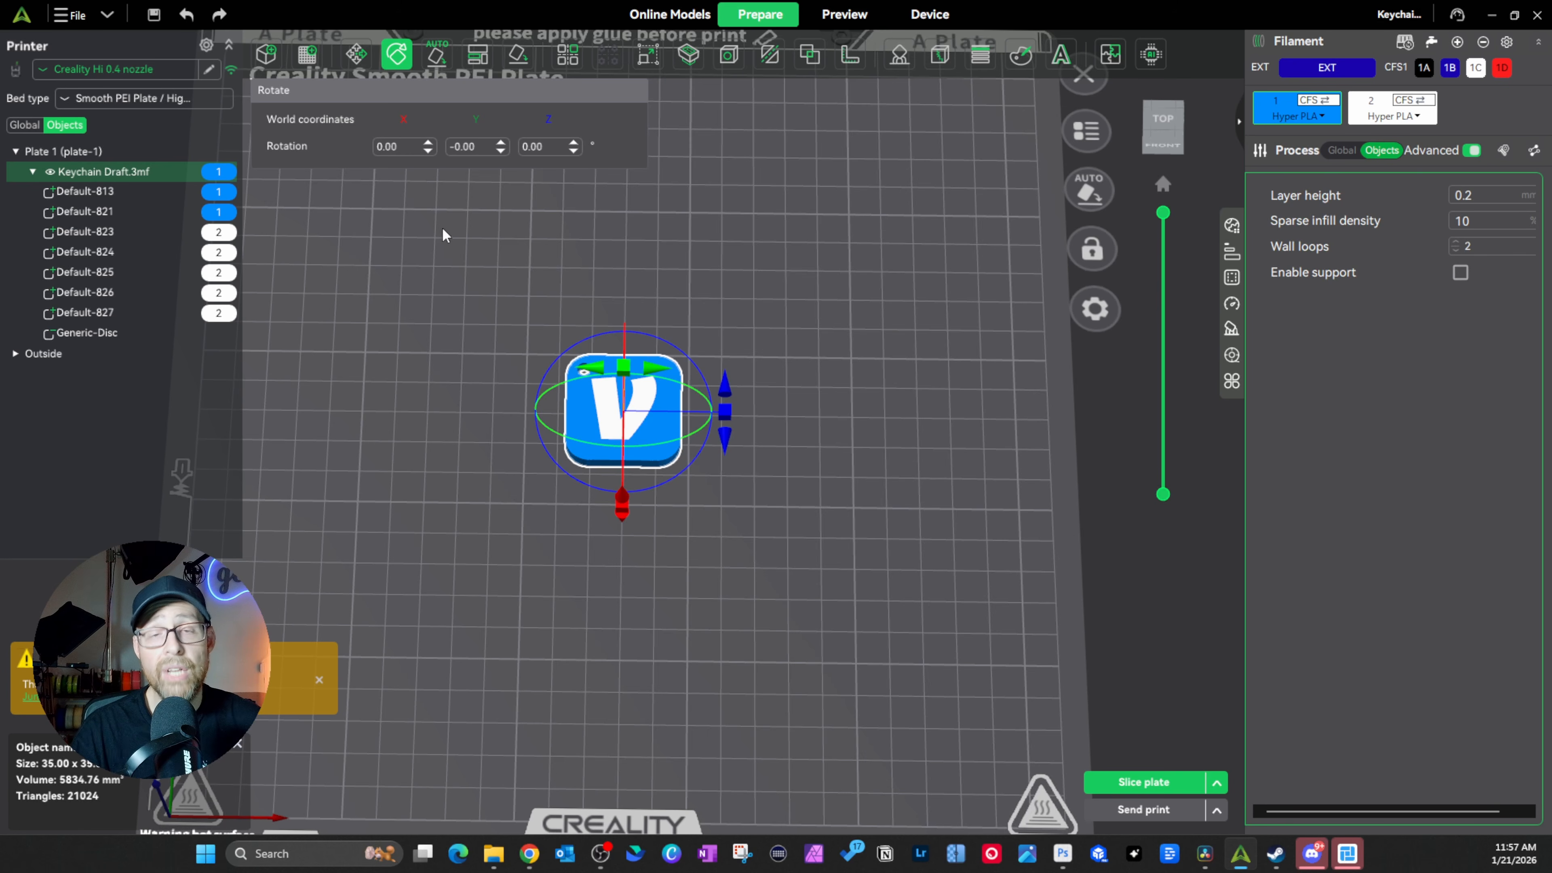
- Rotate the whole keychain 180° about the X axis so the logo faces the build plate
click(408, 149)
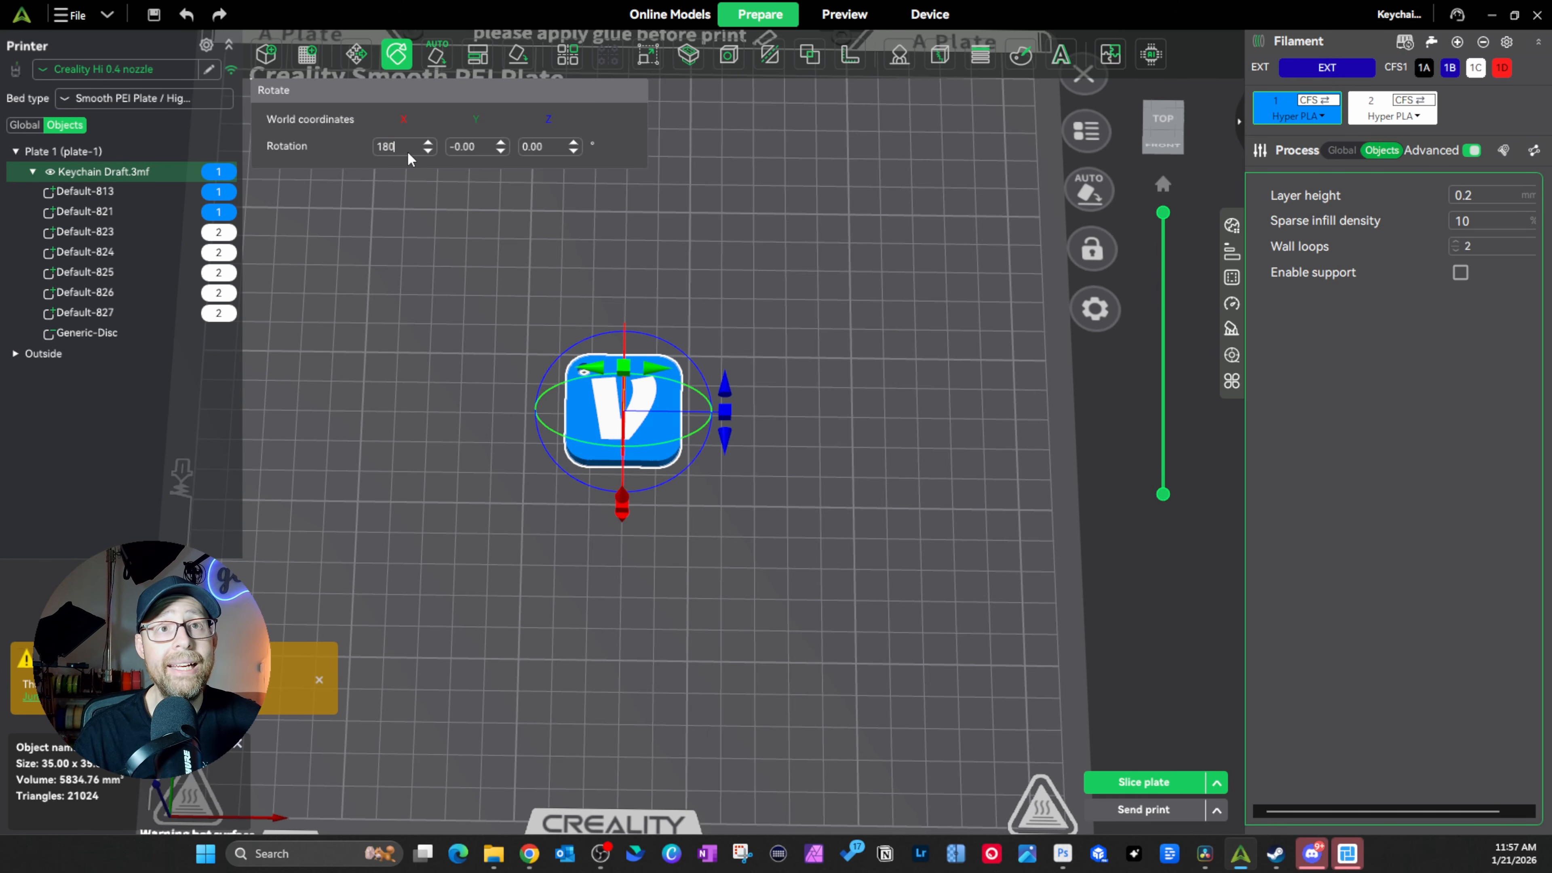
key(Return)
key(0)
key(2)
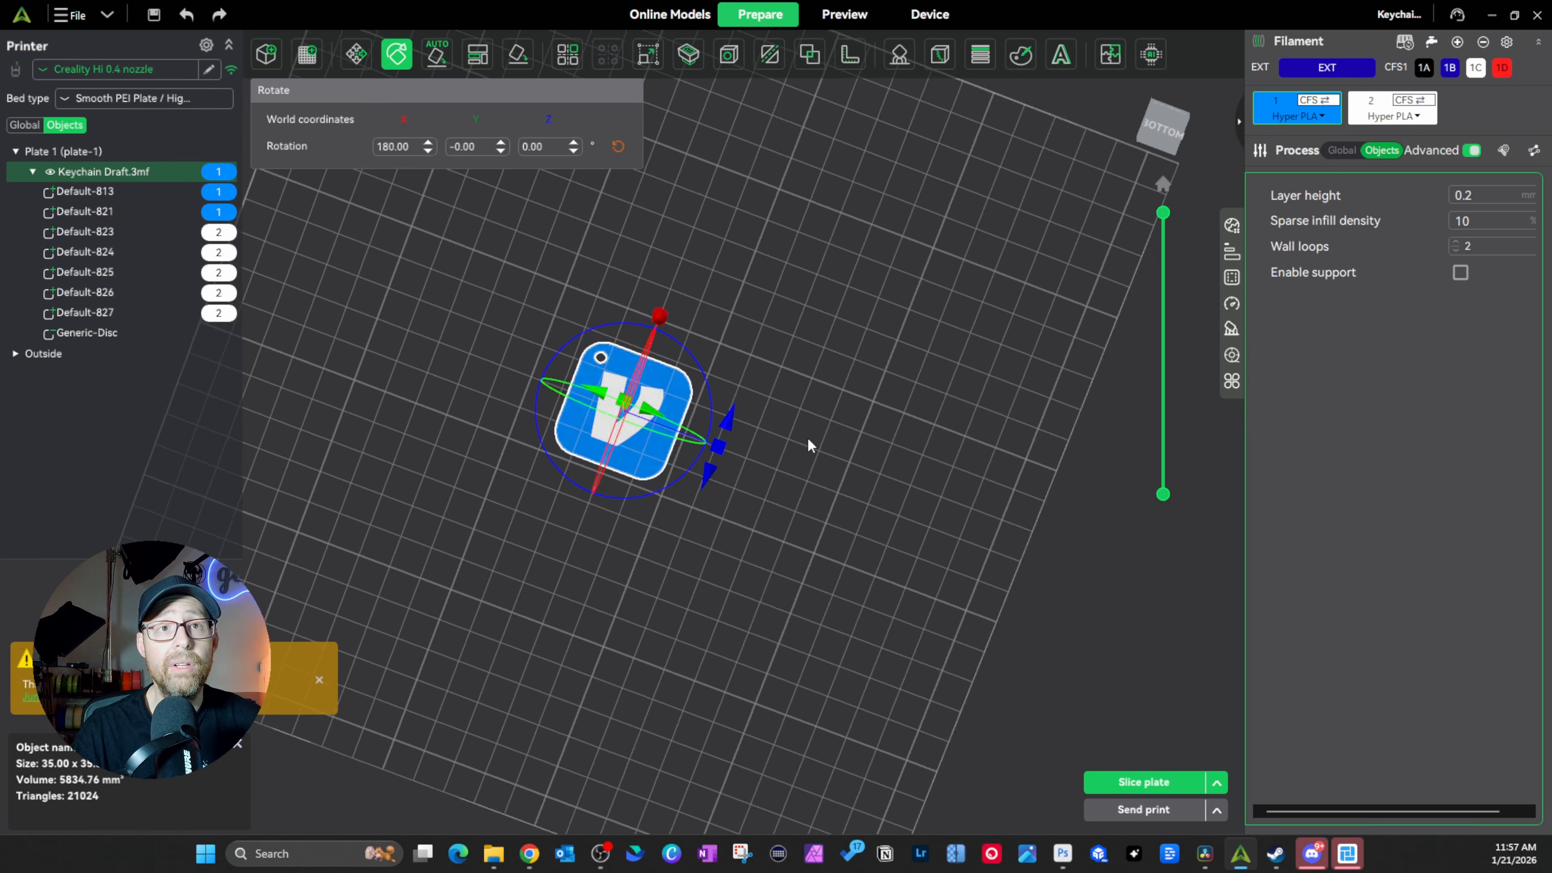
key(0)
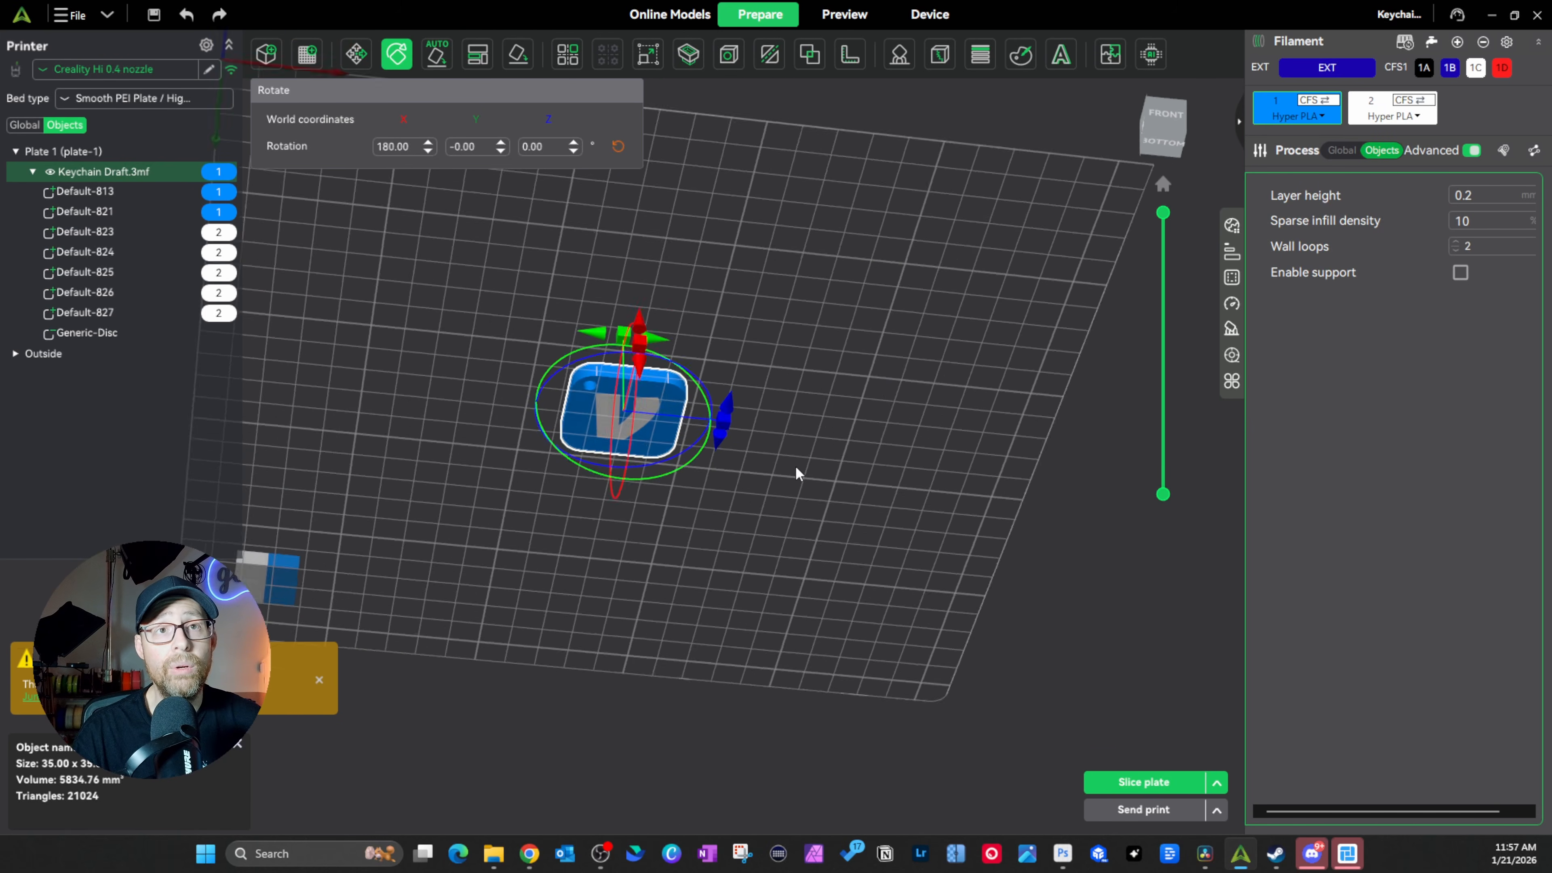
- Slice the plate with the flipped keychain
mouse_move(1135, 782)
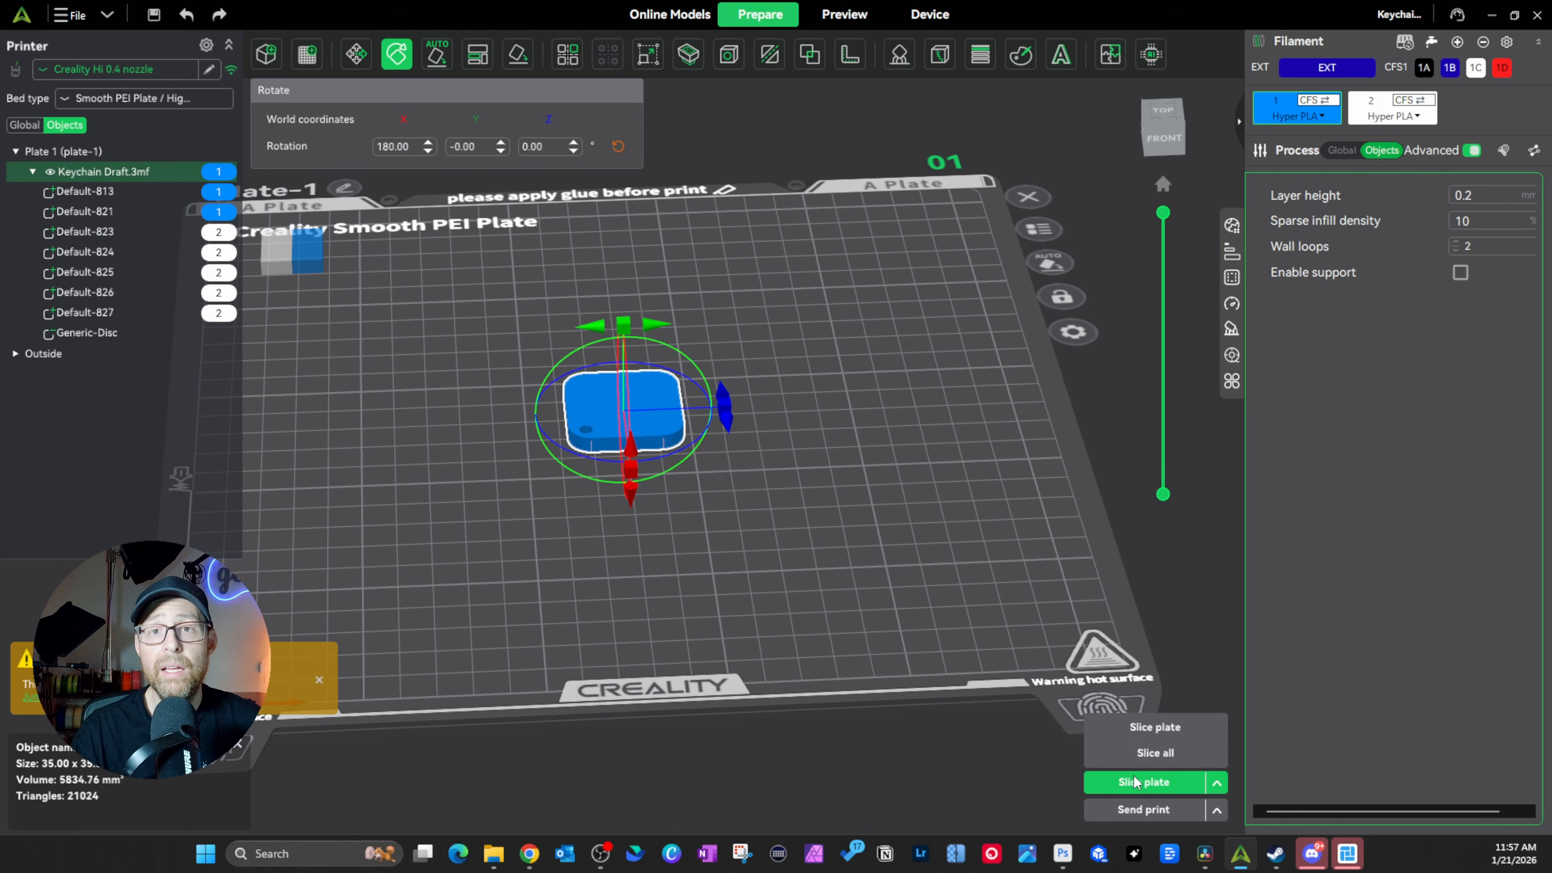
click(1132, 787)
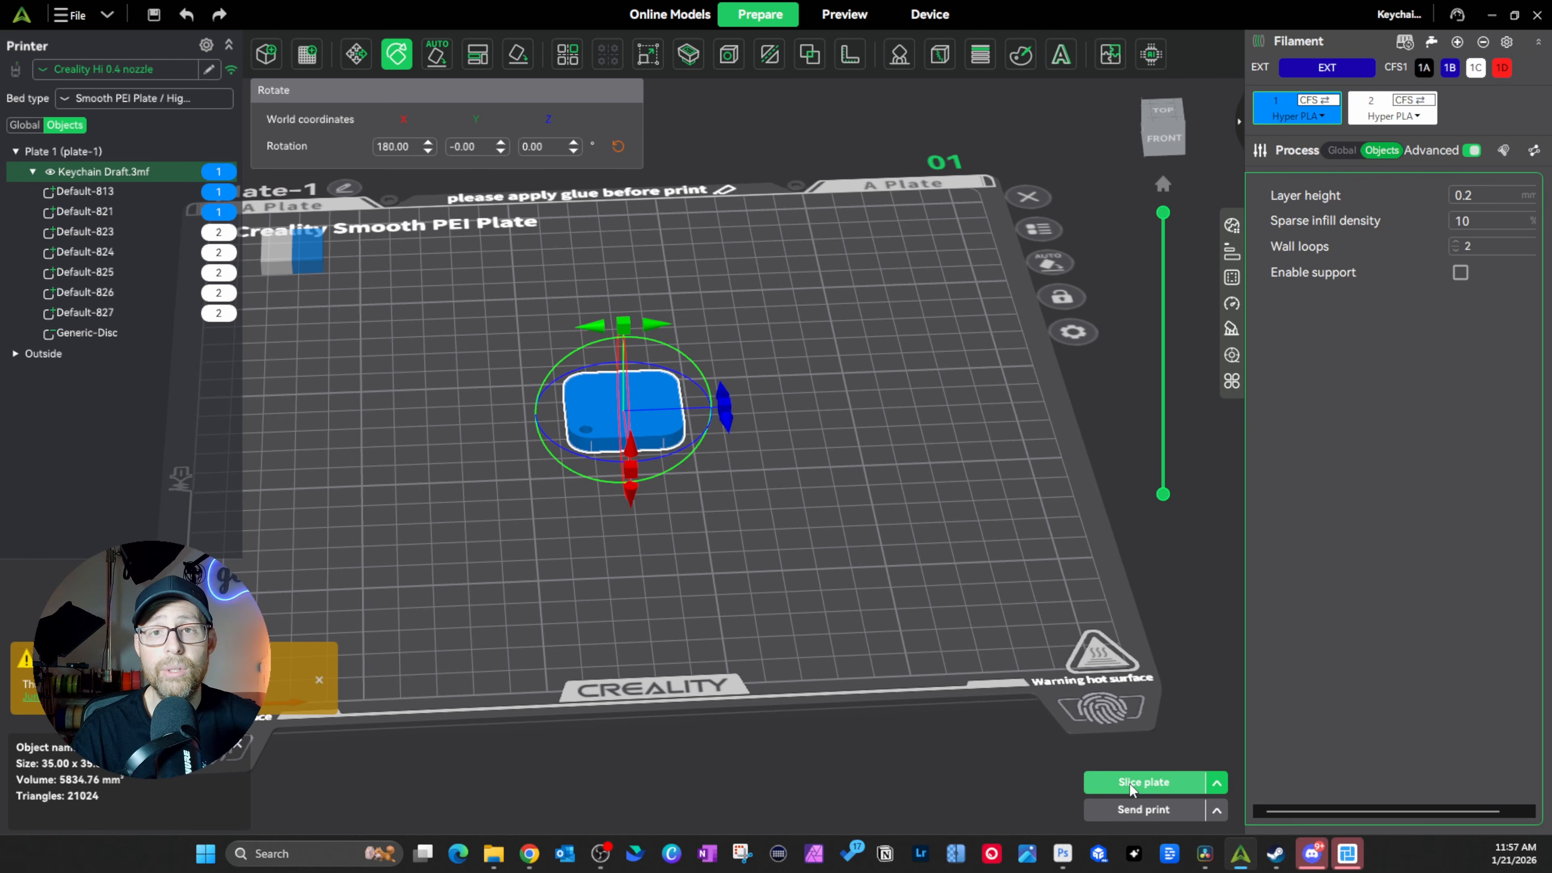
click(1132, 786)
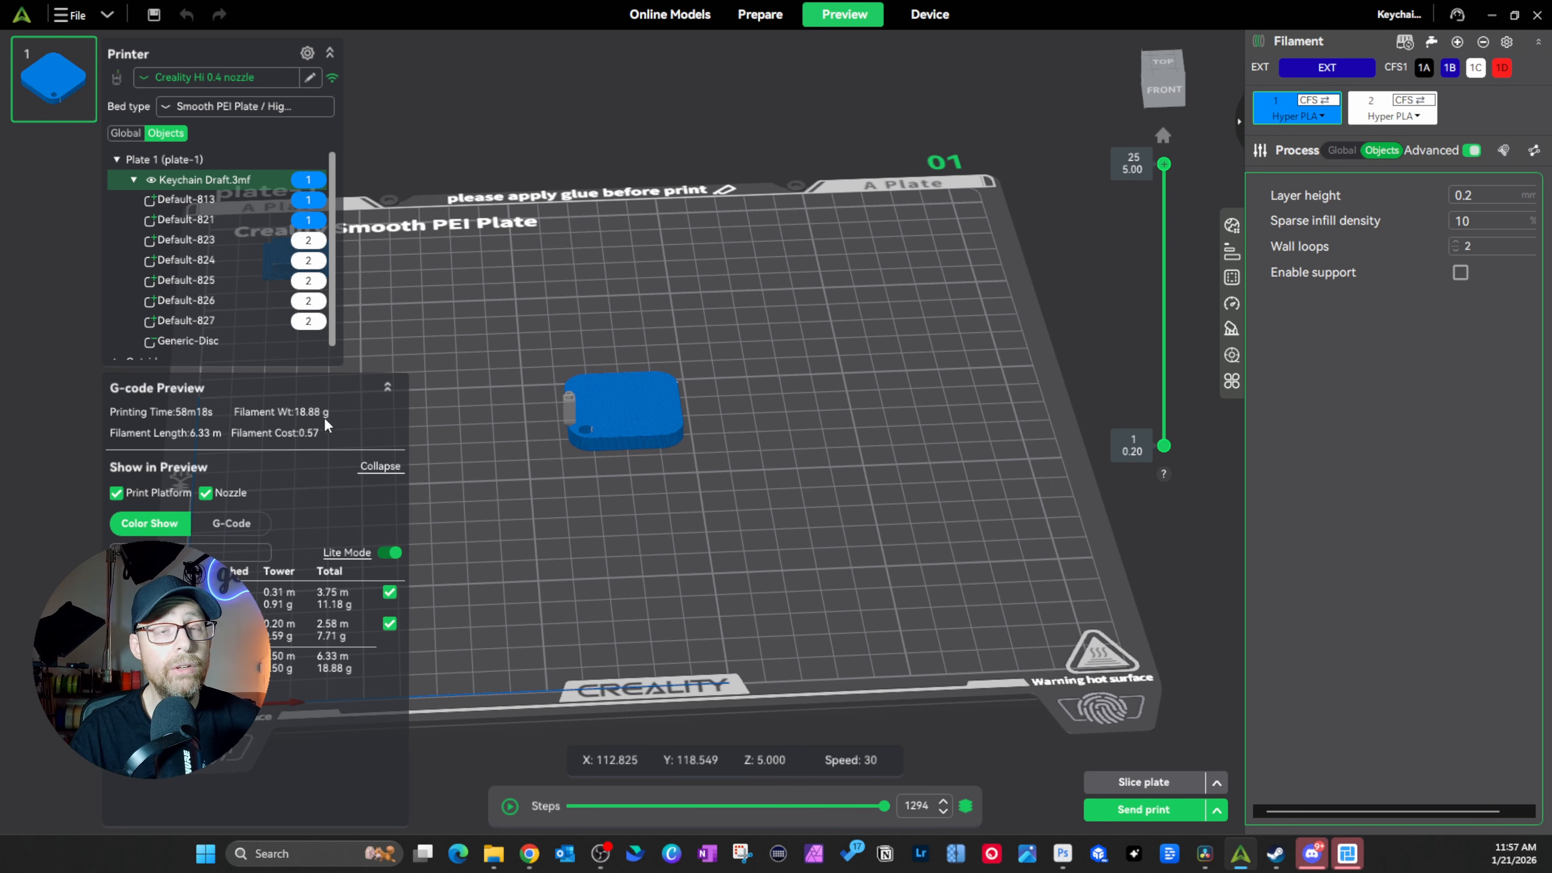
- Lower the sliced preview's displayed layer to 14, at 2.80 mm, where the disc recess is still open
key(3)
key(1)
key(3)
drag(690, 513, 683, 521)
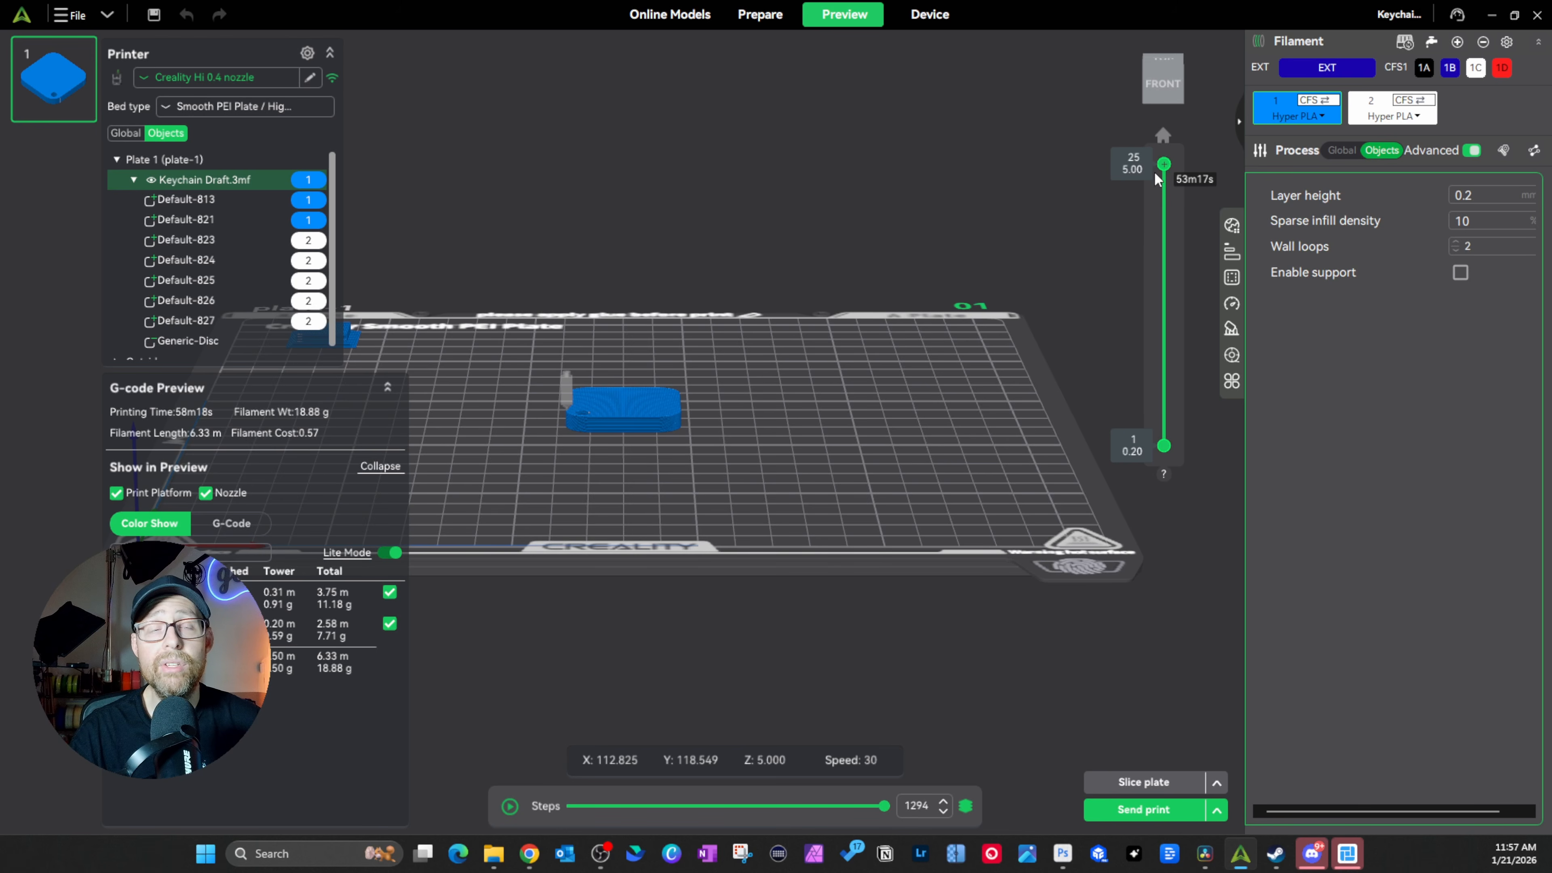
drag(1164, 163, 1165, 267)
drag(849, 422, 778, 486)
mouse_move(1165, 269)
mouse_down()
mouse_move(1167, 307)
mouse_move(1176, 272)
mouse_move(1174, 295)
mouse_up()
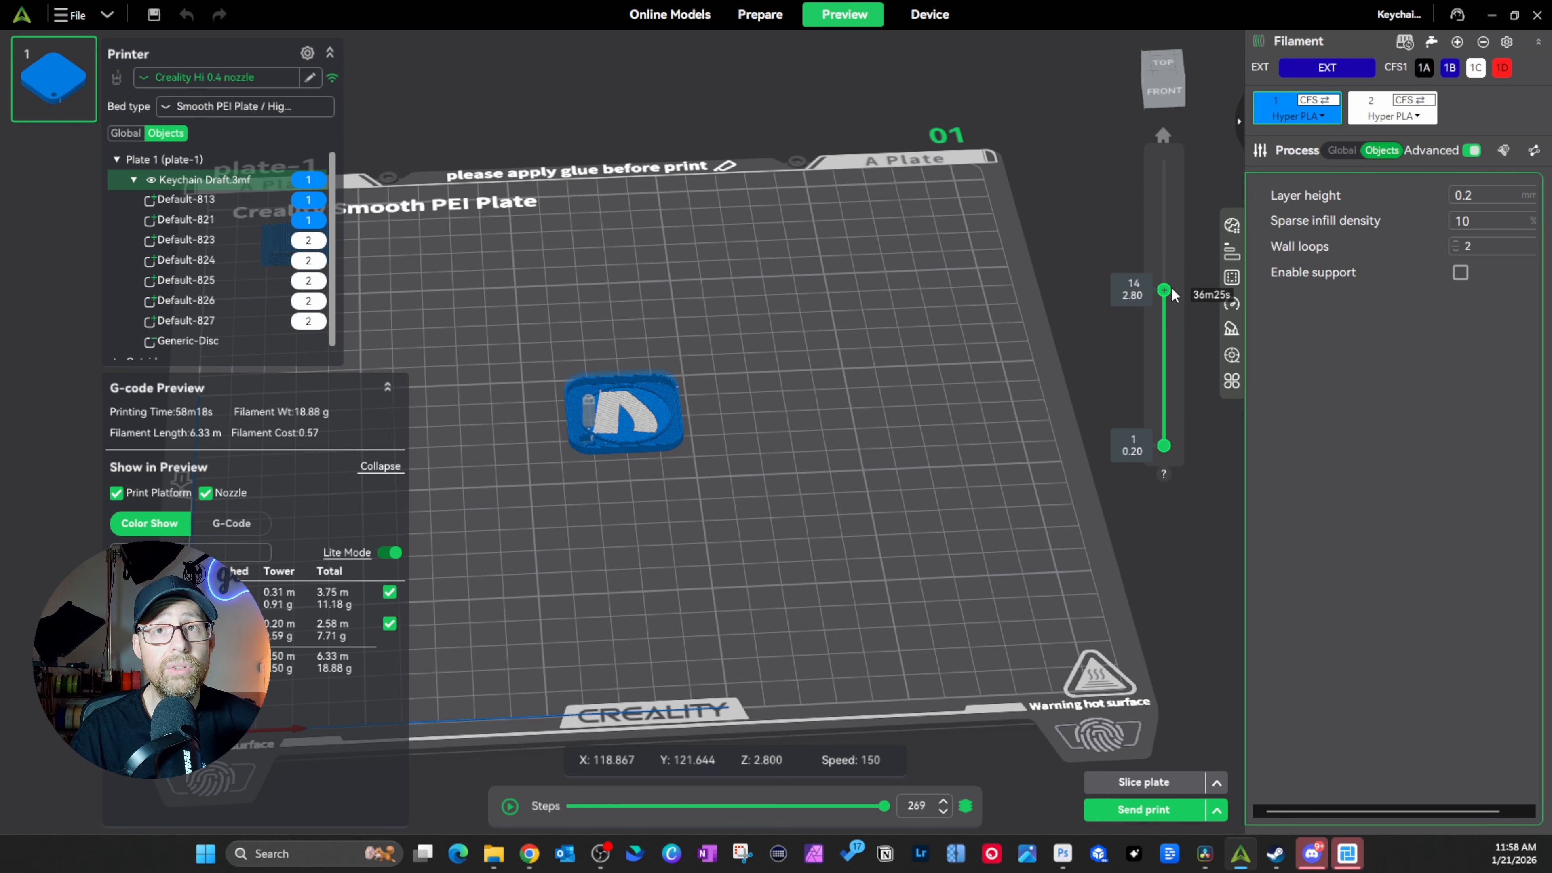
- Add a print pause at layer 14 and return the preview to the top layer, 25
right_click(1166, 292)
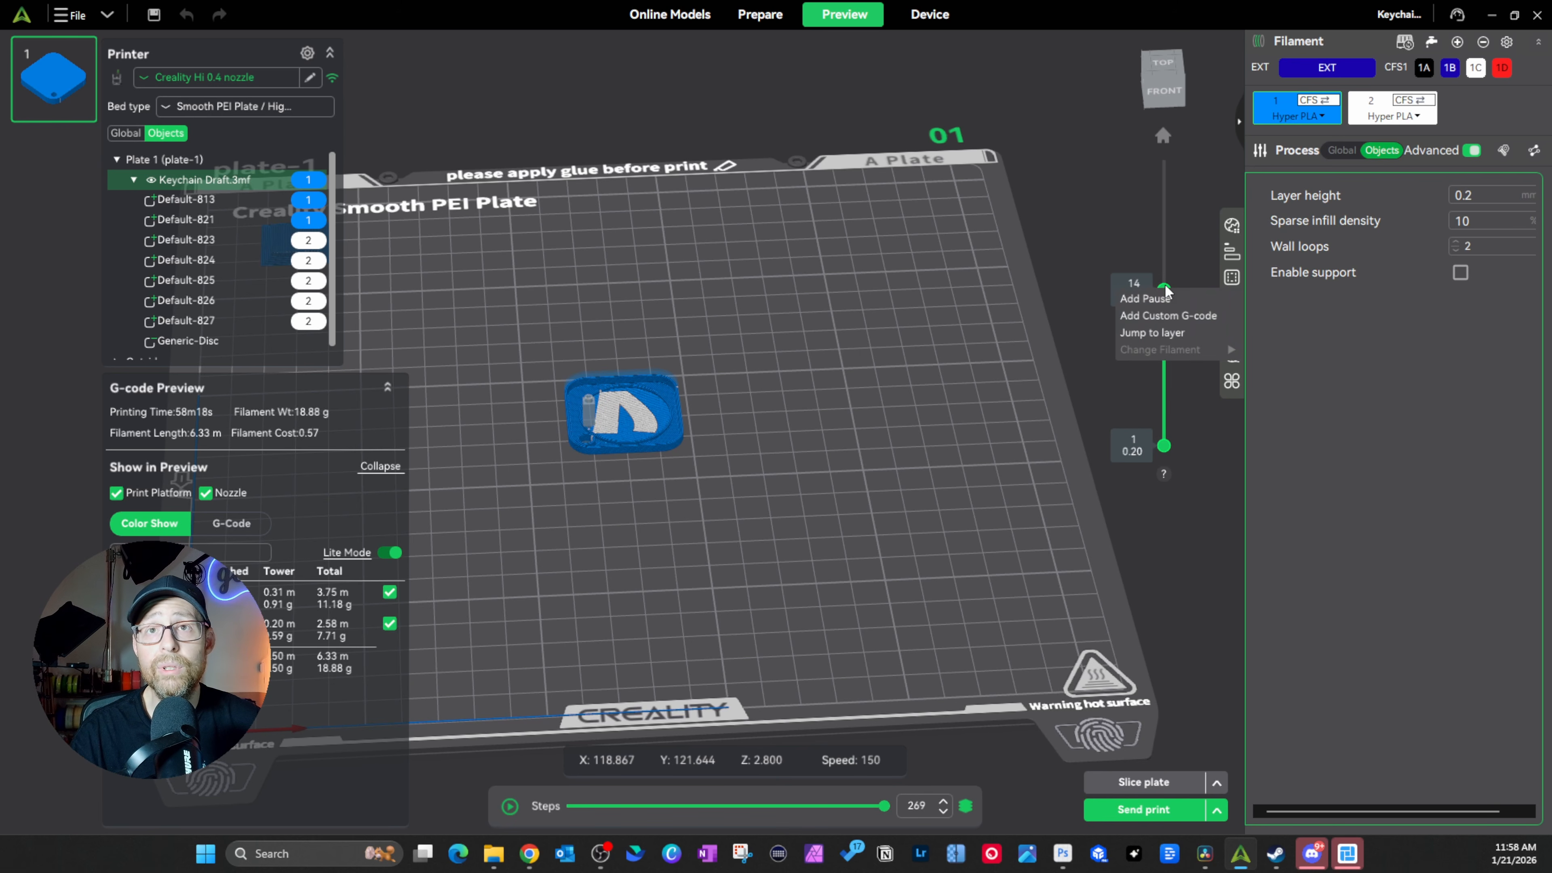
click(1147, 299)
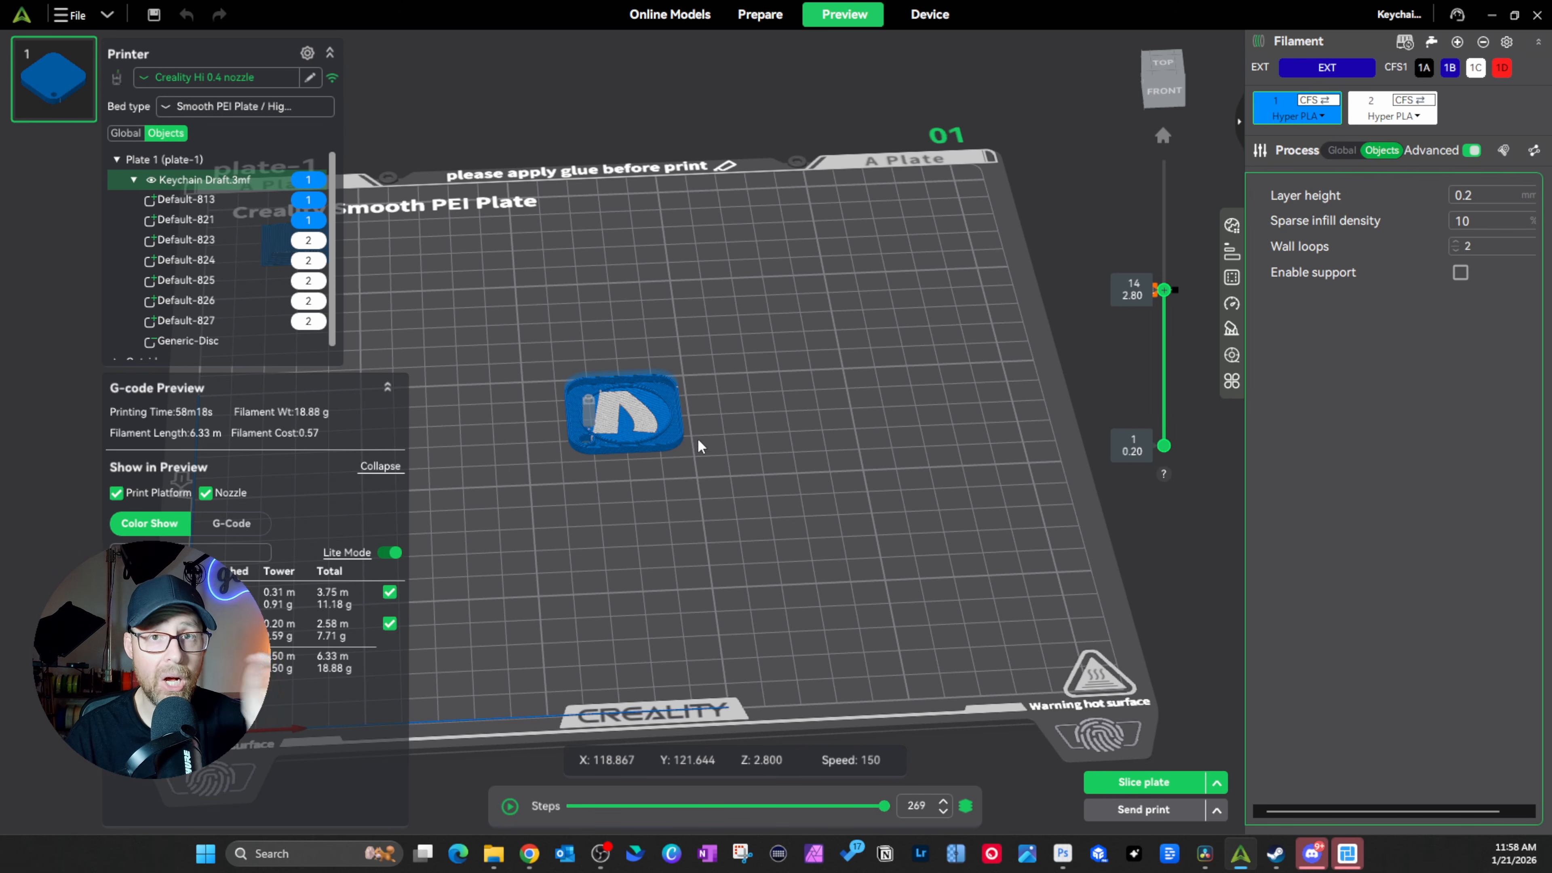
drag(1166, 293, 1142, 142)
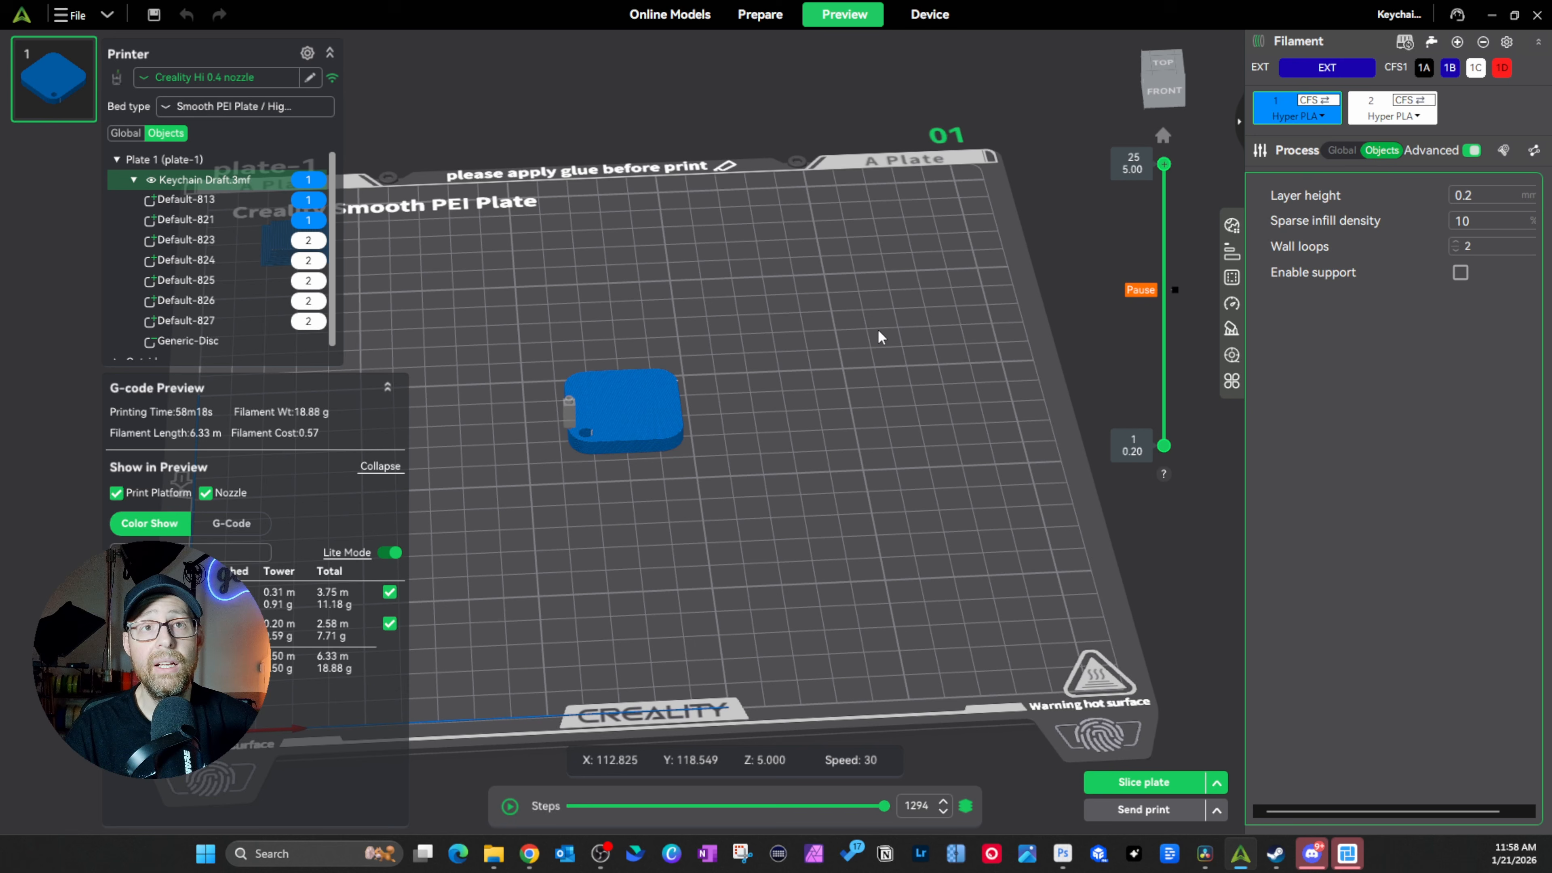